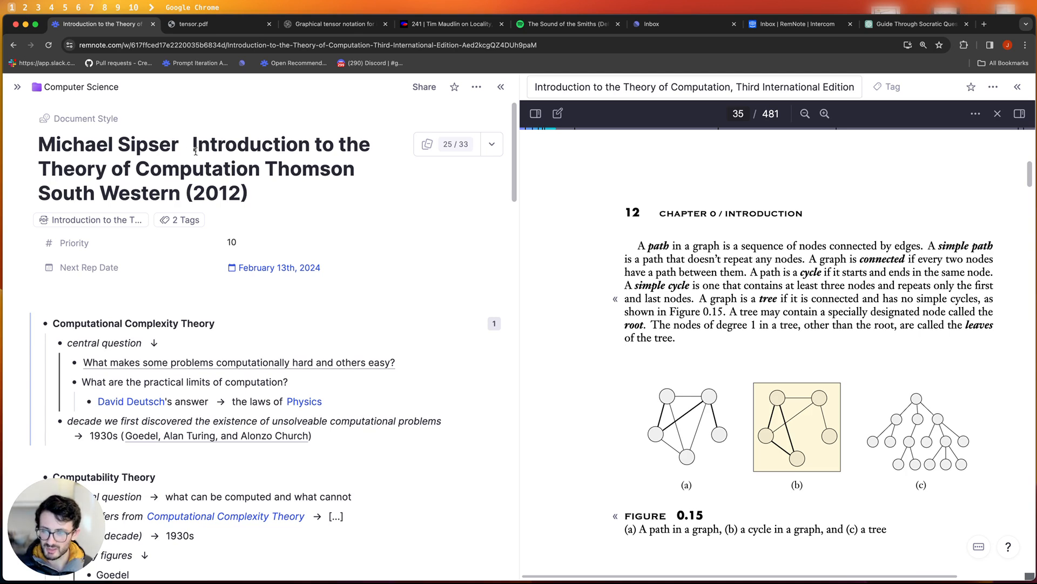
- Drag the notes scrollbar from the Sipser title down to the Graph Theory > Path section
{"action": "left_click", "coordinate": [195, 145]}
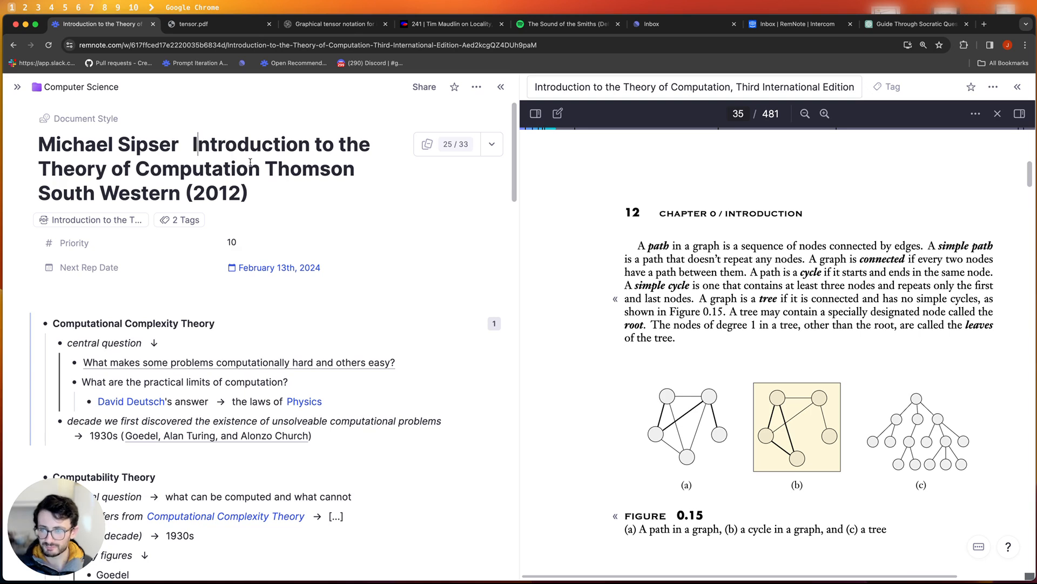
{"action": "right_click", "coordinate": [515, 180]}
{"action": "left_click_drag", "start_coordinate": [515, 180], "coordinate": [514, 432]}
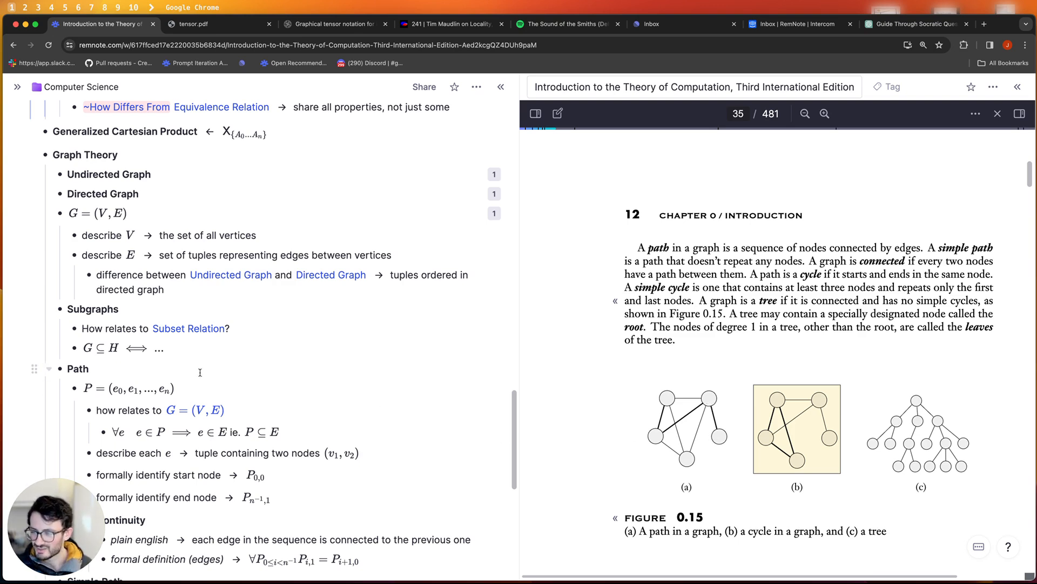
{"action": "scroll", "coordinate": [249, 367], "scroll_direction": "down", "scroll_amount": 2}
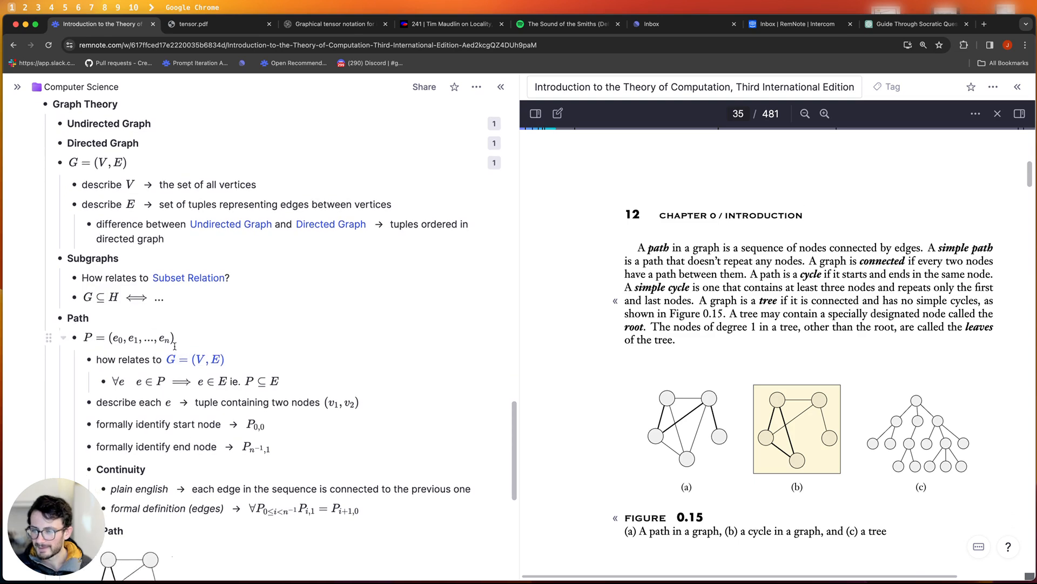
{"action": "double_click", "coordinate": [74, 314]}
{"action": "left_click", "coordinate": [87, 313]}
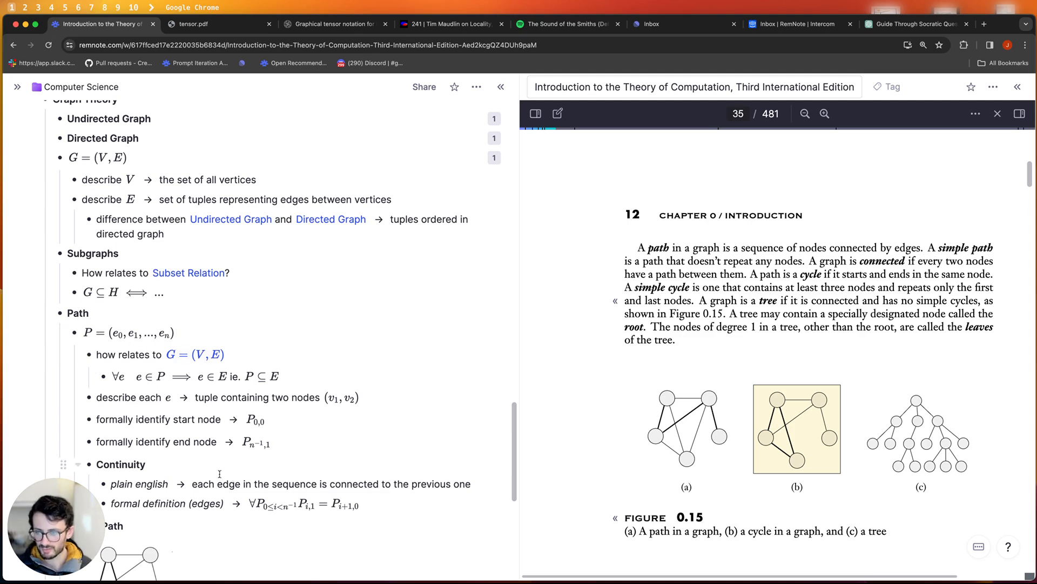
{"action": "scroll", "coordinate": [160, 319], "scroll_direction": "down", "scroll_amount": 3}
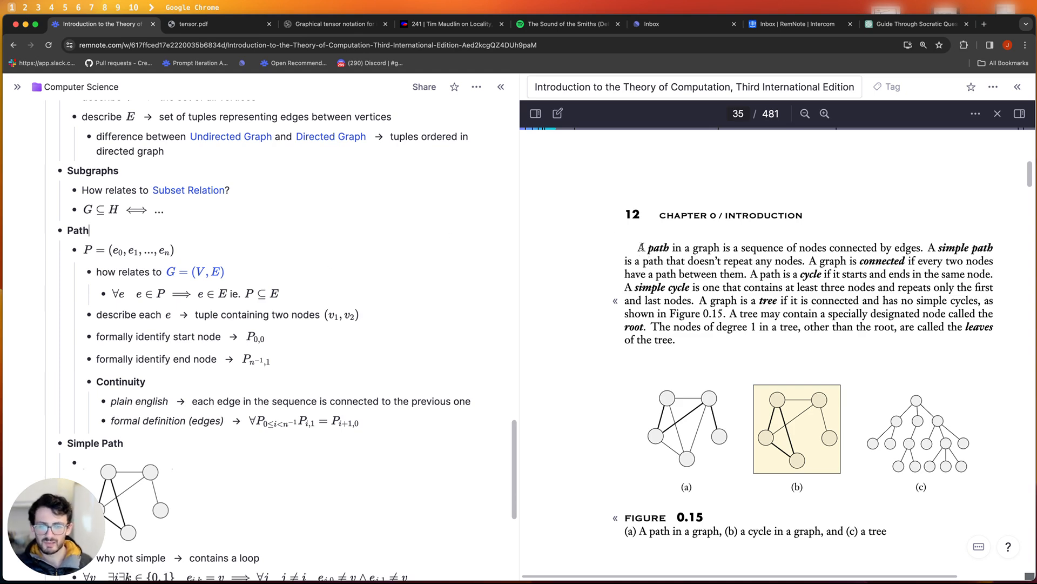
{"action": "left_click", "coordinate": [640, 249]}
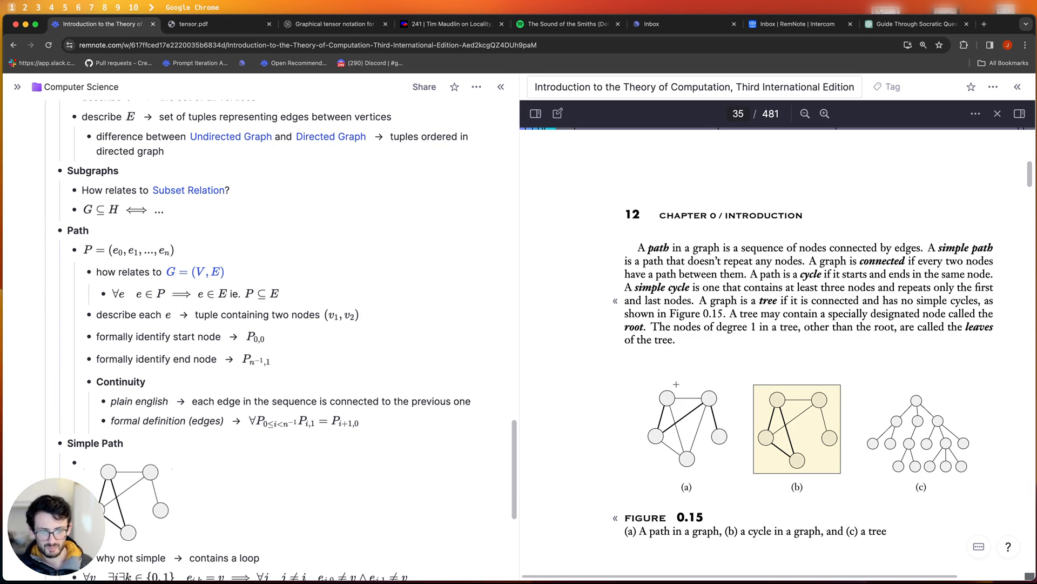
{"action": "left_click", "coordinate": [716, 435]}
{"action": "left_click", "coordinate": [708, 396]}
{"action": "left_click", "coordinate": [652, 439]}
{"action": "left_click", "coordinate": [667, 398]}
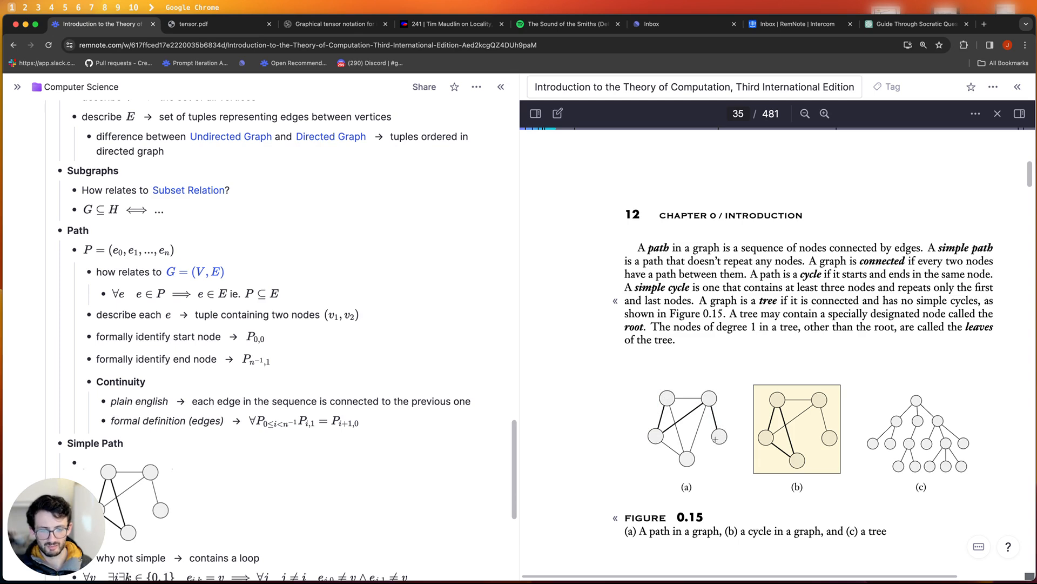
{"action": "scroll", "coordinate": [238, 378], "scroll_direction": "down", "scroll_amount": 2}
{"action": "left_click", "coordinate": [236, 364]}
{"action": "left_click", "coordinate": [286, 371]}
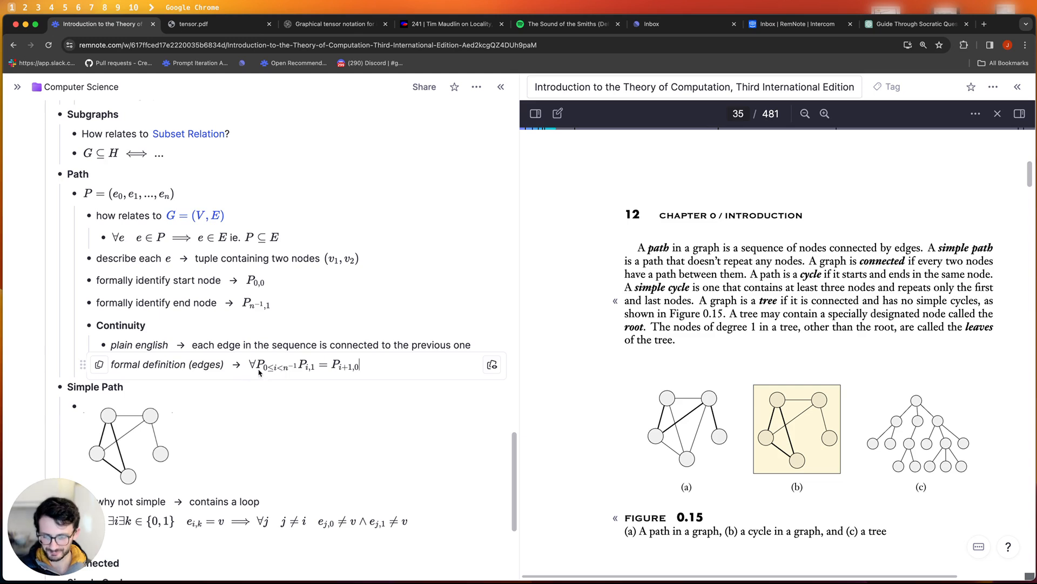
{"action": "left_click", "coordinate": [118, 196]}
{"action": "left_click", "coordinate": [115, 195]}
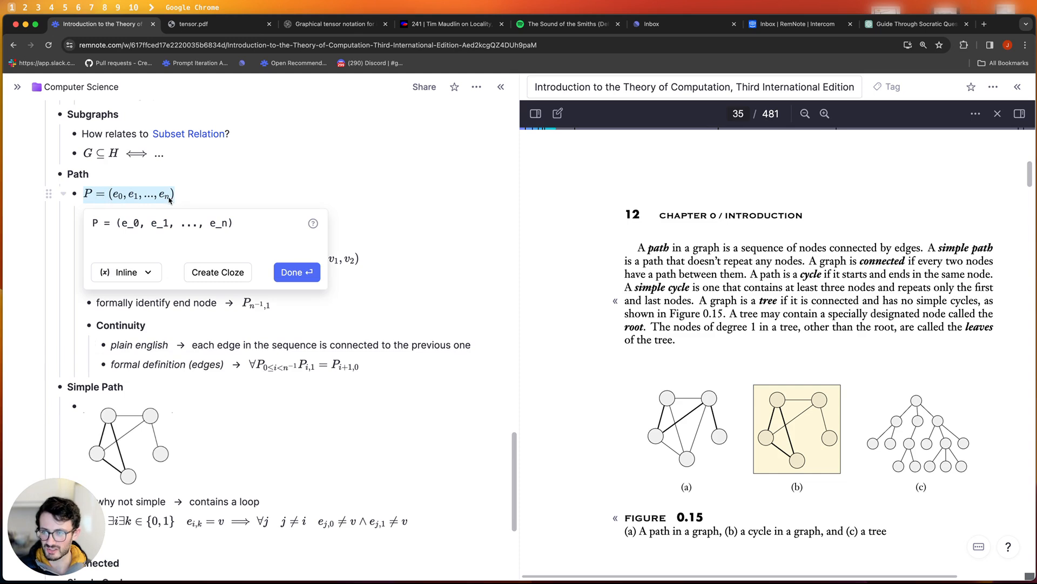
{"action": "left_click", "coordinate": [257, 183]}
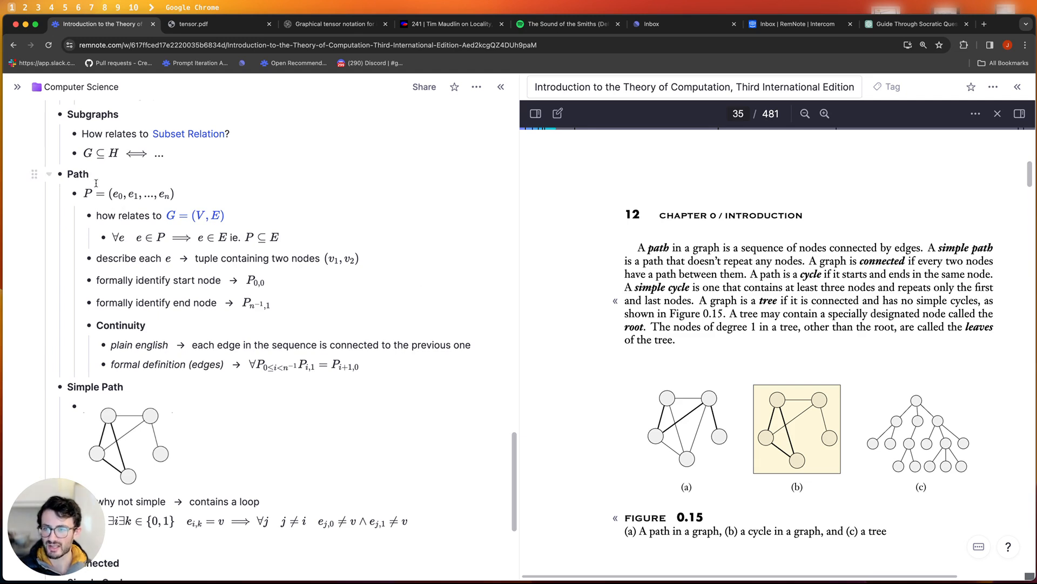
{"action": "key", "text": "Down"}
{"action": "key", "text": "Return"}
{"action": "type", "text": "$$("}
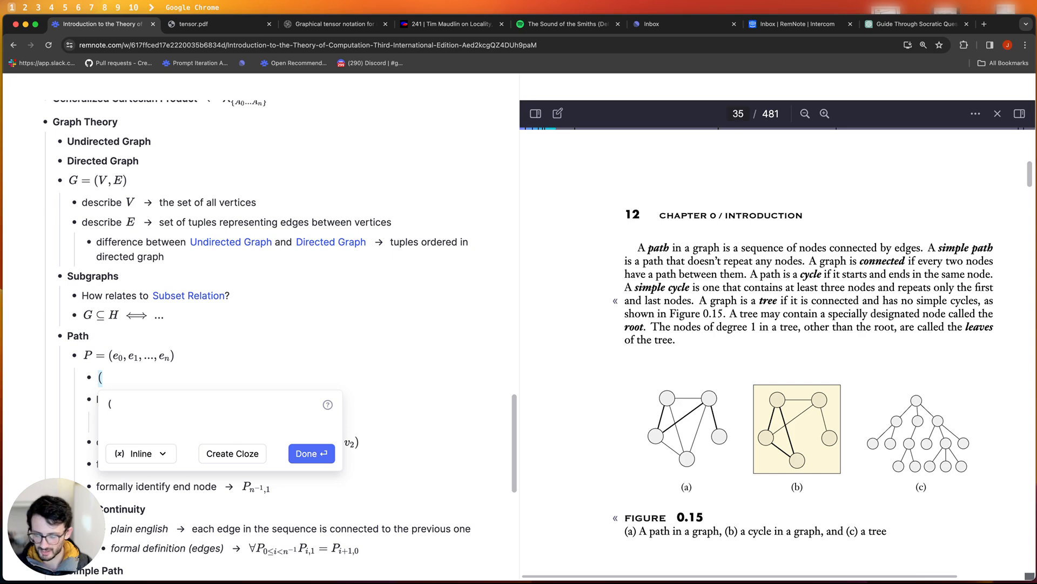
{"action": "type", "text": "()"}
{"action": "type", "text": "v_v1"}
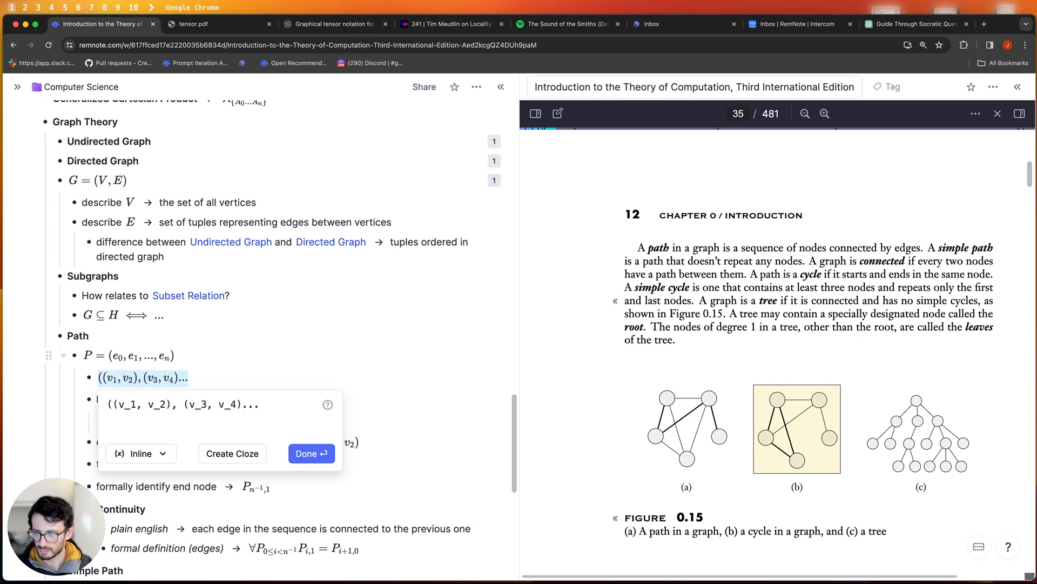
{"action": "key", "text": "Return"}
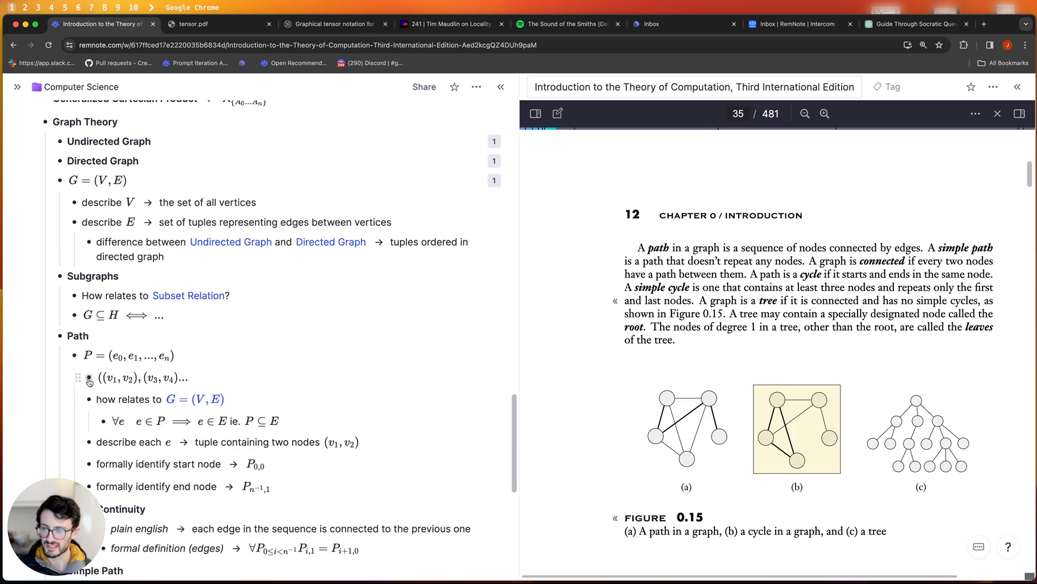
{"action": "key", "text": "BackSpace"}
{"action": "key", "text": "BackSpace"}
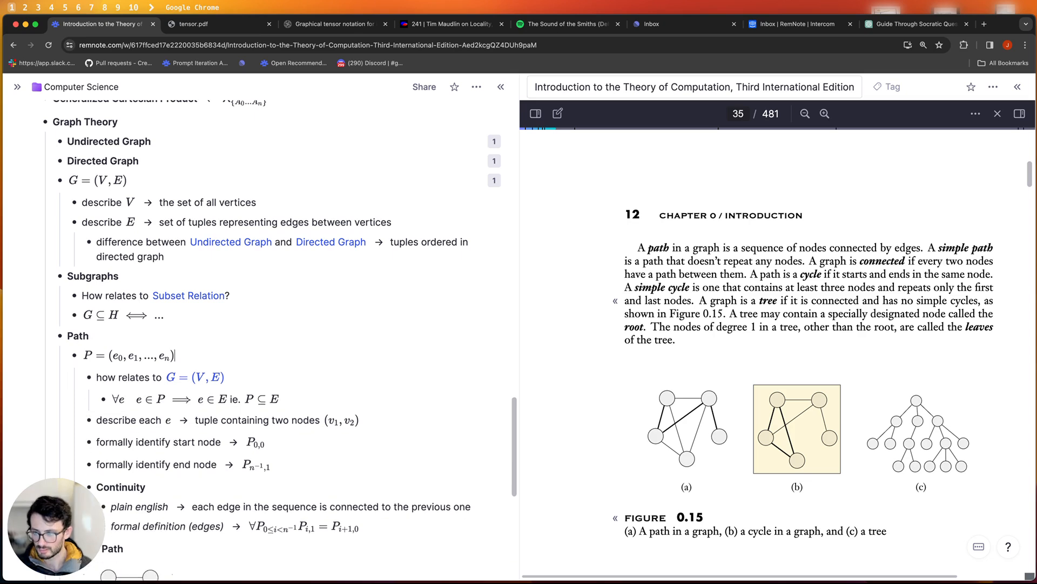
- Reread the textbook's simple path definition and scroll the notes down to the Simple Path formula
{"action": "scroll", "coordinate": [388, 378], "scroll_direction": "down", "scroll_amount": 2}
{"action": "scroll", "coordinate": [258, 399], "scroll_direction": "down", "scroll_amount": 1}
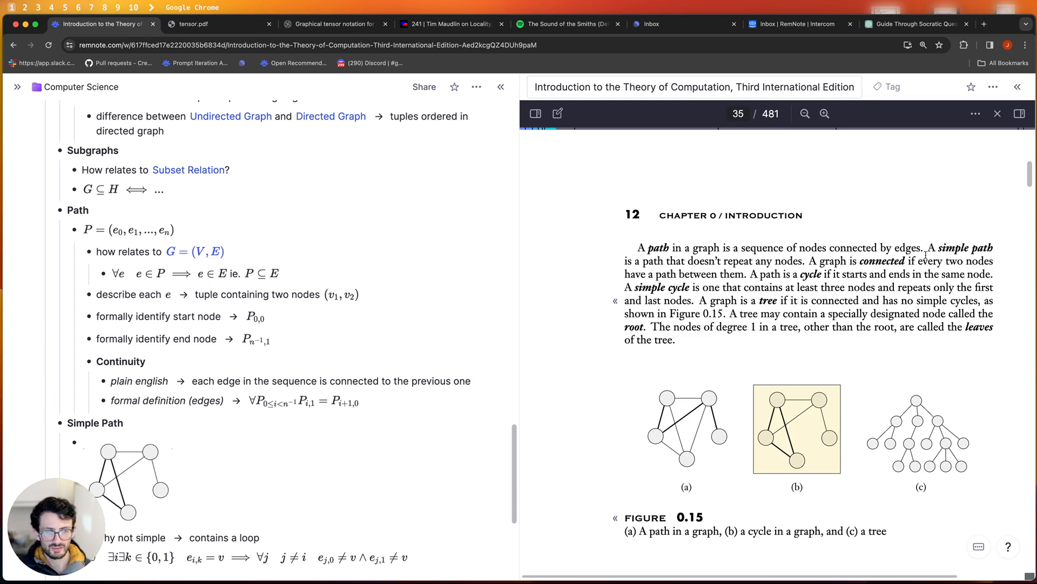
{"action": "left_click_drag", "start_coordinate": [895, 248], "coordinate": [765, 253]}
{"action": "left_click", "coordinate": [766, 254]}
{"action": "left_click_drag", "start_coordinate": [635, 248], "coordinate": [715, 248]}
{"action": "left_click", "coordinate": [715, 248]}
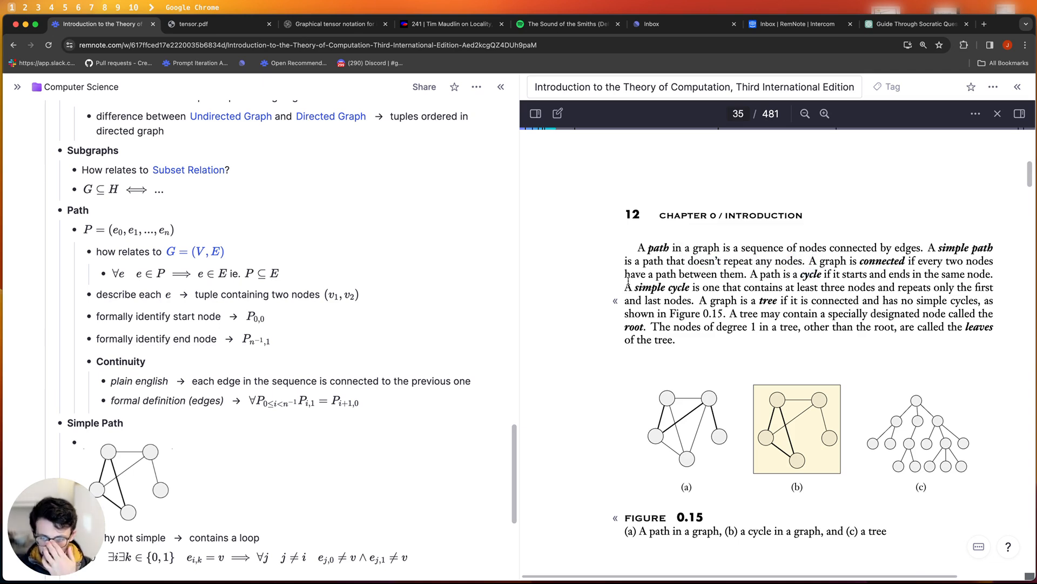
{"action": "scroll", "coordinate": [91, 380], "scroll_direction": "down", "scroll_amount": 3}
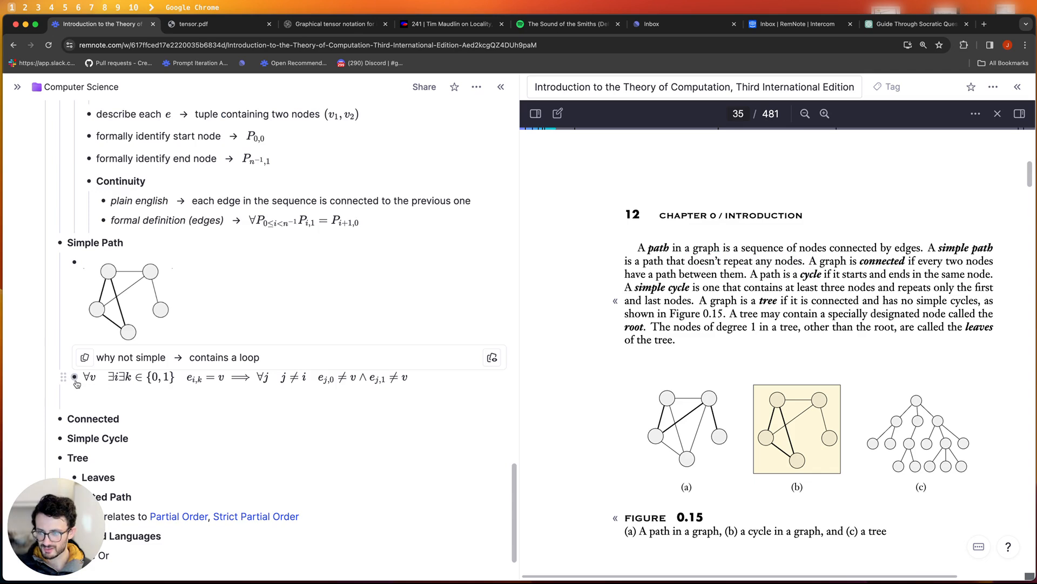
- Inspect the Simple Path formula's LaTeX source and move to the empty bullet beneath it
{"action": "left_click", "coordinate": [132, 382]}
{"action": "left_click", "coordinate": [311, 378]}
{"action": "left_click", "coordinate": [463, 384]}
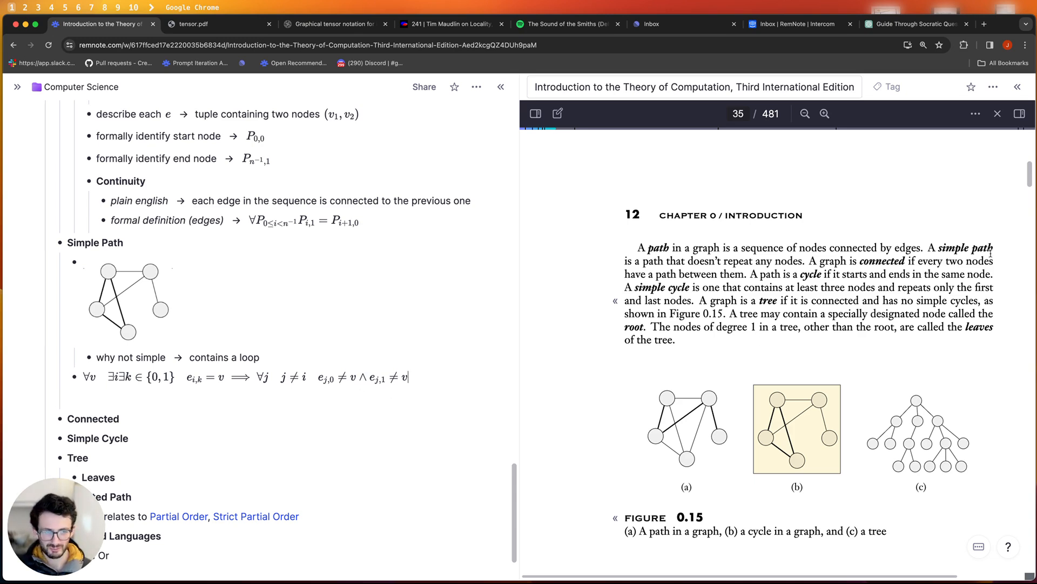
{"action": "left_click", "coordinate": [168, 377]}
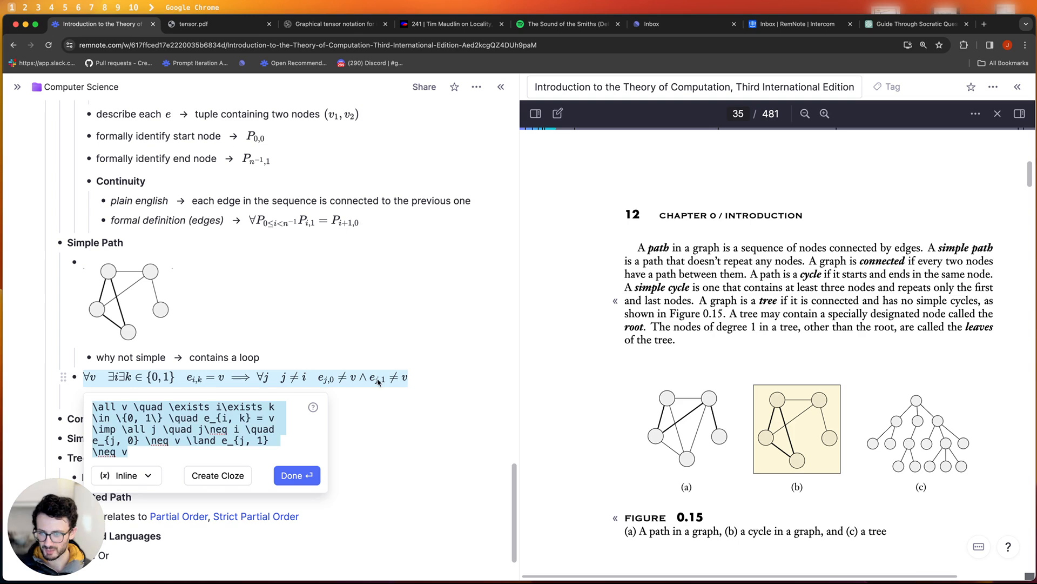
{"action": "left_click", "coordinate": [346, 397]}
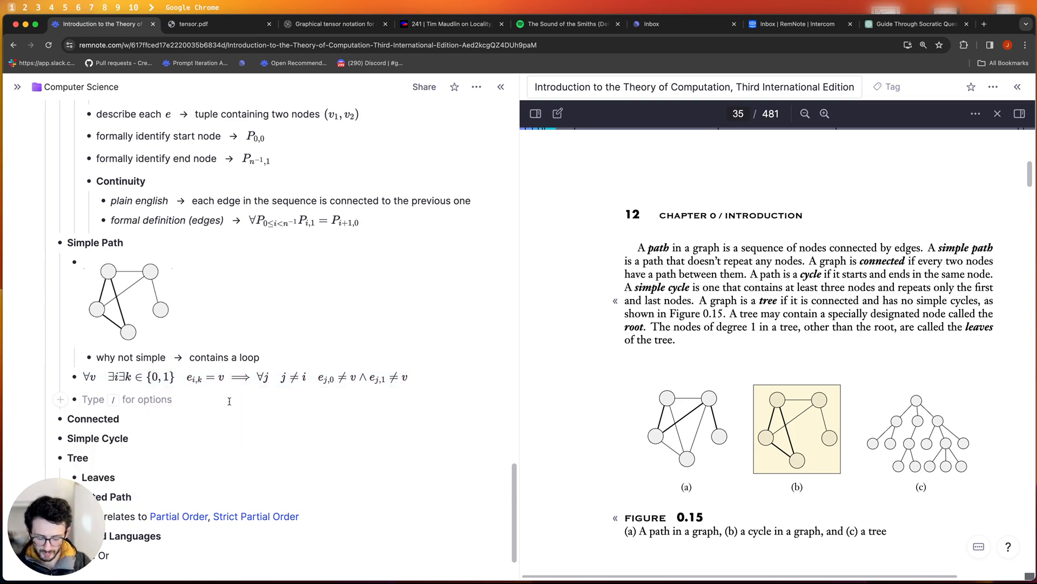
- Add a 'formal definition (nodes)' card with the math block ∀ v_1, v_2: v_1 = v_2
{"action": "type", "text": "formal definite"}
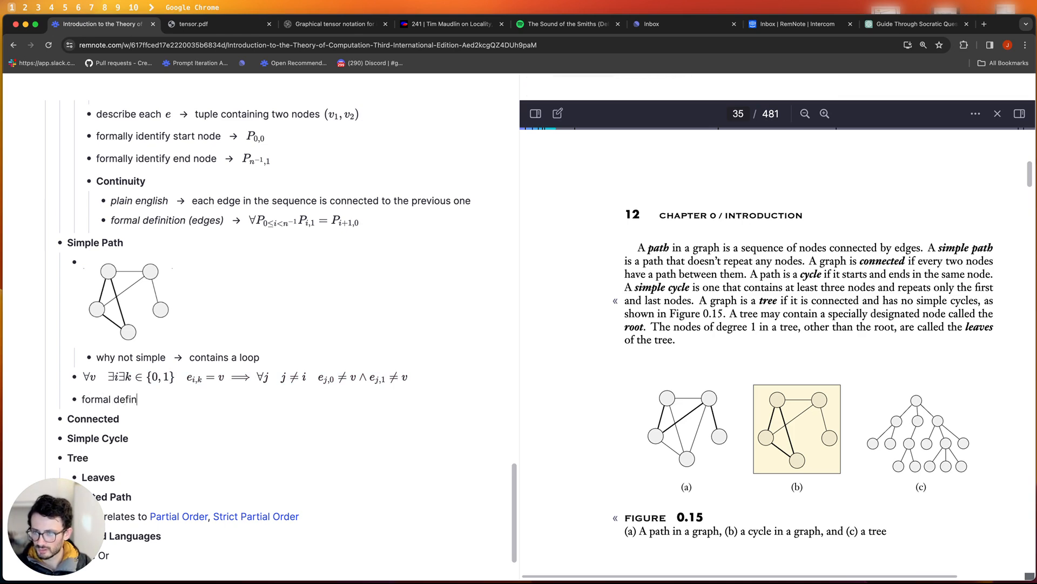
{"action": "key", "text": "BackSpace"}
{"action": "key", "text": "BackSpace"}
{"action": "type", "text": "tion (nodes);;$$\\all v"}
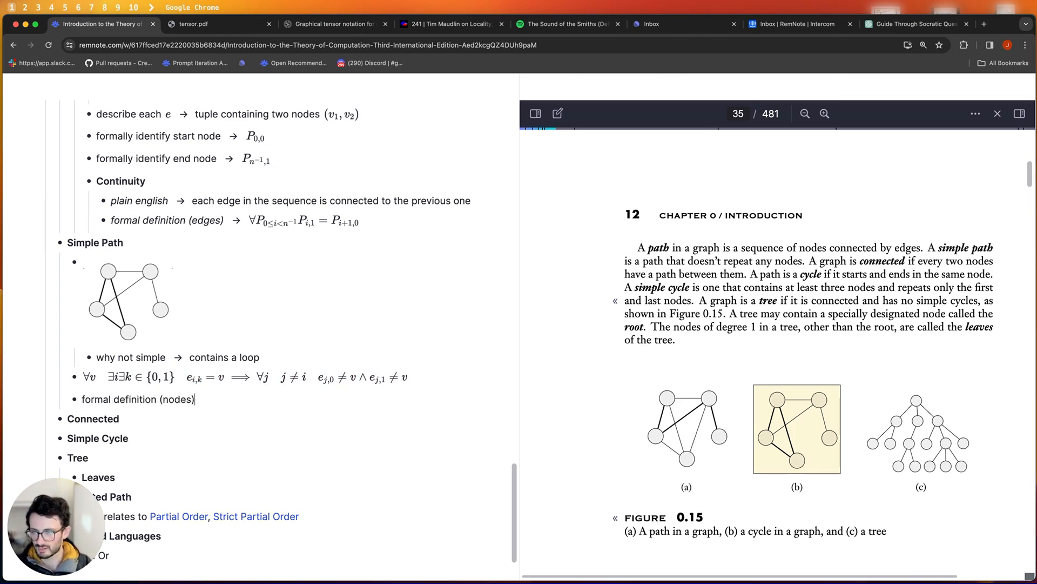
{"action": "type", "text": "_"}
{"action": "type", "text": "_1, v_2 \\quad v1"}
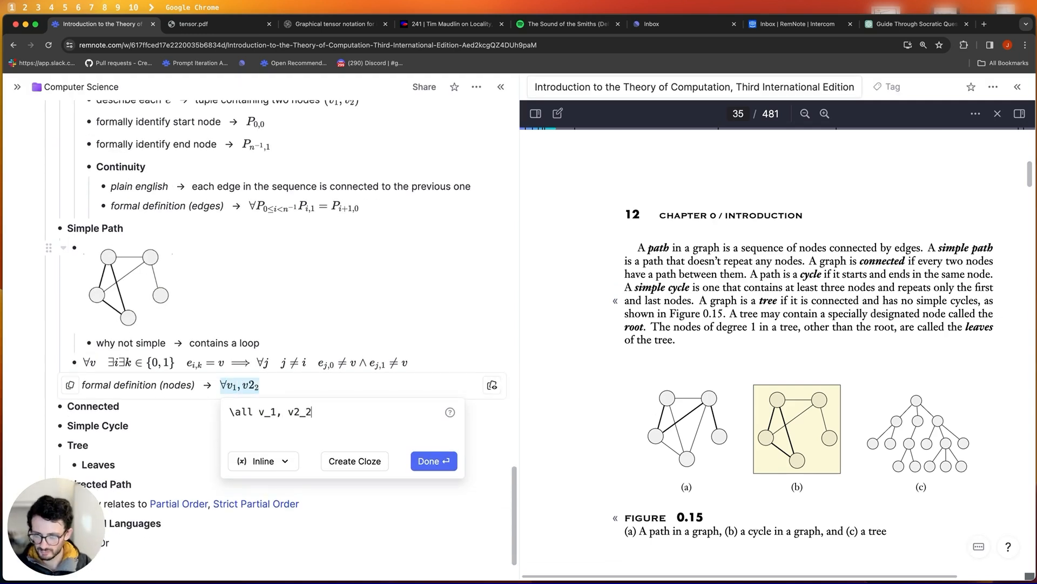
{"action": "key", "text": "BackSpace"}
{"action": "type", "text": "_1 = v_2"}
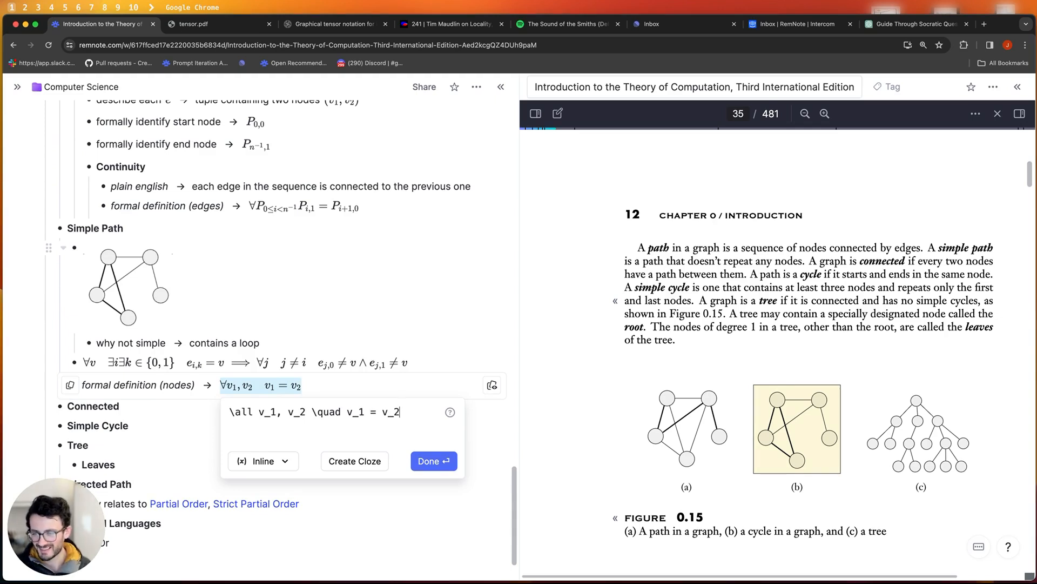
{"action": "left_click", "coordinate": [321, 387]}
- Try an ∃! quantifier, clear the nodes formula, and move to the card's empty back
{"action": "left_click", "coordinate": [259, 388]}
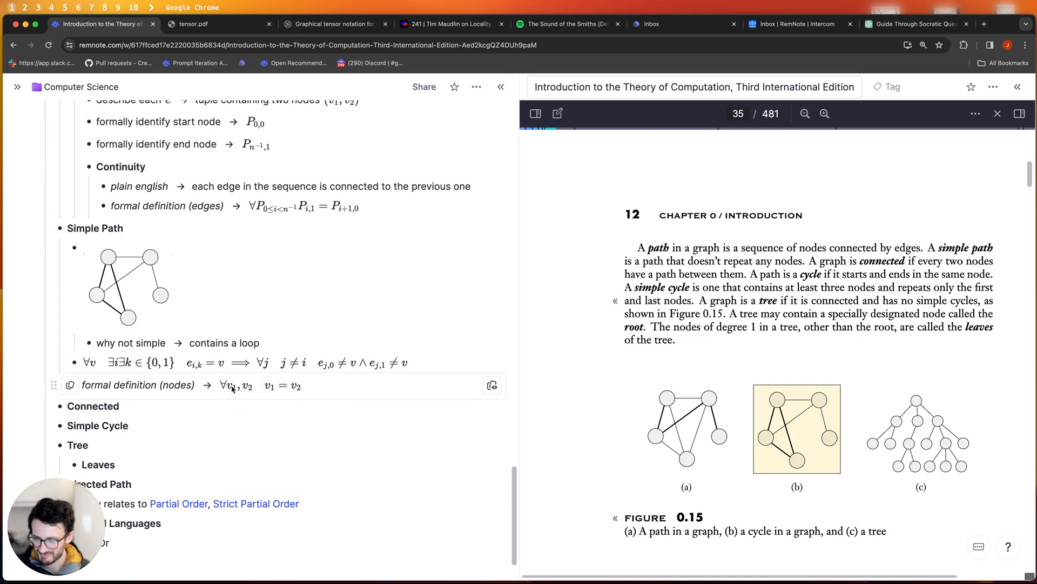
{"action": "type", "text": "\\ex"}
{"action": "type", "text": "ists!"}
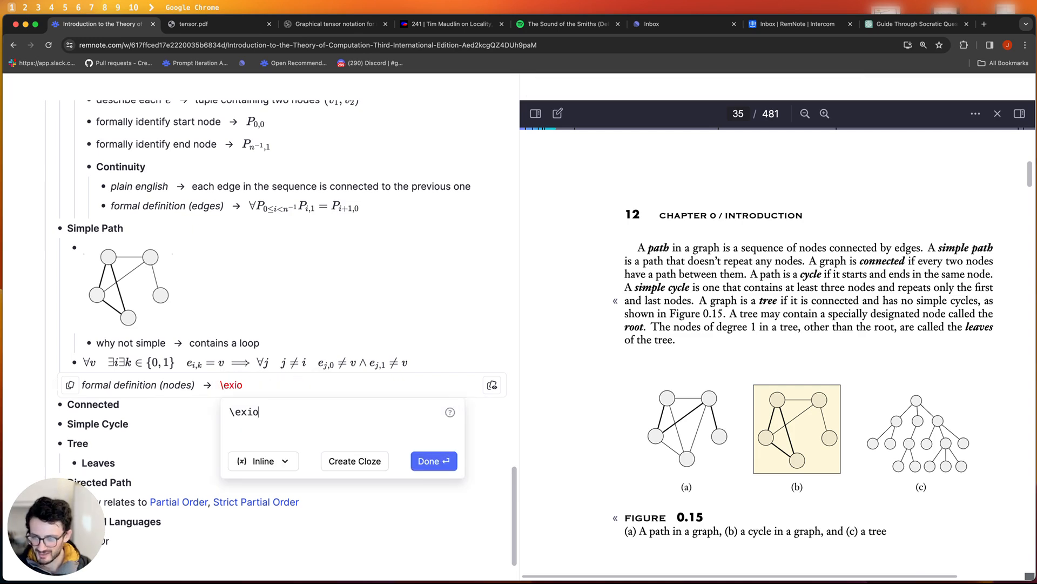
{"action": "type", "text": " v"}
{"action": "key", "text": "BackSpace"}
{"action": "key", "text": "BackSpace"}
{"action": "key", "text": "BackSpace"}
{"action": "key", "text": "BackSpace"}
{"action": "key", "text": "BackSpace"}
{"action": "key", "text": "BackSpace"}
{"action": "key", "text": "BackSpace"}
{"action": "key", "text": "BackSpace"}
{"action": "key", "text": "BackSpace"}
{"action": "key", "text": "BackSpace"}
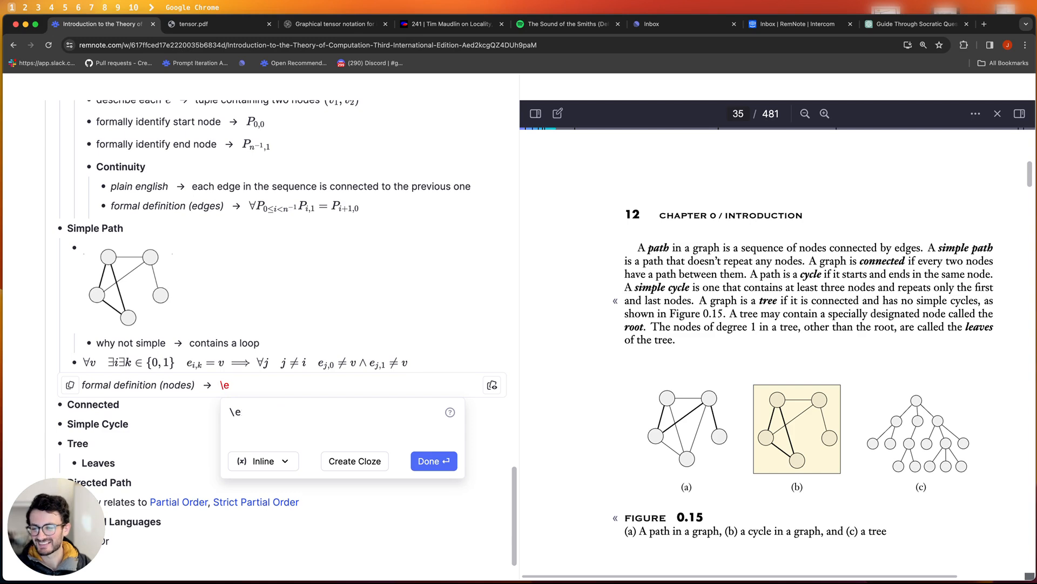
{"action": "key", "text": "BackSpace"}
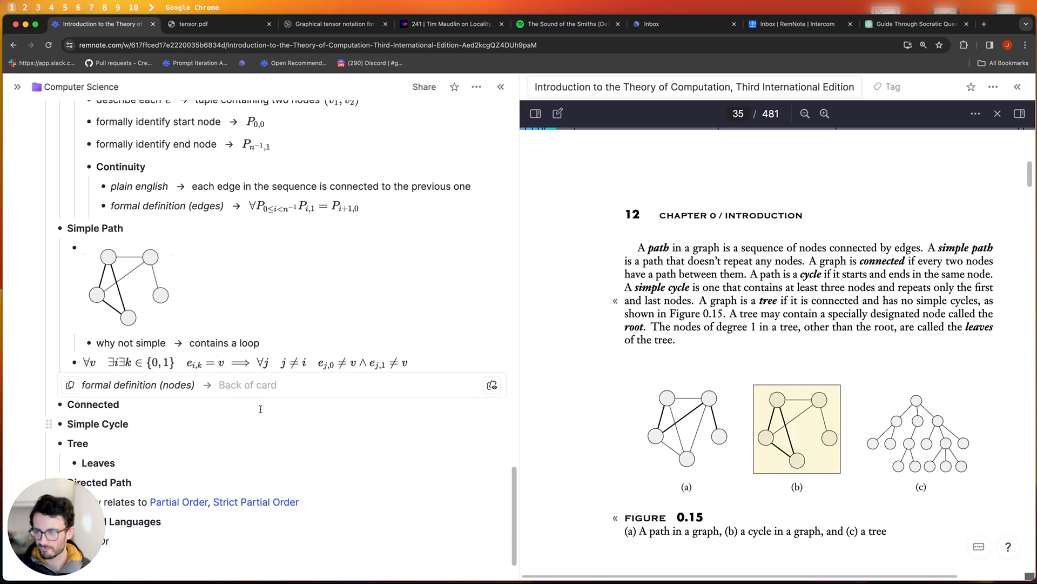
{"action": "left_click", "coordinate": [289, 367]}
{"action": "left_click", "coordinate": [248, 367]}
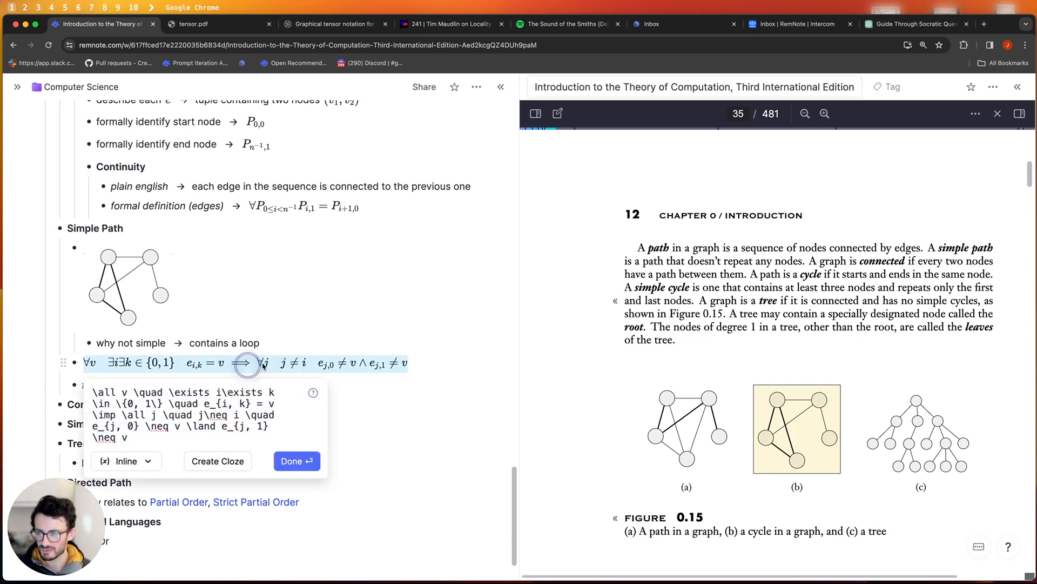
{"action": "left_click", "coordinate": [332, 314]}
{"action": "left_click", "coordinate": [407, 384]}
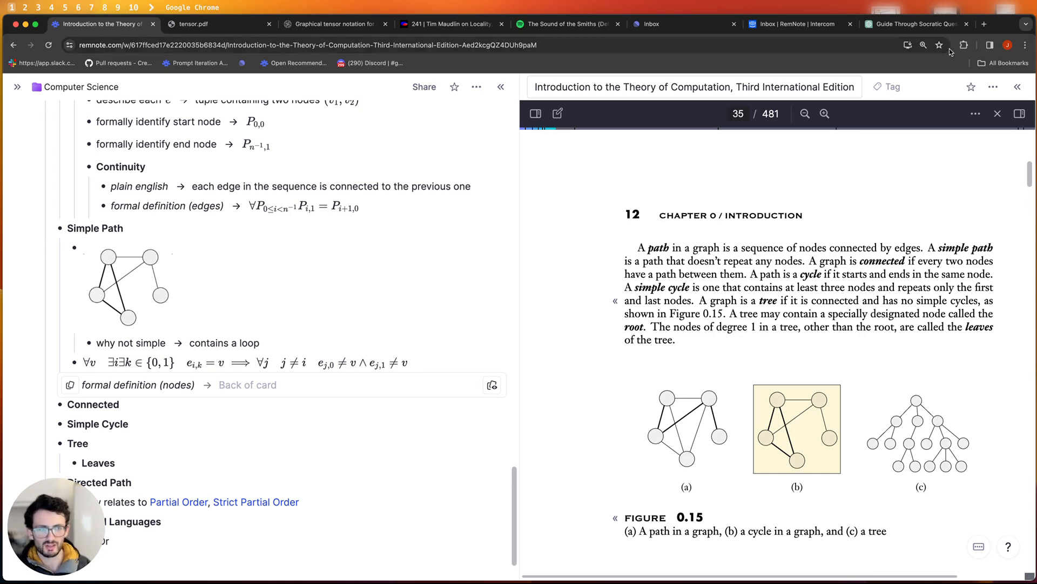
- Scroll back through the ChatGPT tutoring chat to the simple path request, textbook context and earlier path definition
{"action": "left_click", "coordinate": [887, 26]}
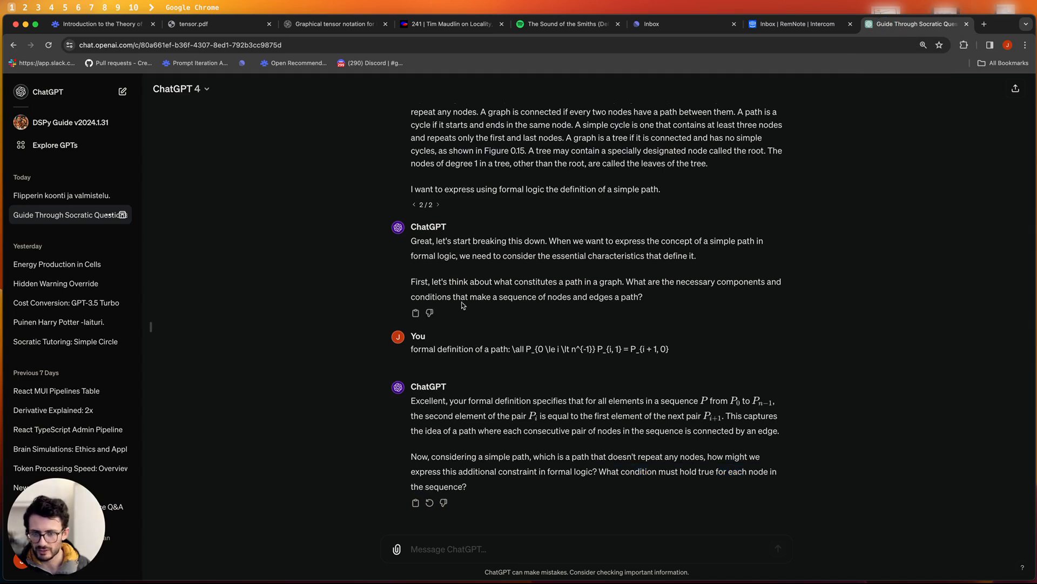
{"action": "scroll", "coordinate": [464, 306], "scroll_direction": "up", "scroll_amount": 1}
{"action": "left_click_drag", "start_coordinate": [658, 310], "coordinate": [428, 250]}
{"action": "left_click", "coordinate": [434, 259]}
{"action": "scroll", "coordinate": [568, 300], "scroll_direction": "up", "scroll_amount": 1}
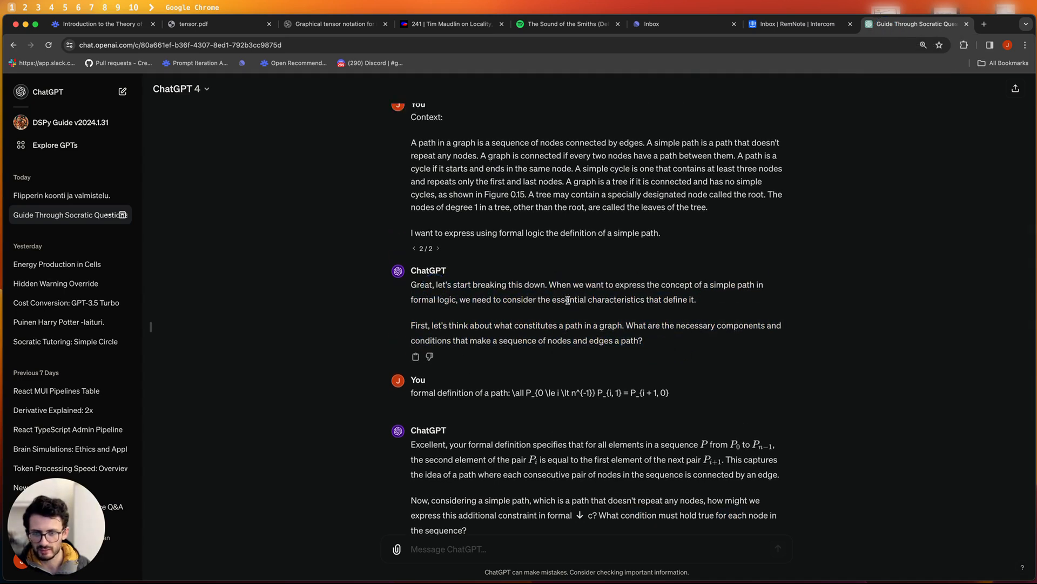
{"action": "scroll", "coordinate": [568, 301], "scroll_direction": "up", "scroll_amount": 2}
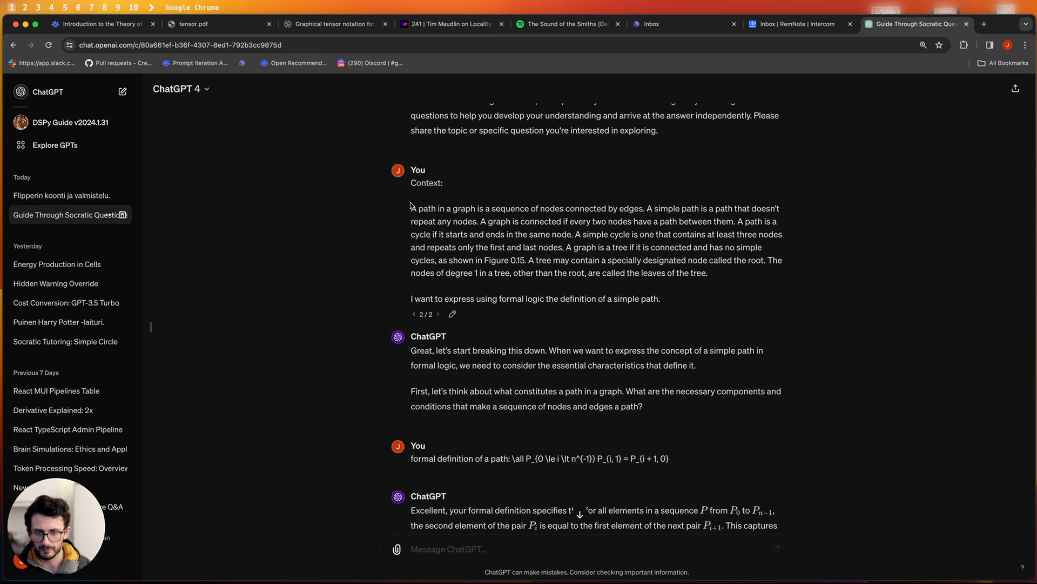
{"action": "left_click_drag", "start_coordinate": [415, 299], "coordinate": [649, 299]}
{"action": "left_click", "coordinate": [649, 299]}
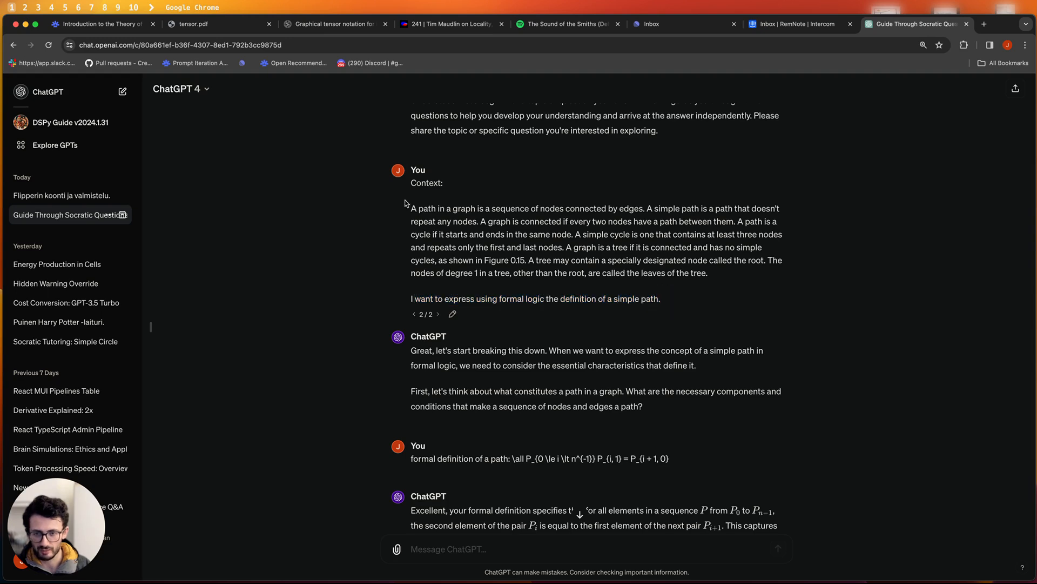
{"action": "left_click_drag", "start_coordinate": [370, 200], "coordinate": [713, 273]}
{"action": "left_click", "coordinate": [712, 273]}
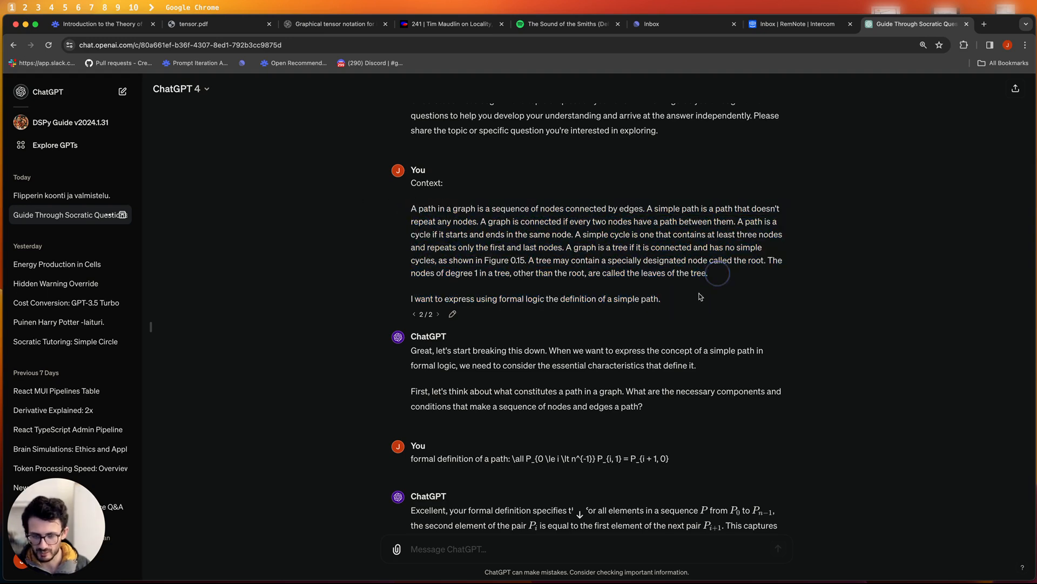
{"action": "scroll", "coordinate": [523, 348], "scroll_direction": "down", "scroll_amount": 3}
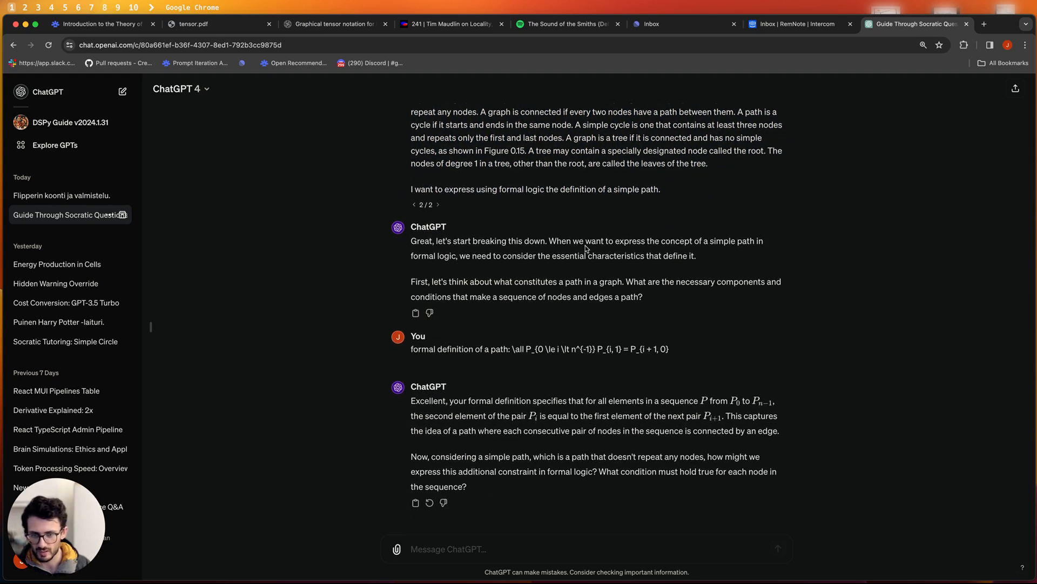
{"action": "left_click_drag", "start_coordinate": [410, 356], "coordinate": [672, 349]}
{"action": "left_click", "coordinate": [676, 349]}
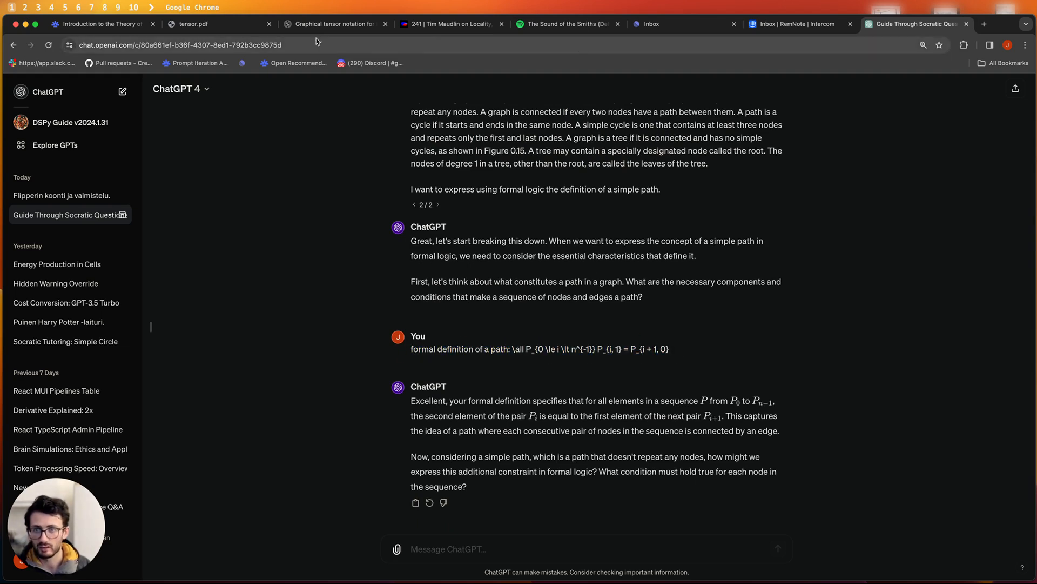
- Check the formal definition (nodes) formula's LaTeX in RemNote before going back to ChatGPT
{"action": "left_click", "coordinate": [96, 25]}
{"action": "scroll", "coordinate": [235, 344], "scroll_direction": "up", "scroll_amount": 10}
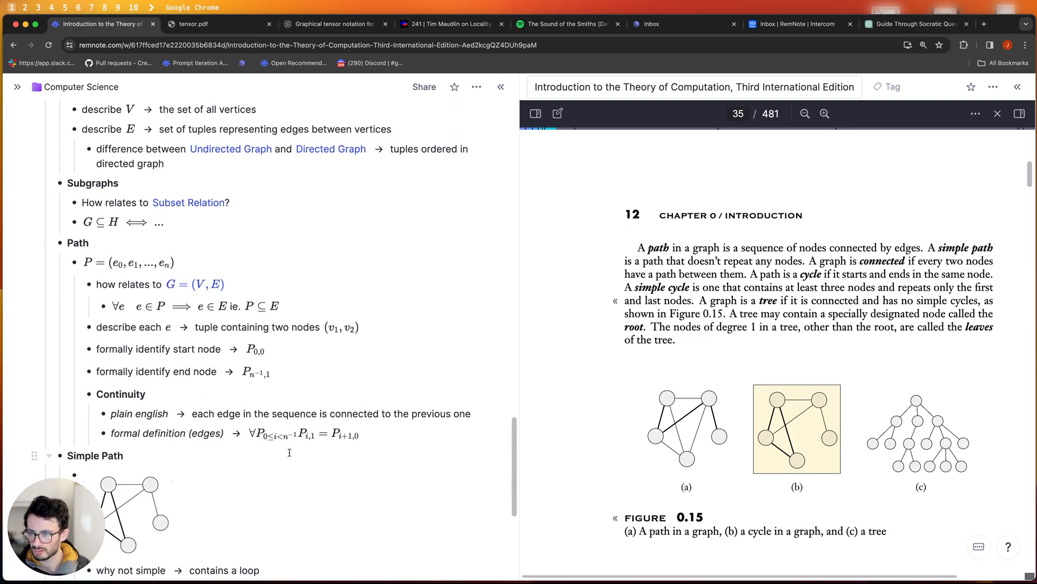
{"action": "left_click", "coordinate": [289, 435]}
{"action": "left_click", "coordinate": [209, 445]}
{"action": "scroll", "coordinate": [208, 443], "scroll_direction": "down", "scroll_amount": 4}
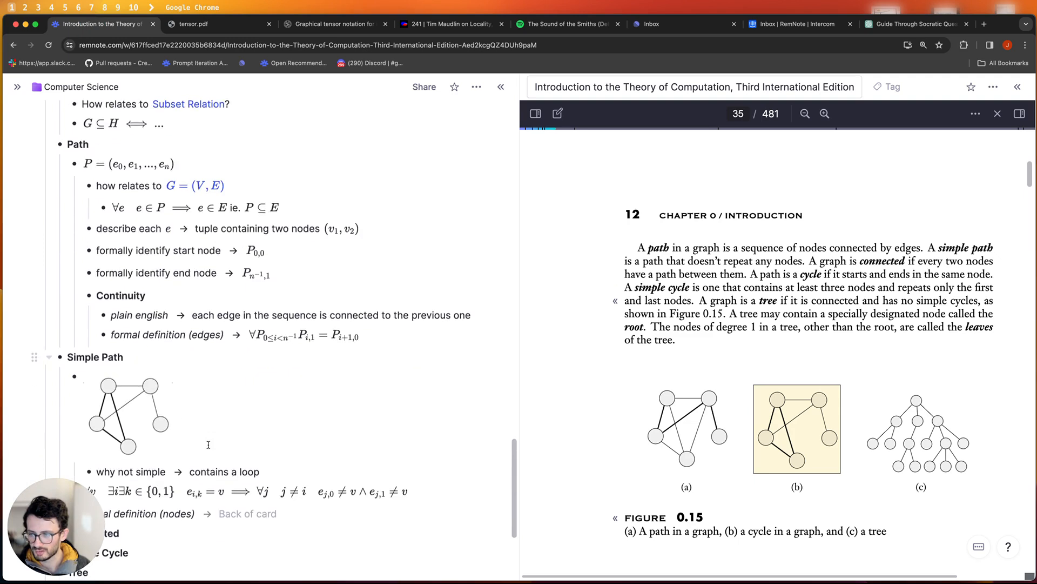
{"action": "left_click", "coordinate": [278, 425]}
{"action": "left_click", "coordinate": [894, 25]}
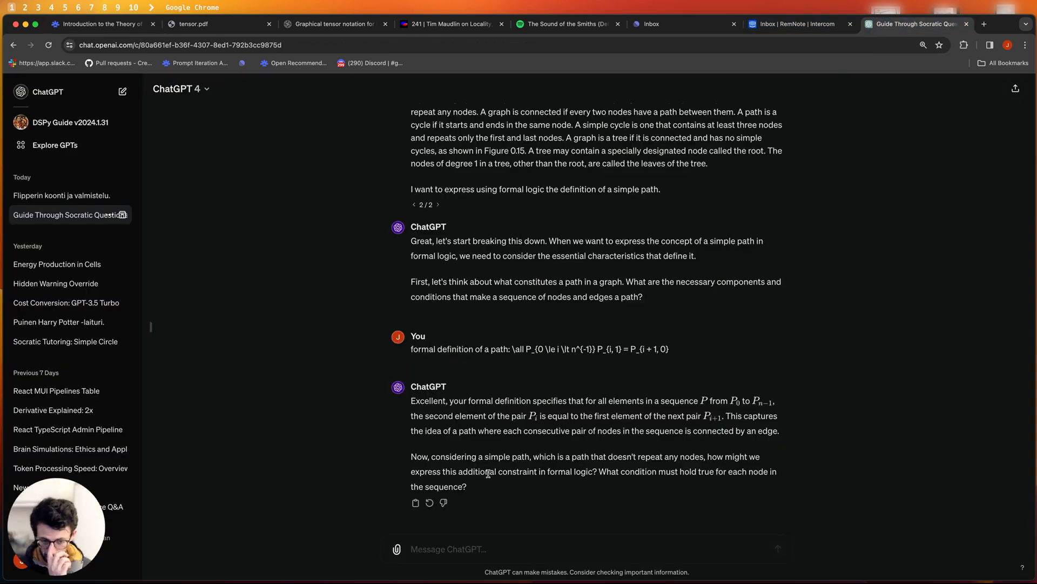
- Answer the tutor's simple-path question: 'each node must appear only one'
{"action": "left_click_drag", "start_coordinate": [478, 486], "coordinate": [415, 465]}
{"action": "triple_click", "coordinate": [415, 465]}
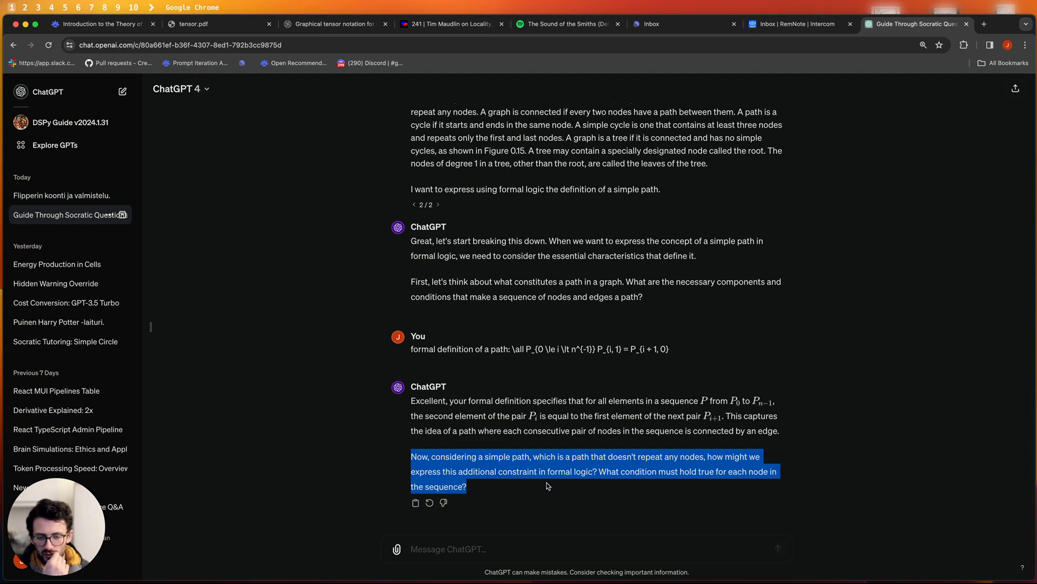
{"action": "left_click", "coordinate": [462, 548]}
{"action": "left_click", "coordinate": [470, 541]}
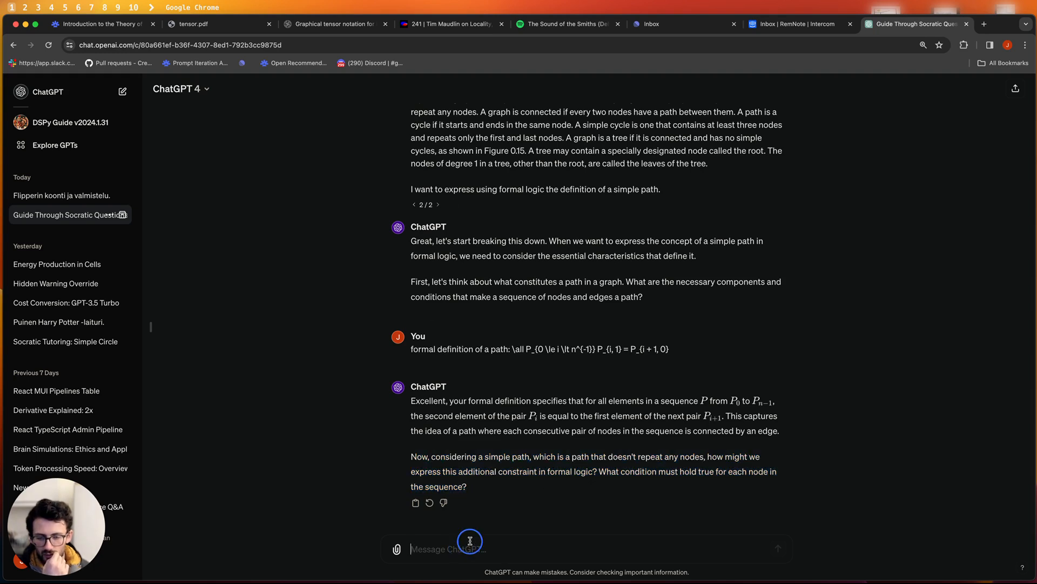
{"action": "type", "text": "each node must appear only one"}
{"action": "key", "text": "Return"}
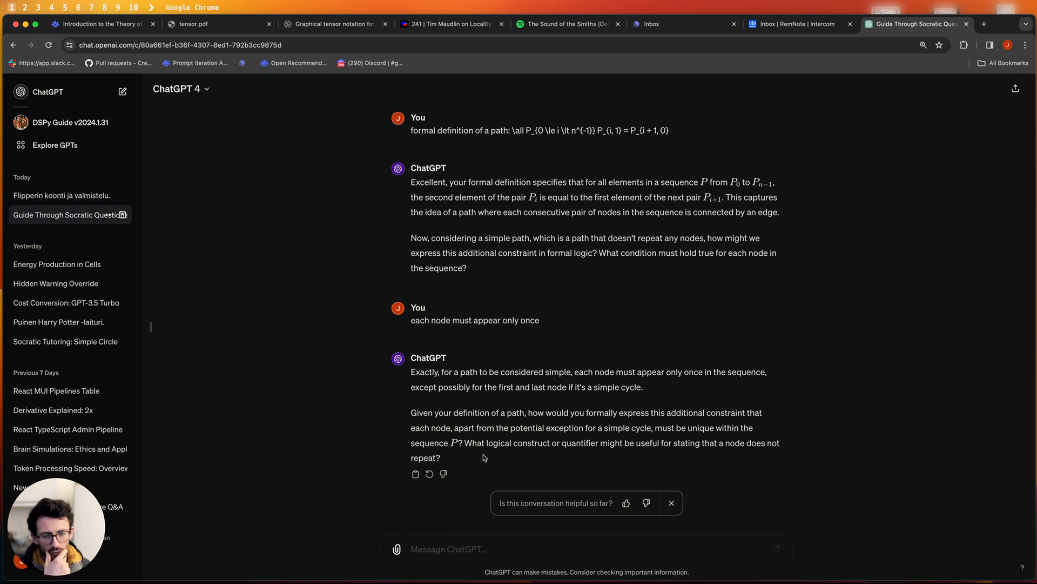
- Reply with the unique-existence quantifier \e to the question about non-repeating nodes
{"action": "left_click_drag", "start_coordinate": [484, 458], "coordinate": [463, 443]}
{"action": "left_click_drag", "start_coordinate": [594, 457], "coordinate": [462, 437]}
{"action": "left_click", "coordinate": [462, 437]}
{"action": "left_click", "coordinate": [478, 547]}
{"action": "type", "text": "\\exists !"}
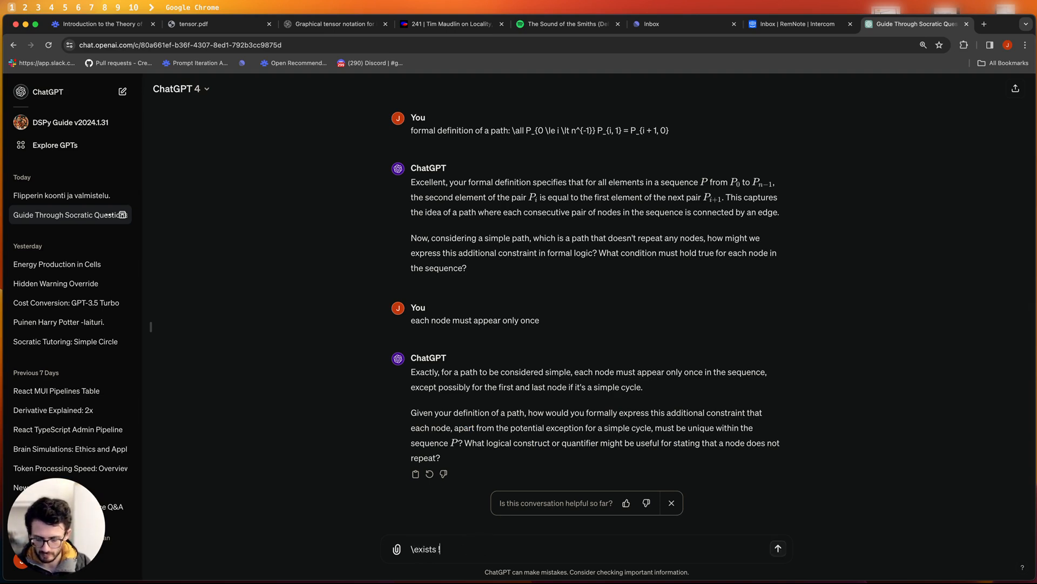
{"action": "key", "text": "Return"}
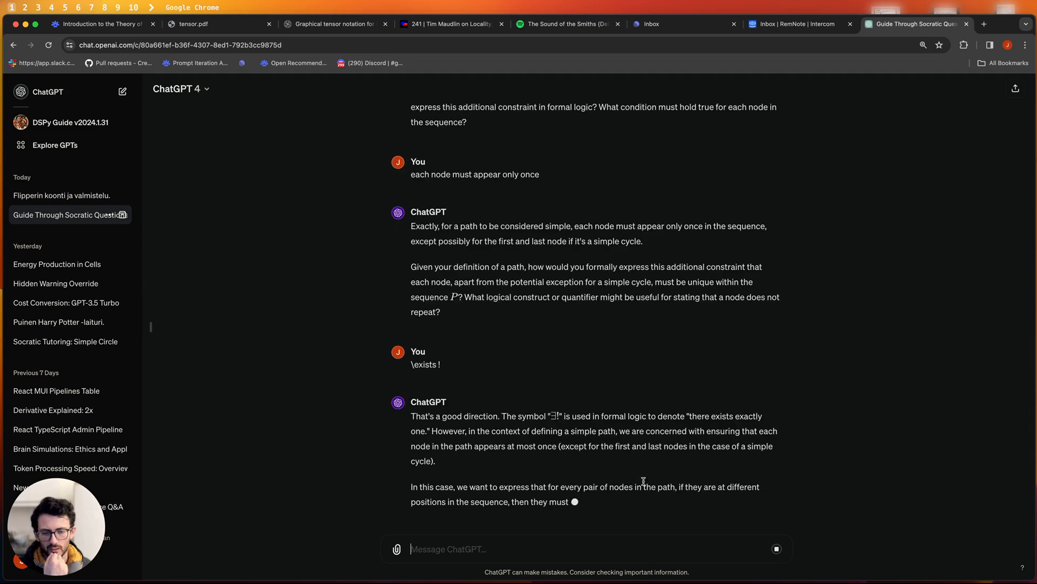
- Reread the tutor's hints about nodes appearing once and every pair of nodes, checking the RemNote notes
{"action": "left_click_drag", "start_coordinate": [582, 443], "coordinate": [447, 419]}
{"action": "left_click", "coordinate": [462, 425]}
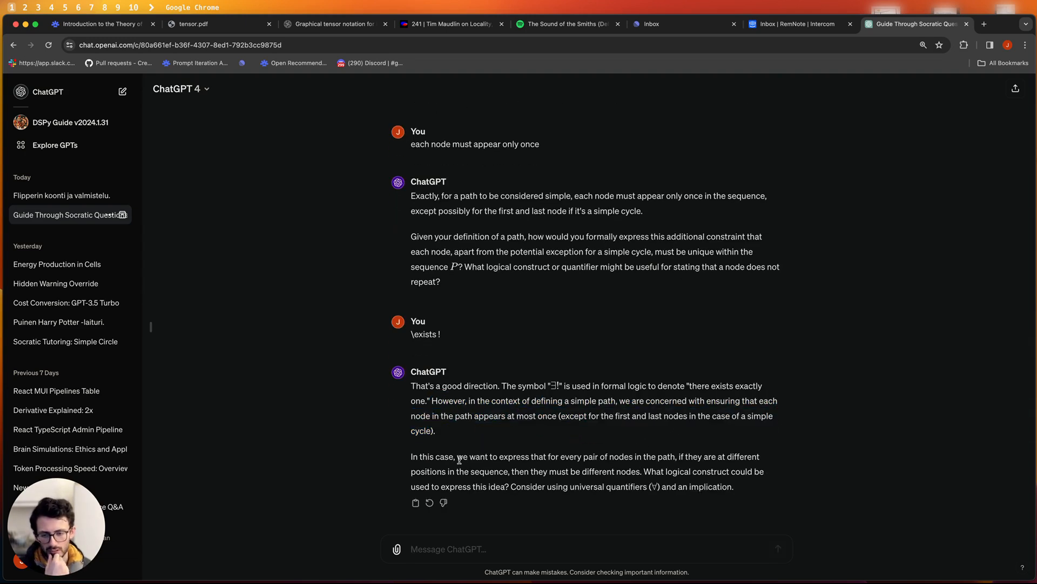
{"action": "left_click_drag", "start_coordinate": [464, 455], "coordinate": [625, 456]}
{"action": "left_click", "coordinate": [619, 456]}
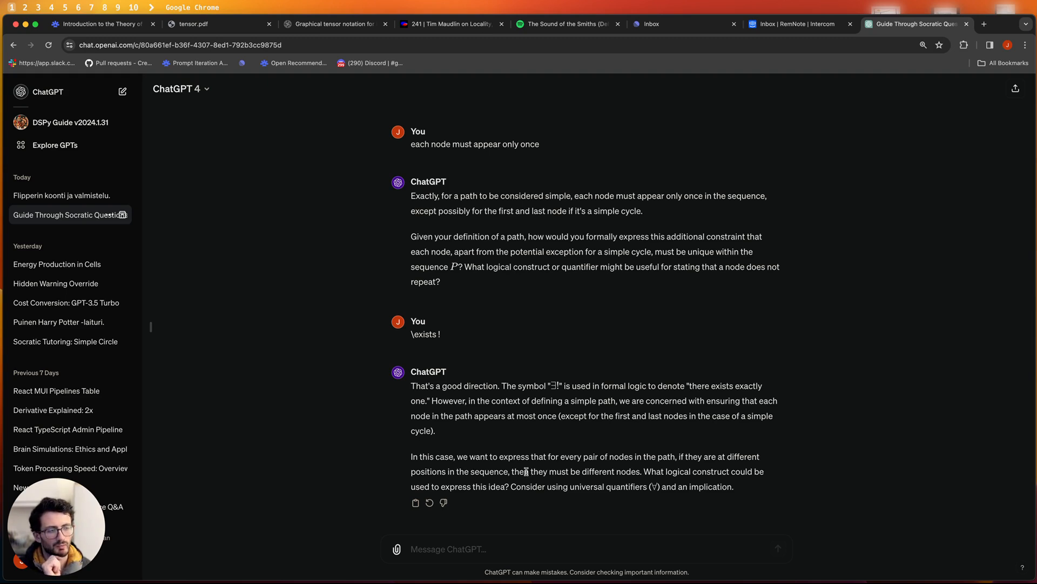
{"action": "left_click", "coordinate": [100, 25]}
{"action": "left_click", "coordinate": [913, 25]}
- Send the formula i ≠ j ⇒ P[i][0] ≠ P[j][0] ∧ P[i][1] ≠ P[j][1]
{"action": "triple_click", "coordinate": [545, 456]}
{"action": "left_click", "coordinate": [546, 457]}
{"action": "type", "text": "\\all e_1, e_2"}
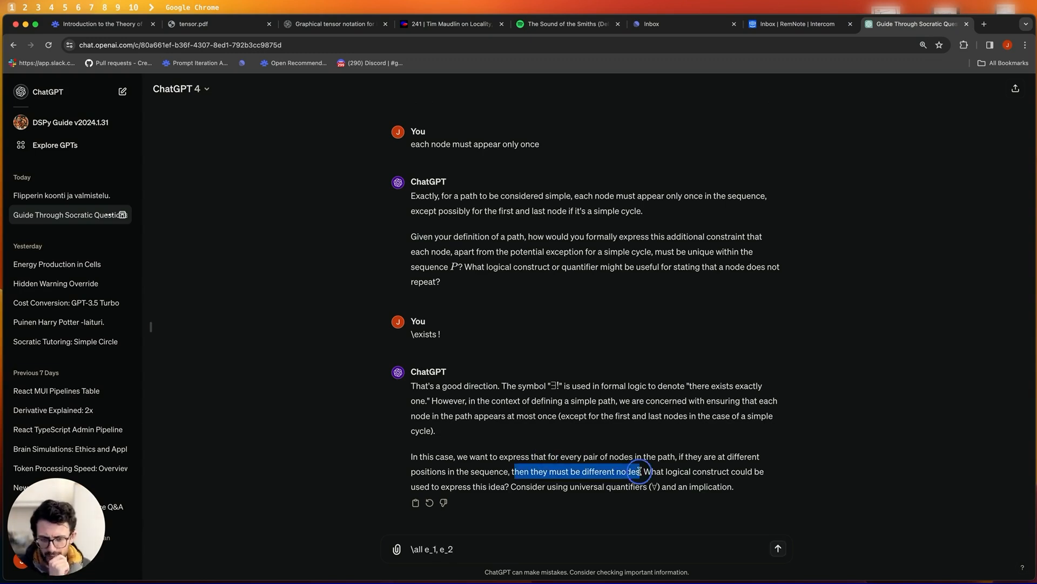
{"action": "key", "text": "BackSpace"}
{"action": "key", "text": "BackSpace"}
{"action": "key", "text": "BackSpace"}
{"action": "key", "text": "BackSpace"}
{"action": "key", "text": "BackSpace"}
{"action": "key", "text": "BackSpace"}
{"action": "key", "text": "BackSpace"}
{"action": "key", "text": "BackSpace"}
{"action": "type", "text": "i_a"}
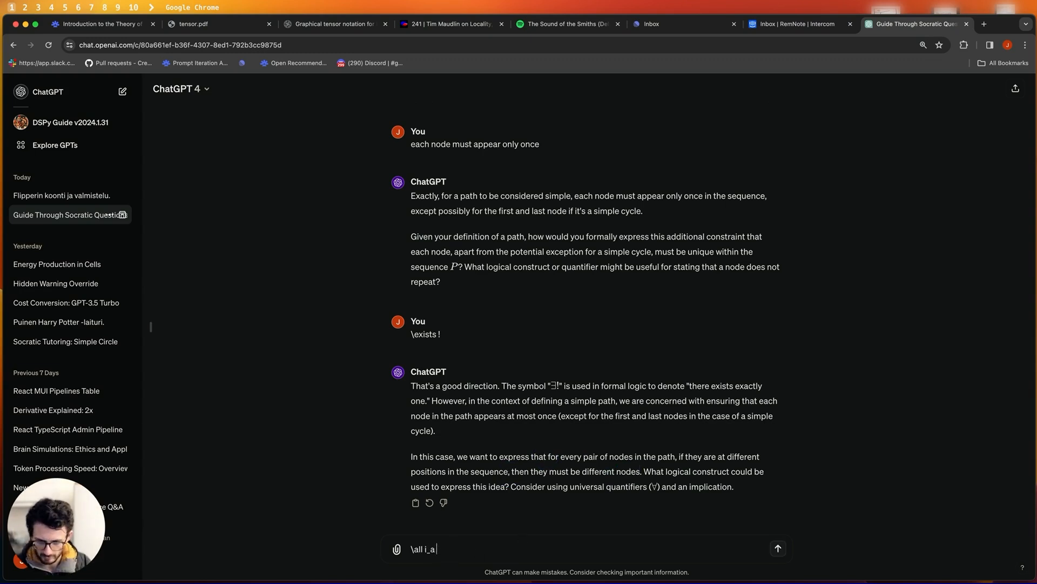
{"action": "key", "text": "BackSpace"}
{"action": "key", "text": "BackSpace"}
{"action": "type", "text": ", j \\quad i \\neq j \\quad P[i][0]"}
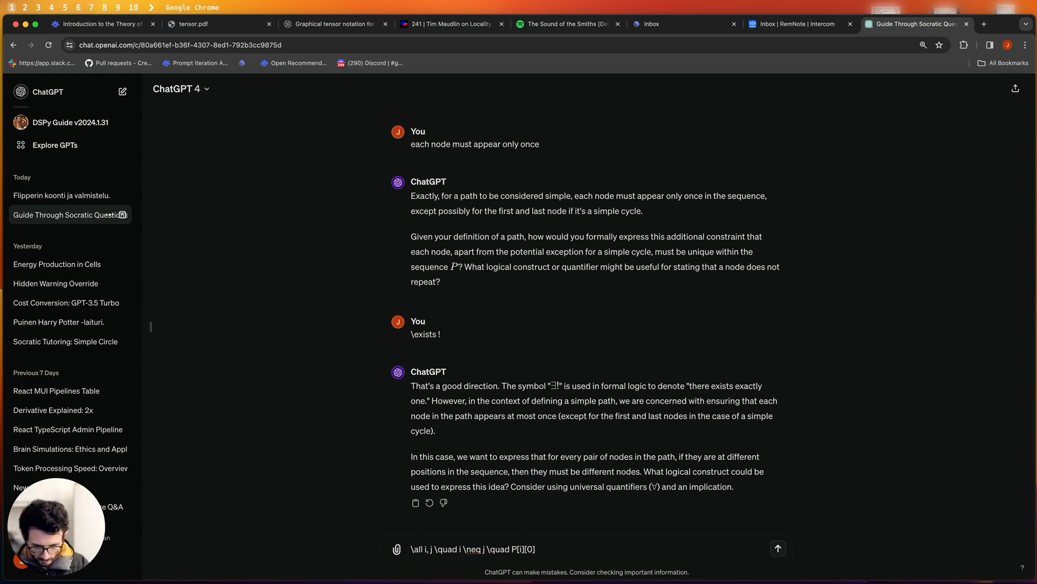
{"action": "type", "text": " \\neq P[j][0] \\land P[i][1] \\neq P[j][1]"}
{"action": "key", "text": "Return"}
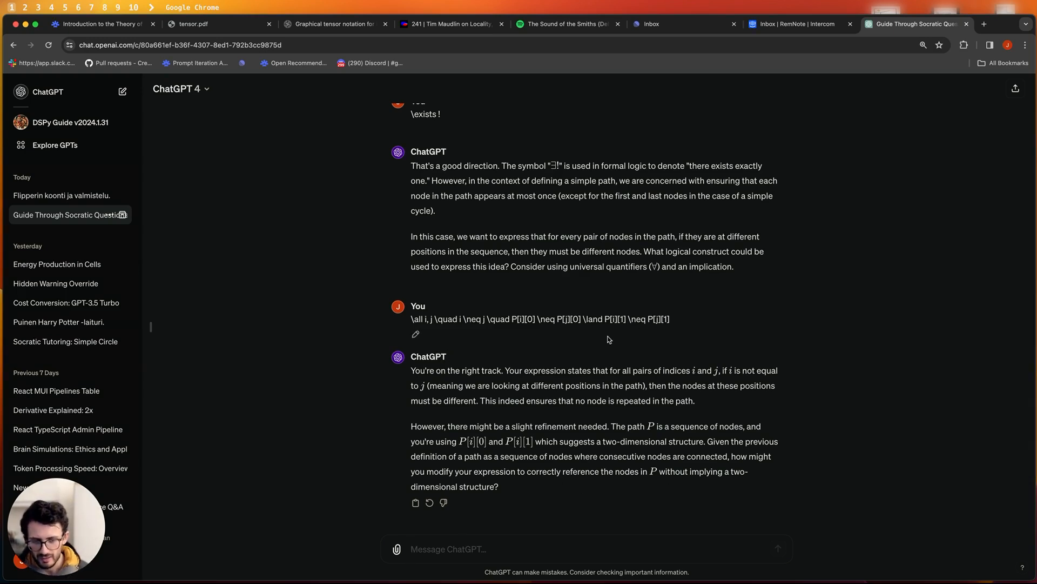
- Read the tutor's explanation that no node in a simple path may repeat
{"action": "left_click_drag", "start_coordinate": [712, 406], "coordinate": [605, 371]}
{"action": "left_click", "coordinate": [603, 370]}
{"action": "double_click", "coordinate": [576, 371]}
{"action": "double_click", "coordinate": [653, 404]}
{"action": "triple_click", "coordinate": [653, 405]}
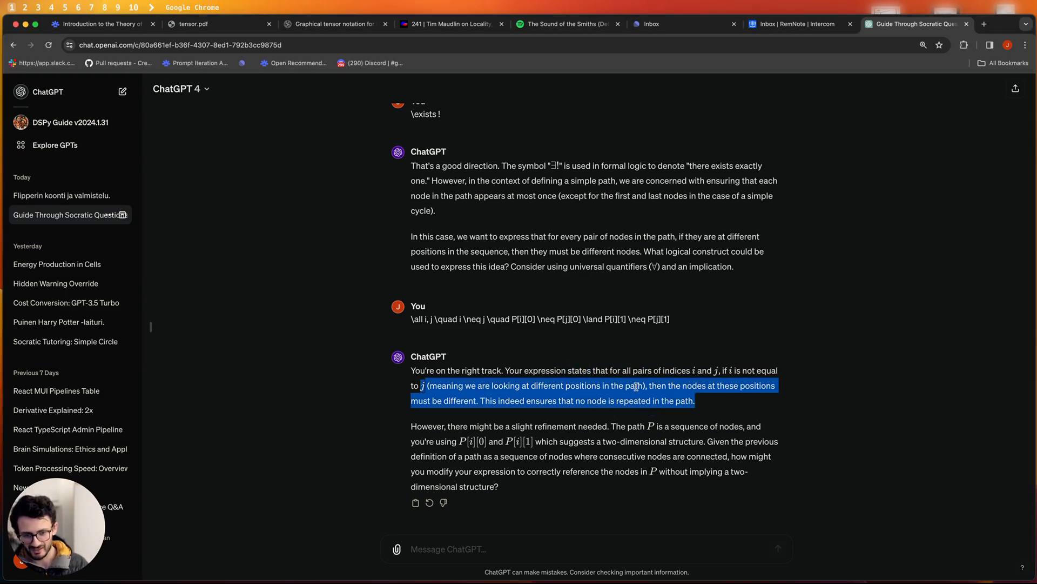
{"action": "triple_click", "coordinate": [682, 373]}
{"action": "double_click", "coordinate": [638, 391]}
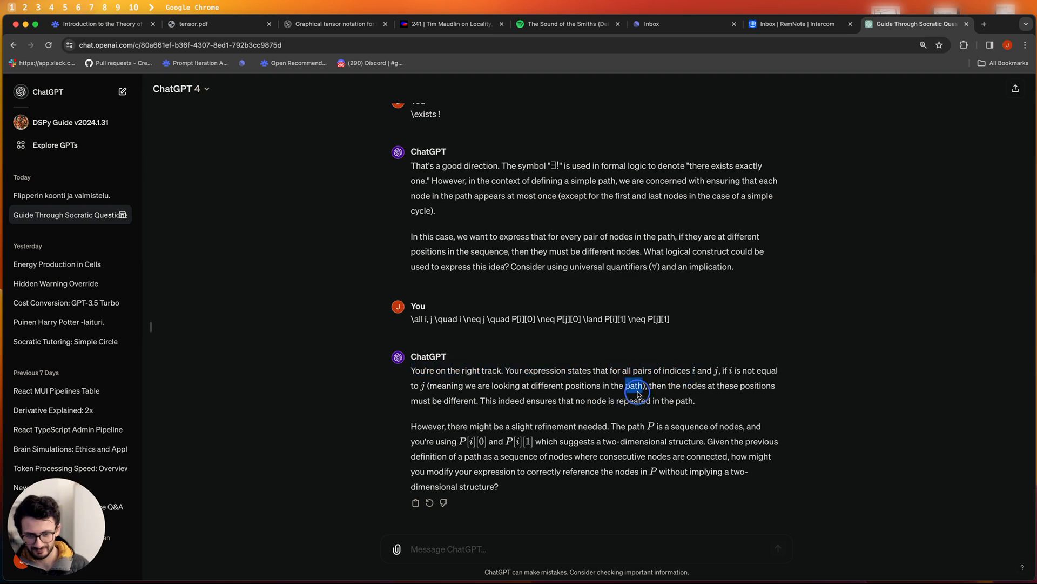
{"action": "triple_click", "coordinate": [602, 388]}
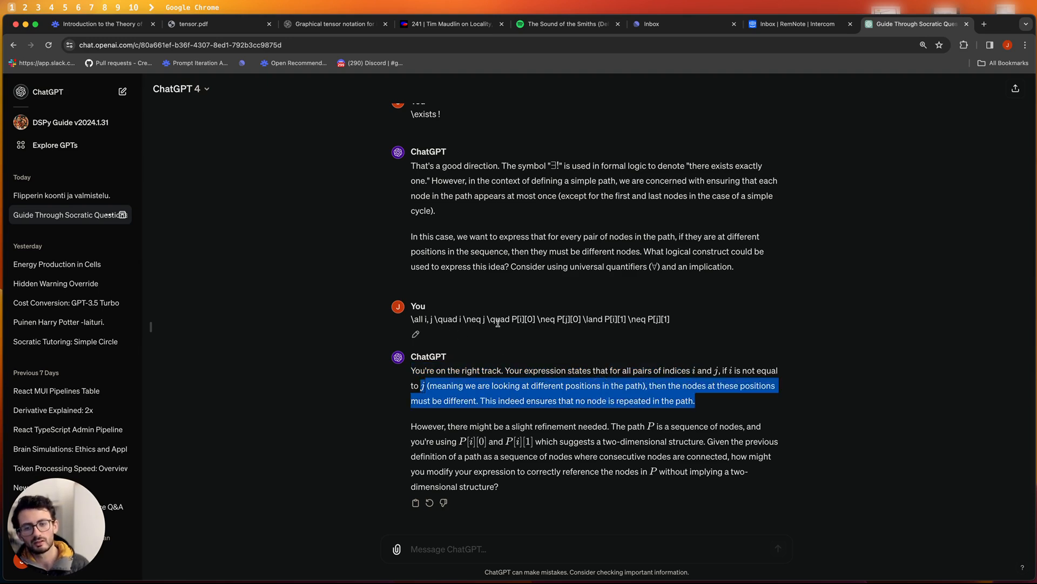
- Reply that you are thinking of the path as a sequence of edges
{"action": "left_click", "coordinate": [465, 550]}
{"action": "type", "text": "i am thinkning of"}
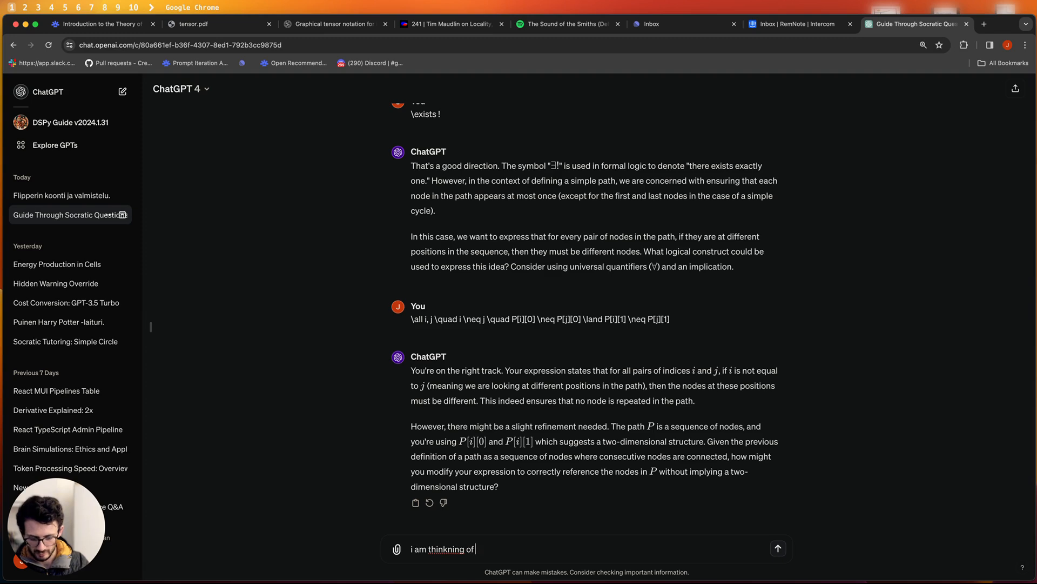
{"action": "type", "text": "n sequence of edges"}
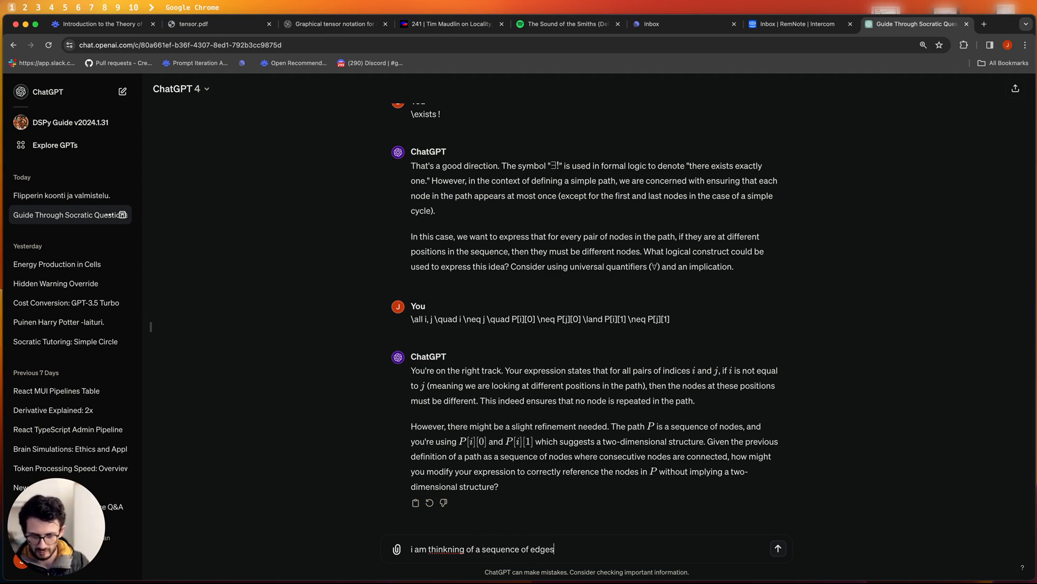
{"action": "key", "text": "Return"}
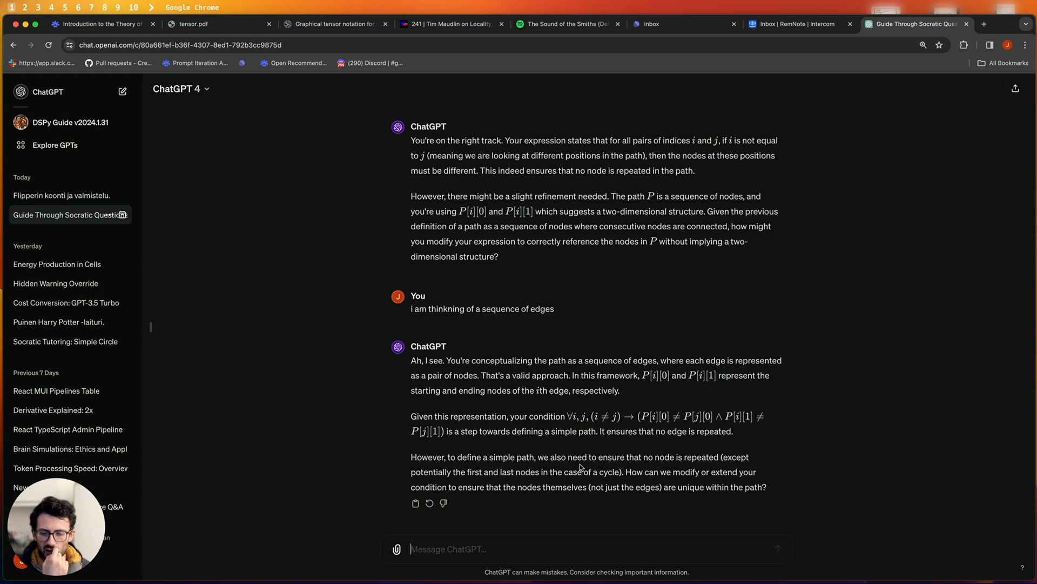
{"action": "scroll", "coordinate": [487, 466], "scroll_direction": "up", "scroll_amount": 5}
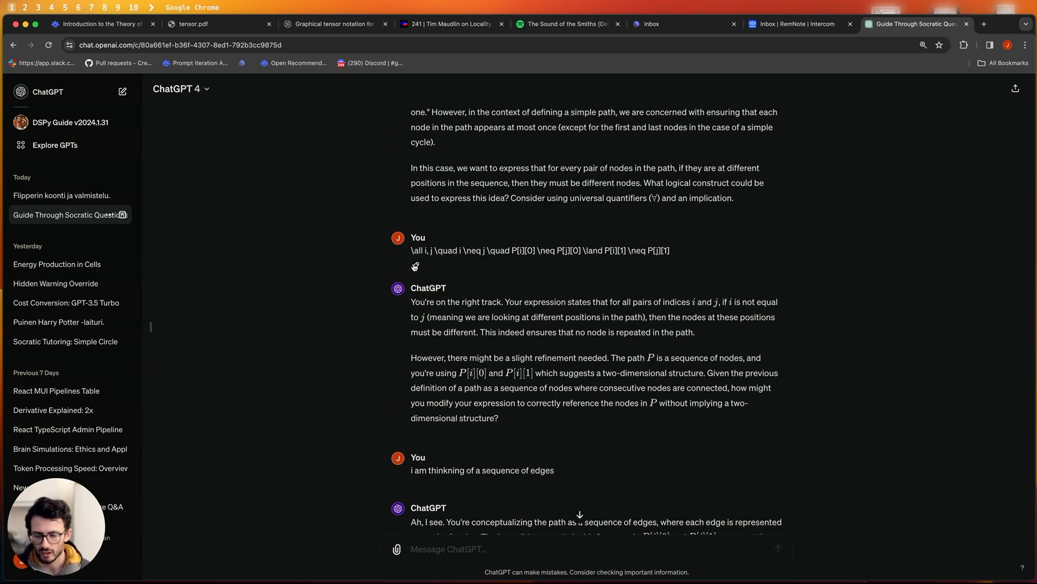
- Simplify the earlier formula message to ∀i, j i ≠ j ⇒ P[i] ≠ P[j] and resubmit it
{"action": "left_click", "coordinate": [414, 265]}
{"action": "left_click", "coordinate": [432, 250]}
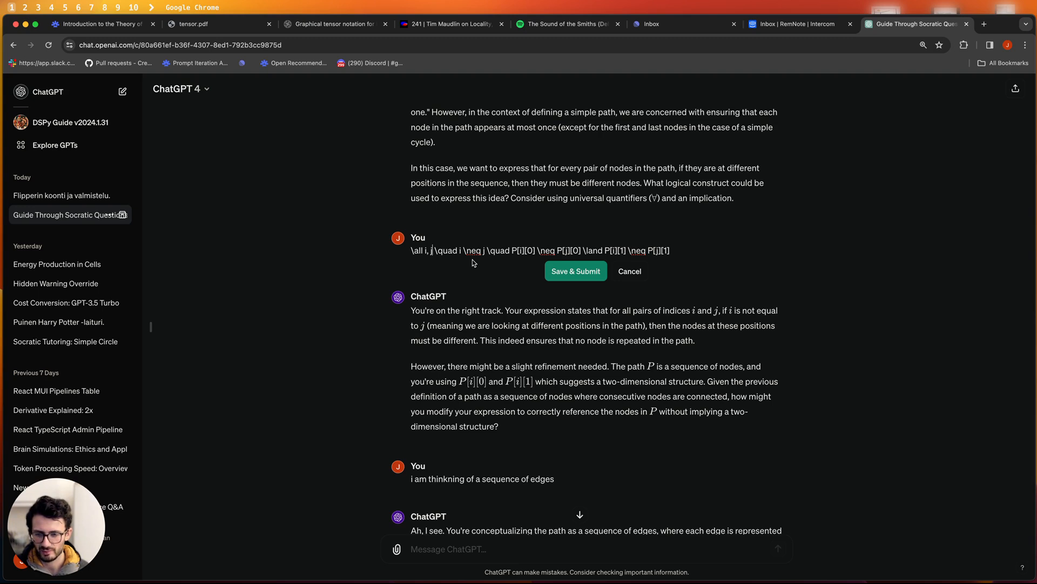
{"action": "key", "text": "super+plus"}
{"action": "key", "text": "super+plus"}
{"action": "left_click", "coordinate": [542, 304]}
{"action": "key", "text": "BackSpace"}
{"action": "key", "text": "BackSpace"}
{"action": "key", "text": "BackSpace"}
{"action": "left_click", "coordinate": [588, 300]}
{"action": "key", "text": "BackSpace"}
{"action": "key", "text": "BackSpace"}
{"action": "key", "text": "BackSpace"}
{"action": "key", "text": "ctrl+k"}
{"action": "left_click", "coordinate": [589, 328]}
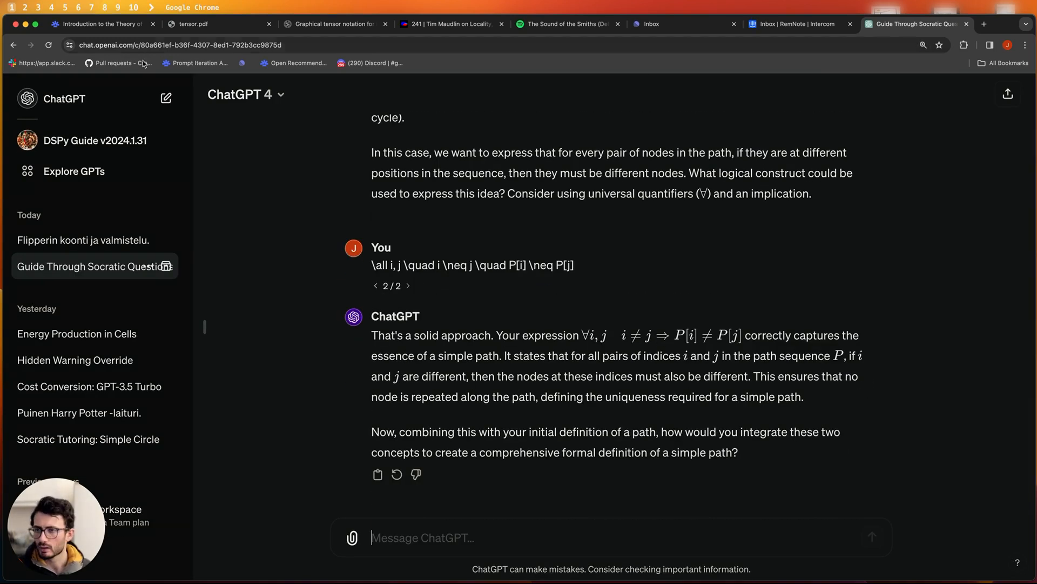
- Add a 'Non-Repeating' bullet below the Simple Path formula in RemNote
{"action": "left_click", "coordinate": [119, 25]}
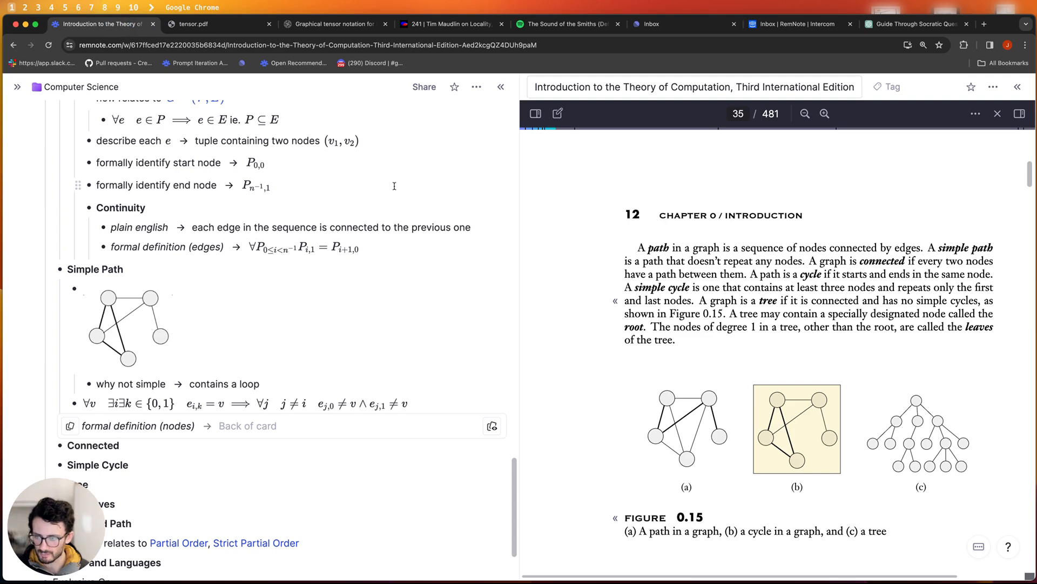
{"action": "scroll", "coordinate": [155, 393], "scroll_direction": "down", "scroll_amount": 1}
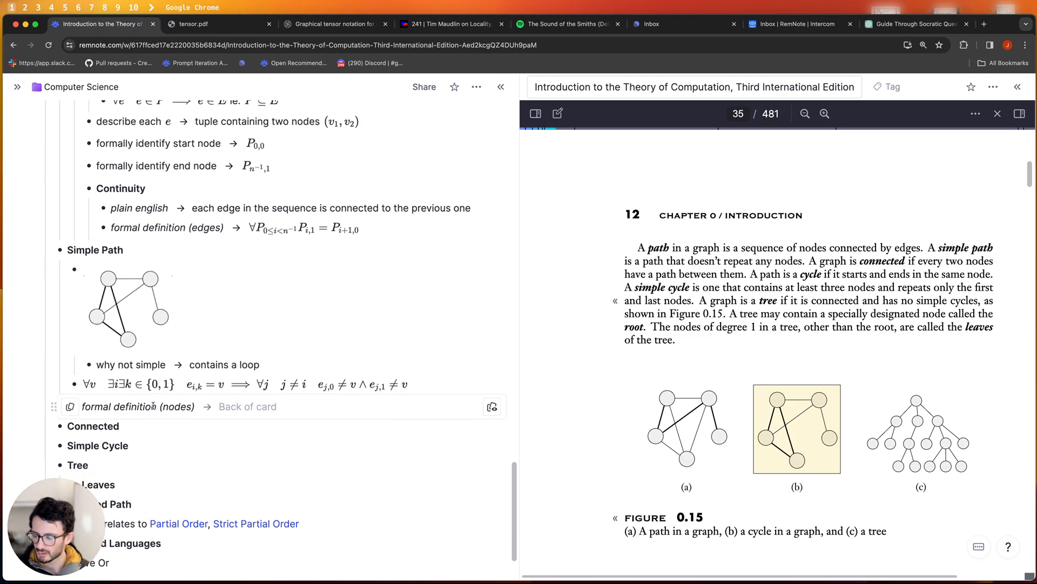
{"action": "left_click", "coordinate": [434, 387]}
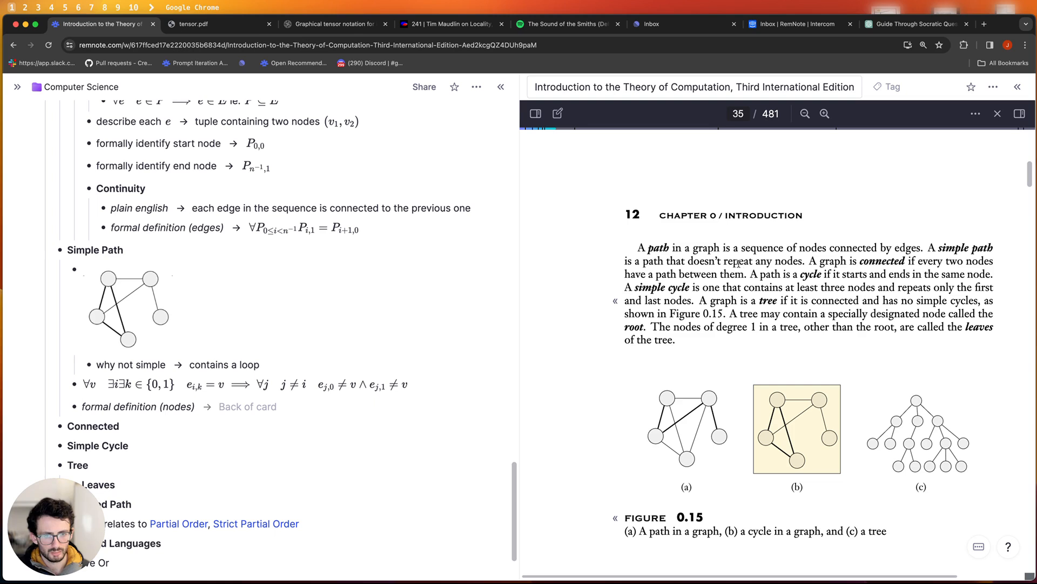
{"action": "key", "text": "Return"}
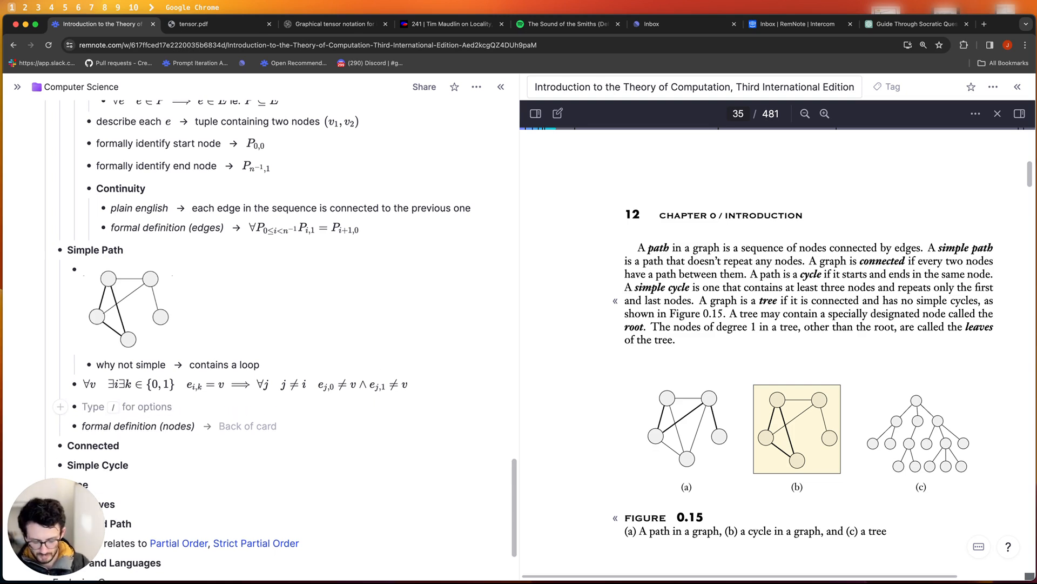
{"action": "type", "text": "No"}
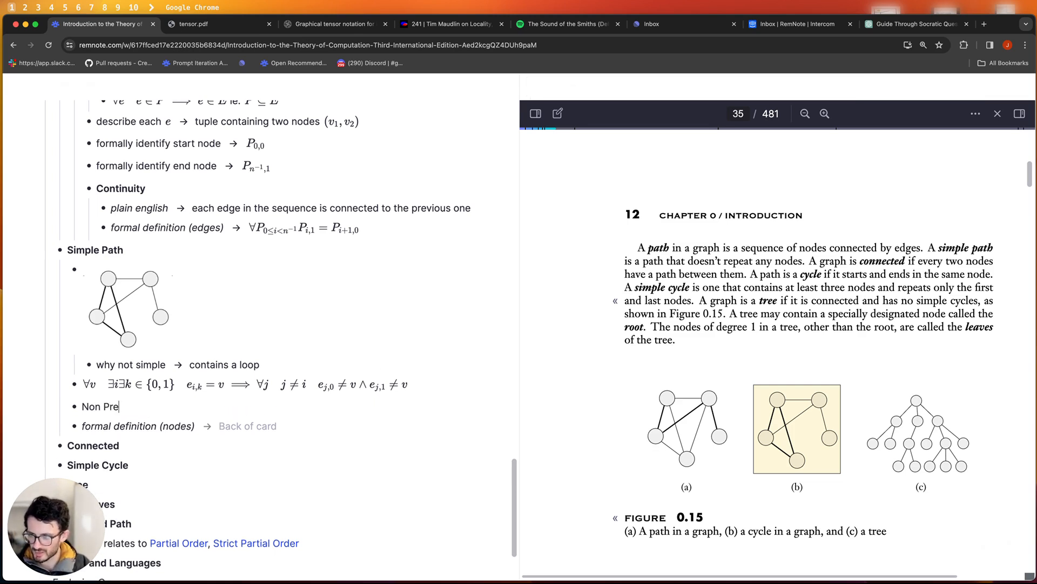
{"action": "type", "text": "n Pro-perty"}
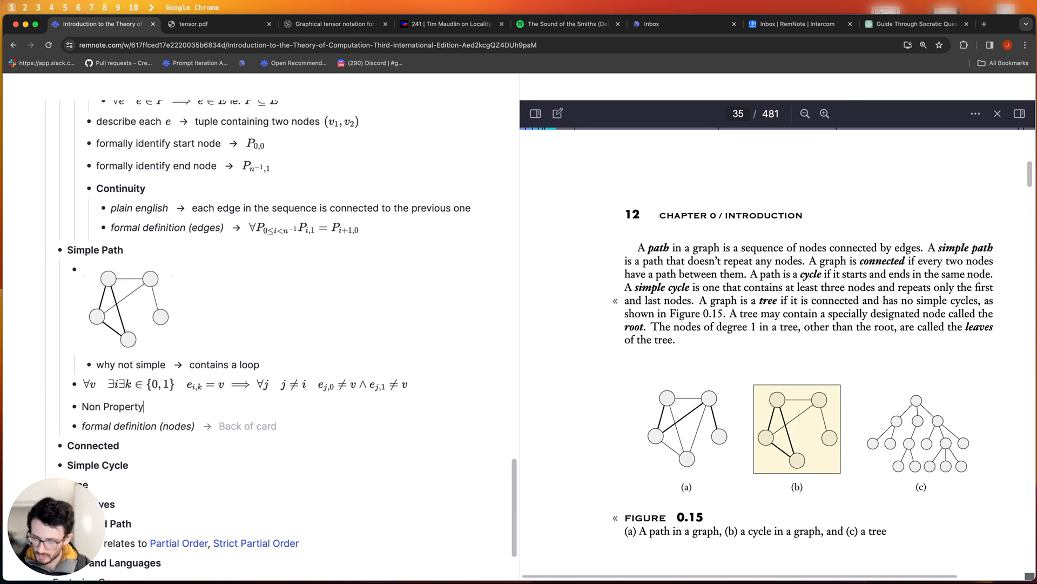
{"action": "key", "text": "BackSpace"}
{"action": "key", "text": "BackSpace"}
{"action": "key", "text": "BackSpace"}
{"action": "key", "text": "BackSpace"}
{"action": "key", "text": "BackSpace"}
{"action": "key", "text": "BackSpace"}
{"action": "type", "text": "Reap"}
{"action": "key", "text": "BackSpace"}
{"action": "key", "text": "BackSpace"}
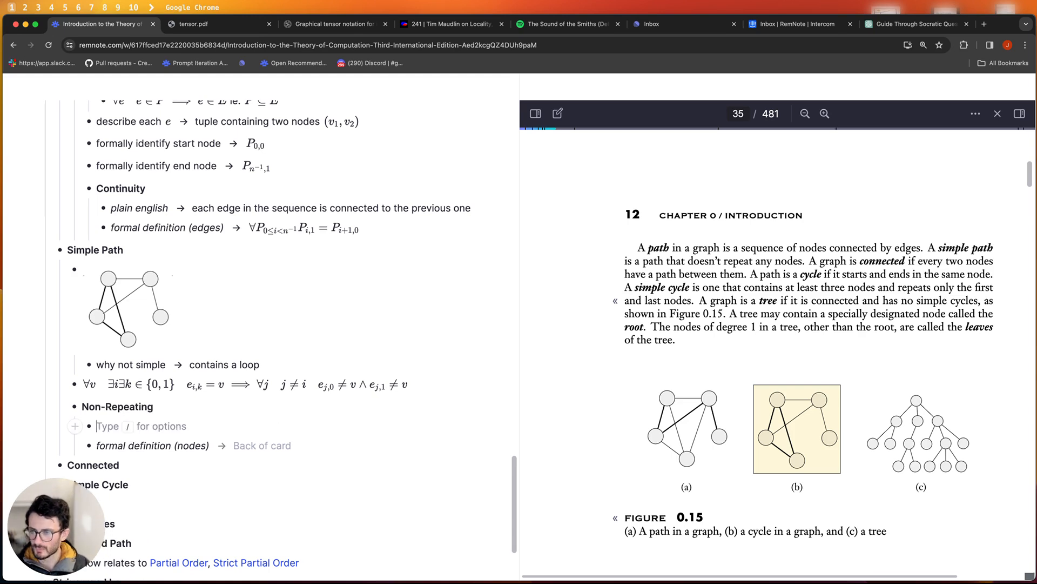
{"action": "key", "text": "BackSpace"}
- Fill the nodes card's back with the LaTeX ∀i, j i ≠ j ⟹ P_i ≠ P_j
{"action": "left_click", "coordinate": [258, 427]}
{"action": "type", "text": "$$\\all "}
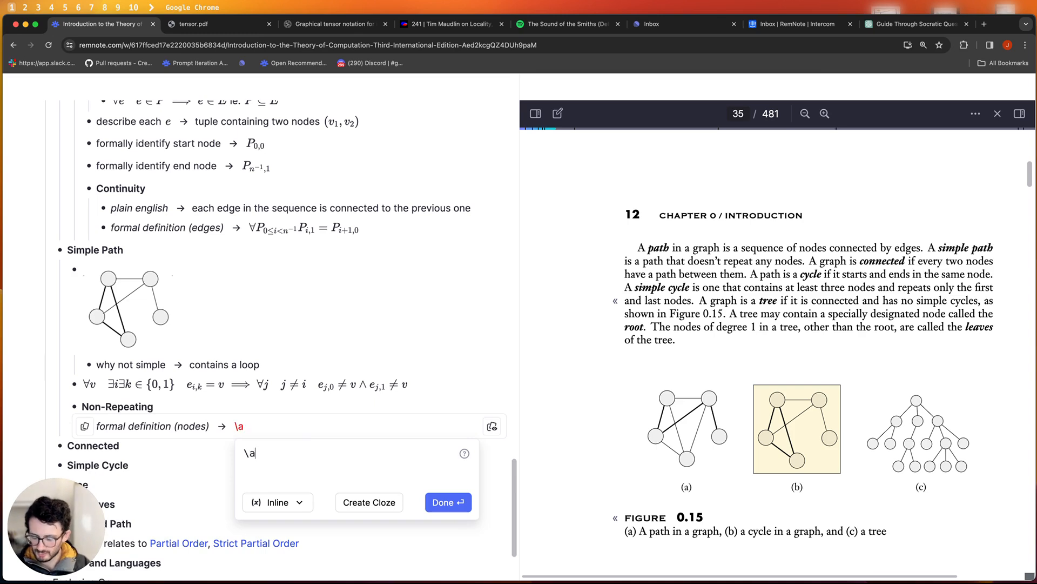
{"action": "type", "text": "i, j"}
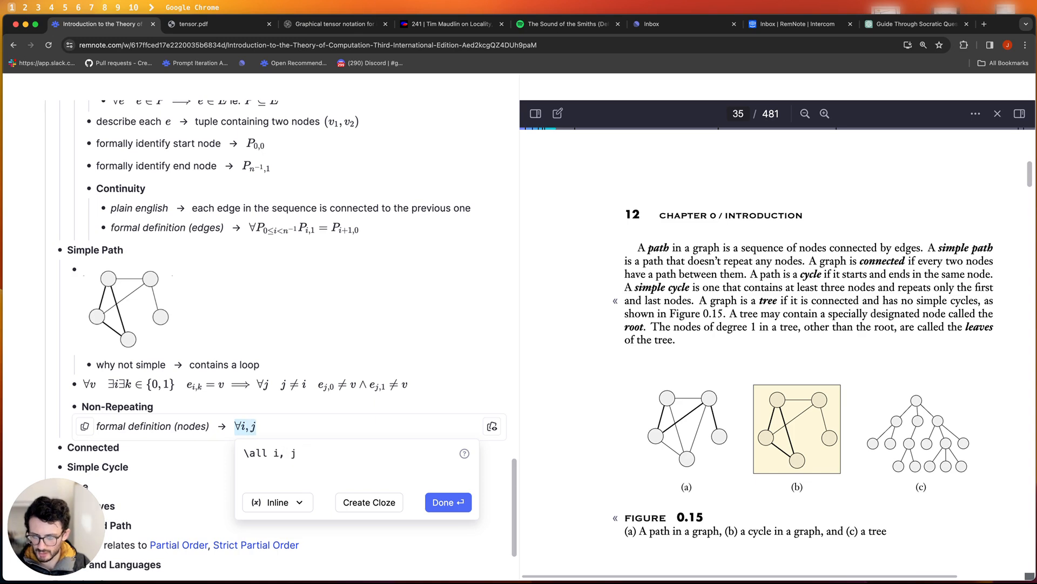
{"action": "type", "text": "\\quad i "}
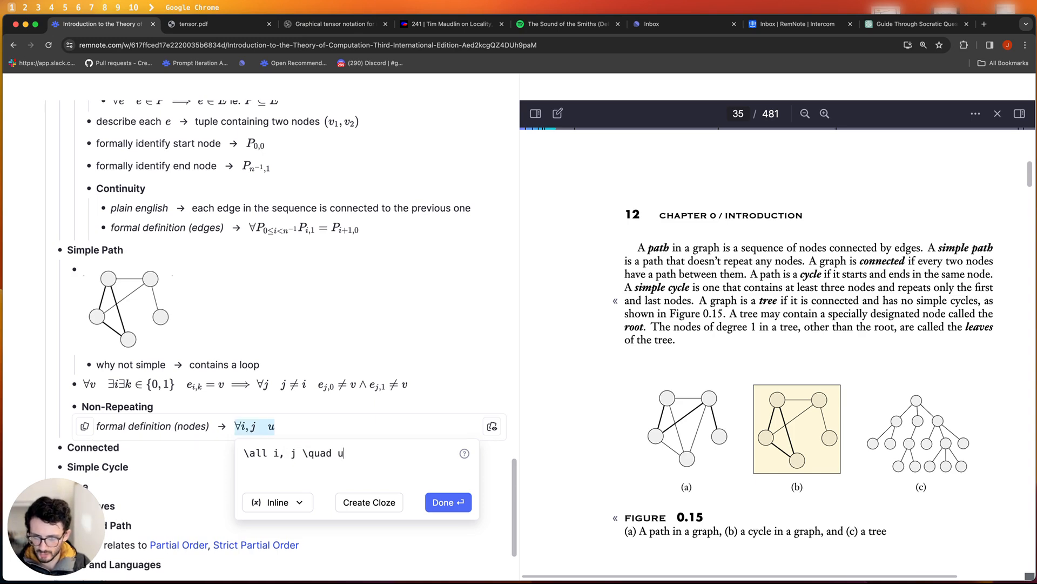
{"action": "type", "text": "\\neq\\"}
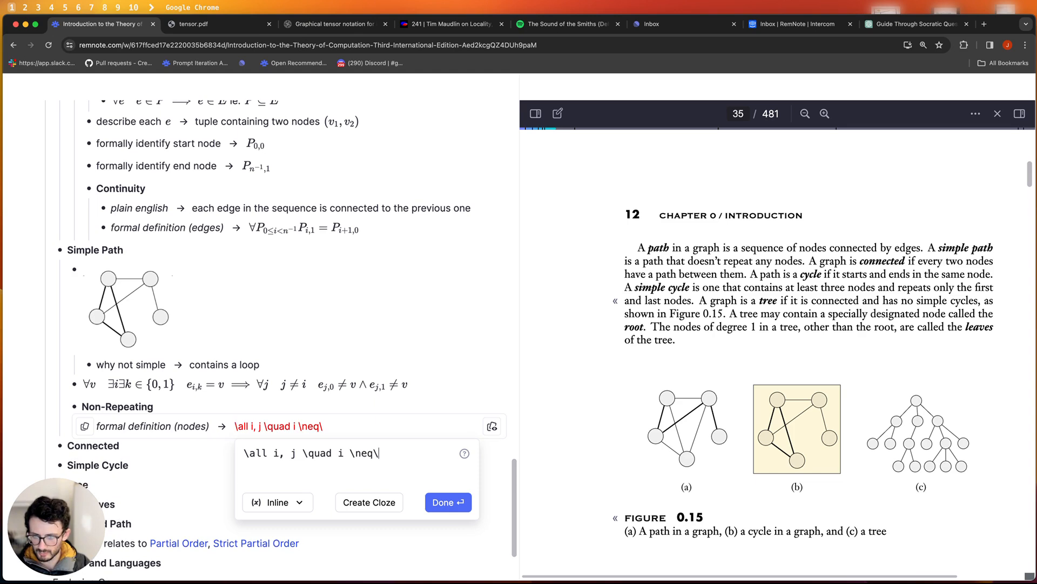
{"action": "key", "text": "BackSpace"}
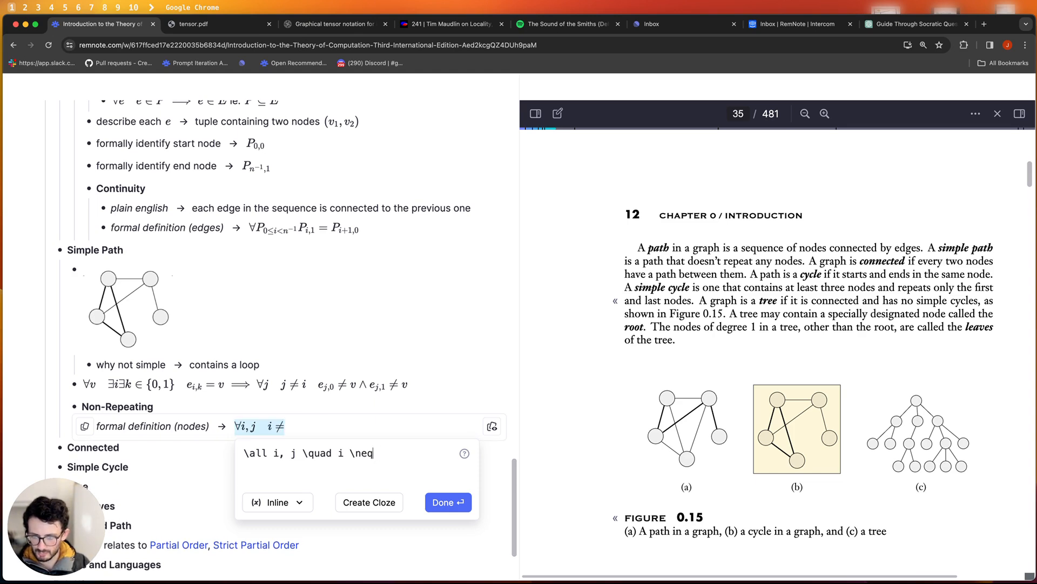
{"action": "type", "text": "j"}
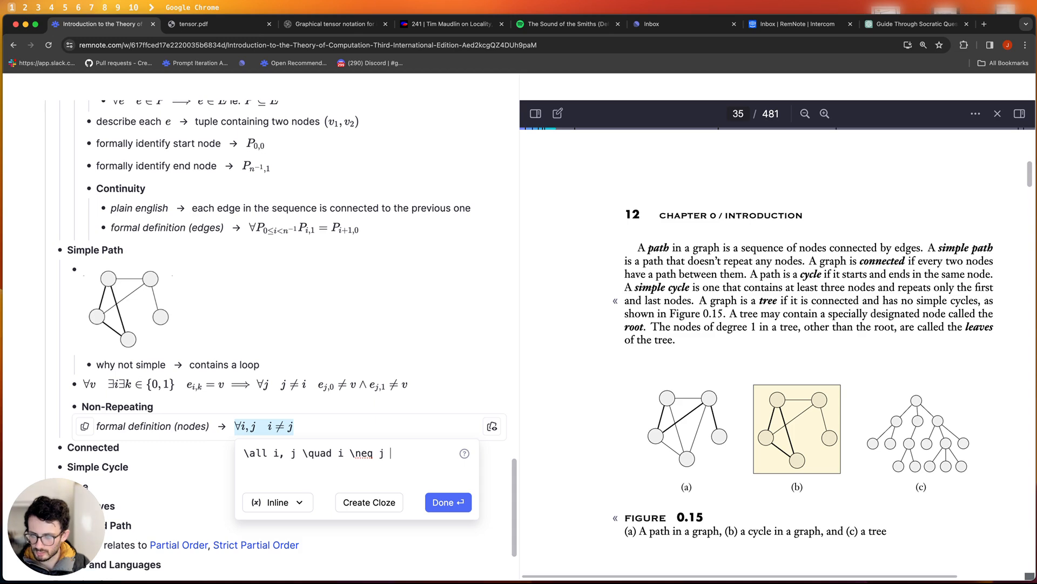
{"action": "type", "text": " \\imp "}
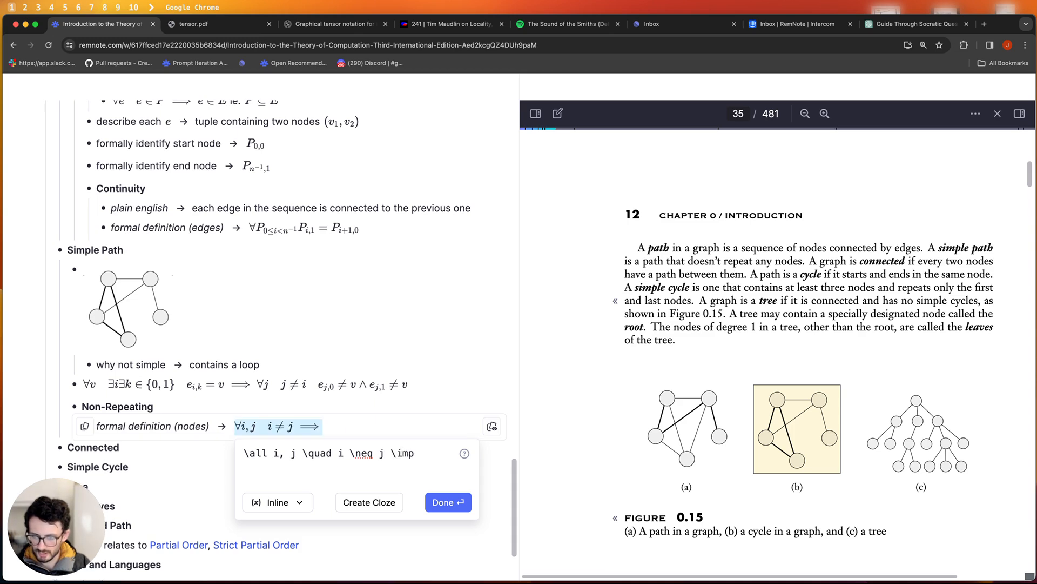
{"action": "type", "text": "P_i"}
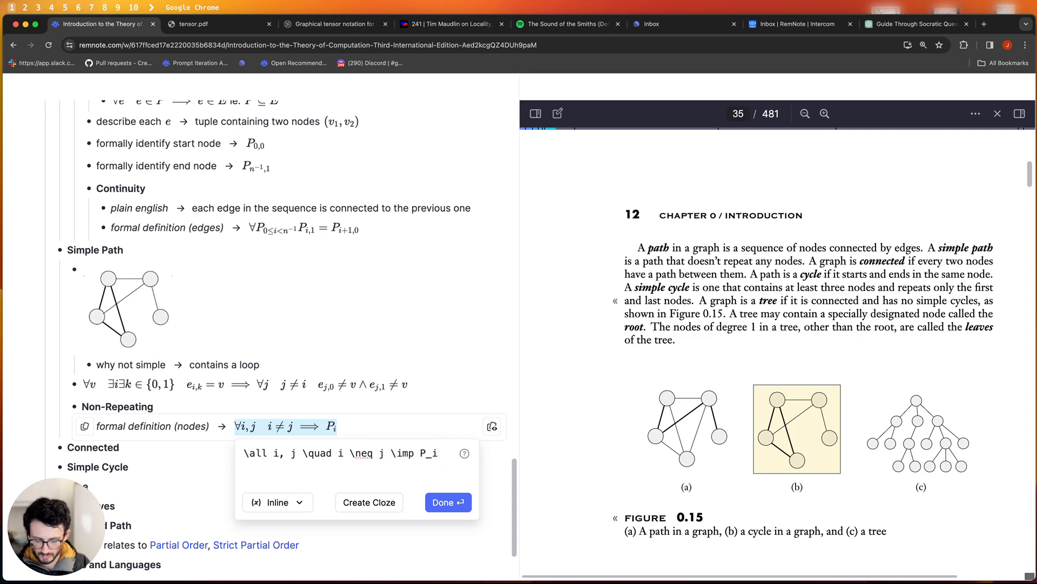
{"action": "type", "text": "  eq P_j"}
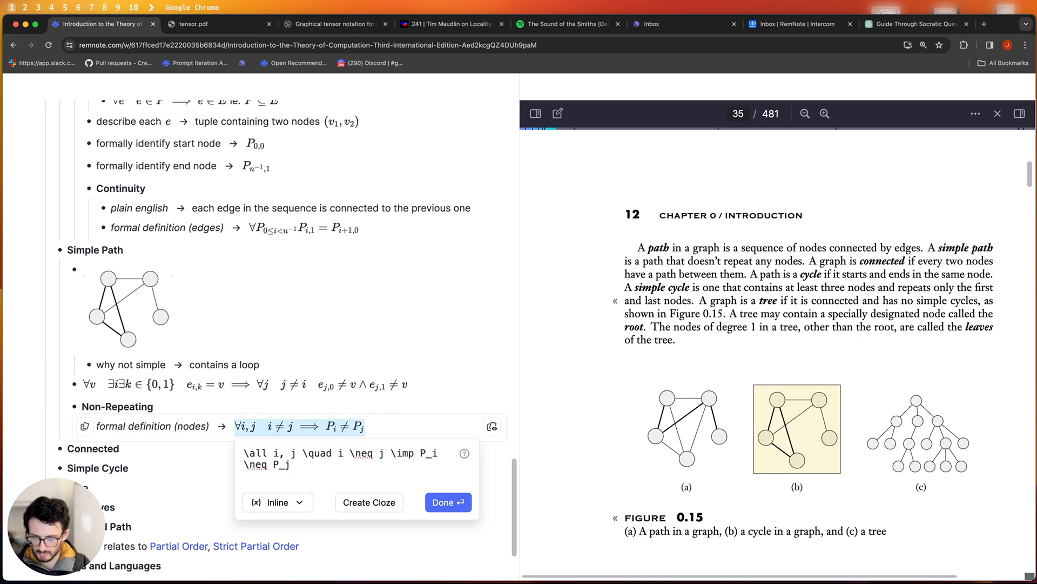
{"action": "key", "text": "Return"}
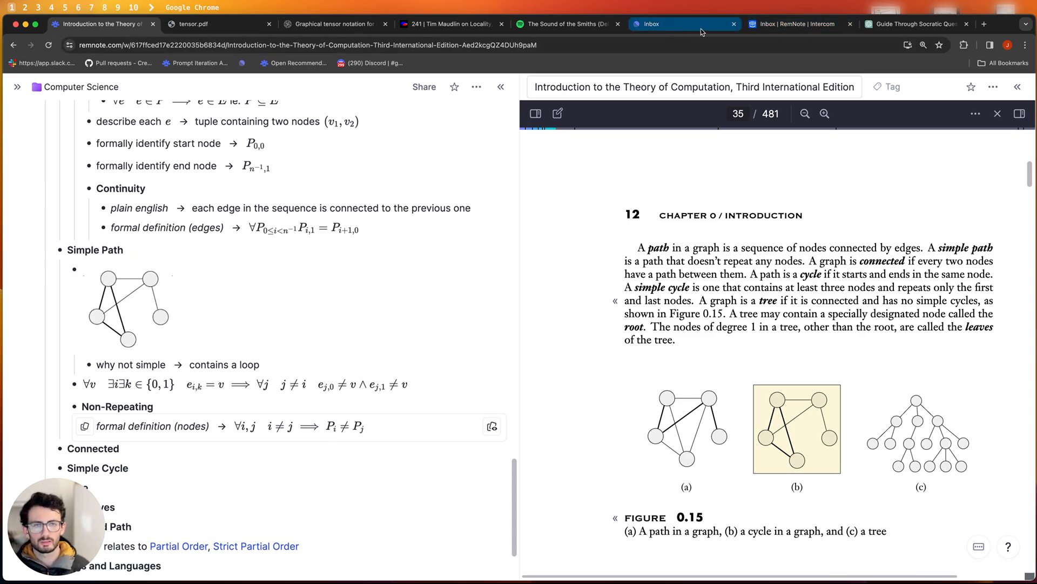
- Send ChatGPT 'so now do I need to express this definition in terms of edges instead of nodes?'
{"action": "left_click", "coordinate": [878, 28]}
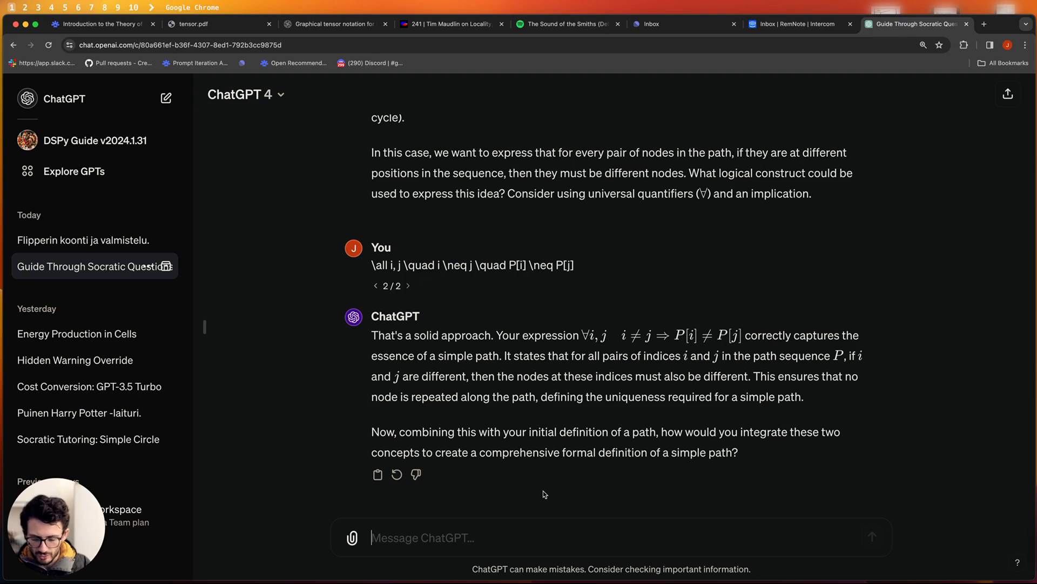
{"action": "type", "text": "so now do I need to"}
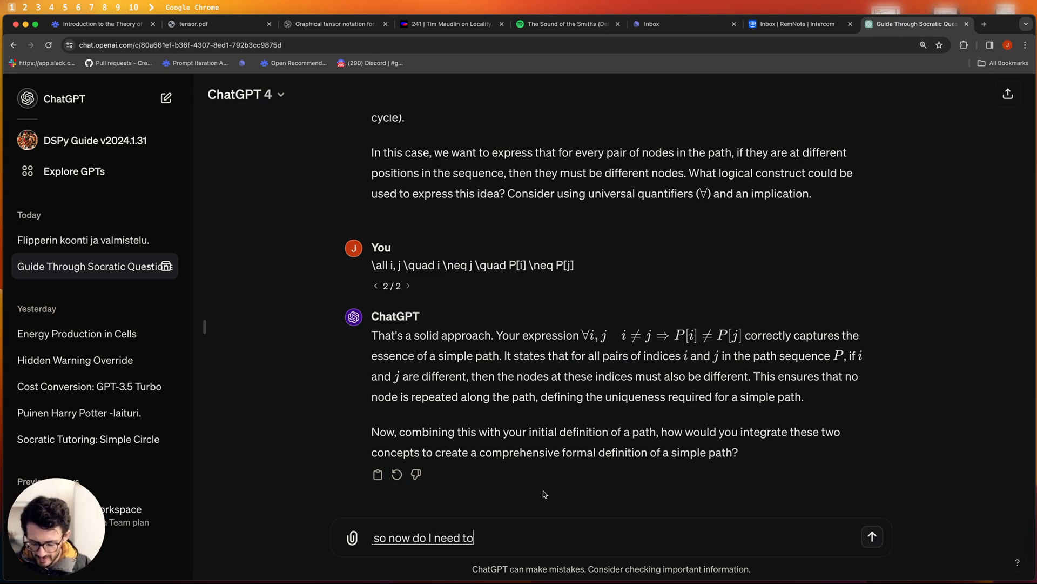
{"action": "type", "text": " express"}
{"action": "type", "text": " this definition in terms"}
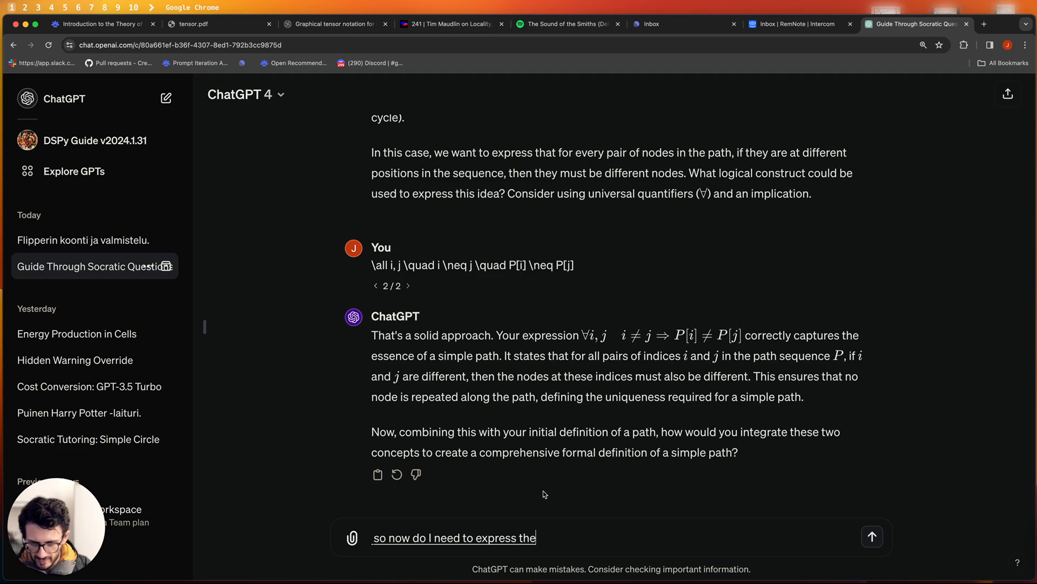
{"action": "type", "text": " of edges instead of"}
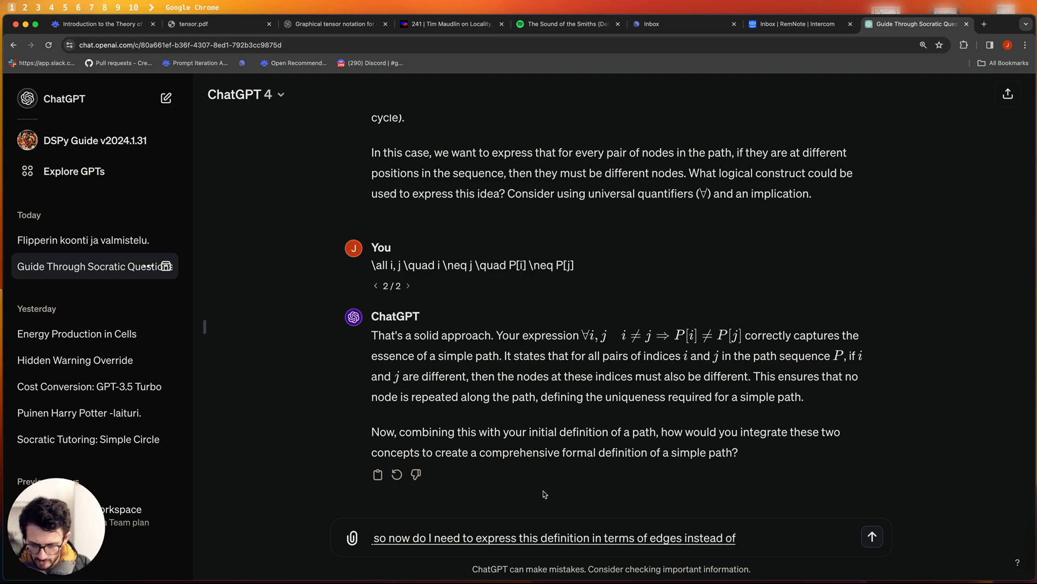
{"action": "type", "text": " notes"}
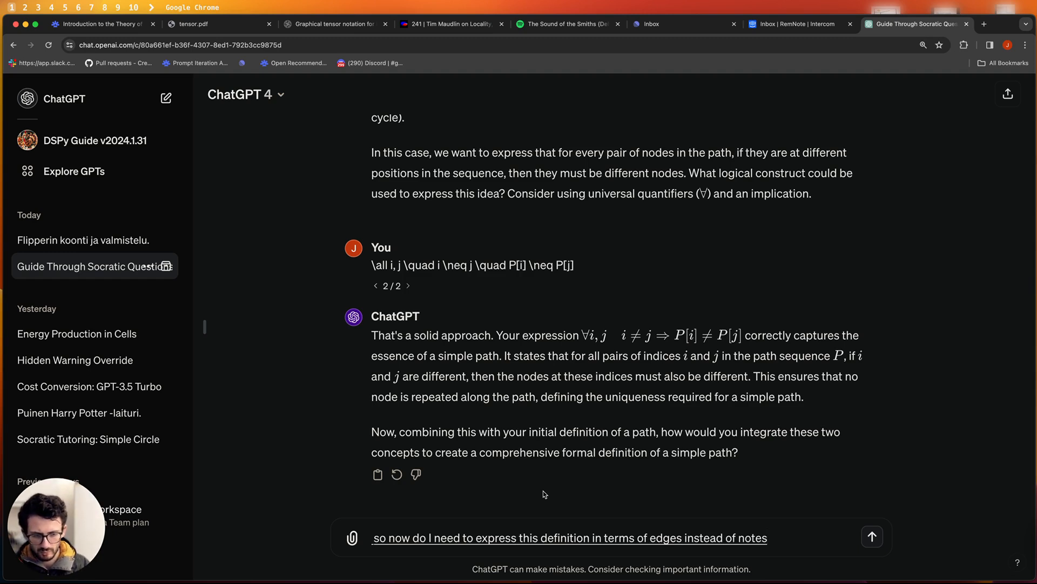
{"action": "double_click", "coordinate": [757, 538]}
{"action": "type", "text": "nodes?"}
{"action": "key", "text": "Return"}
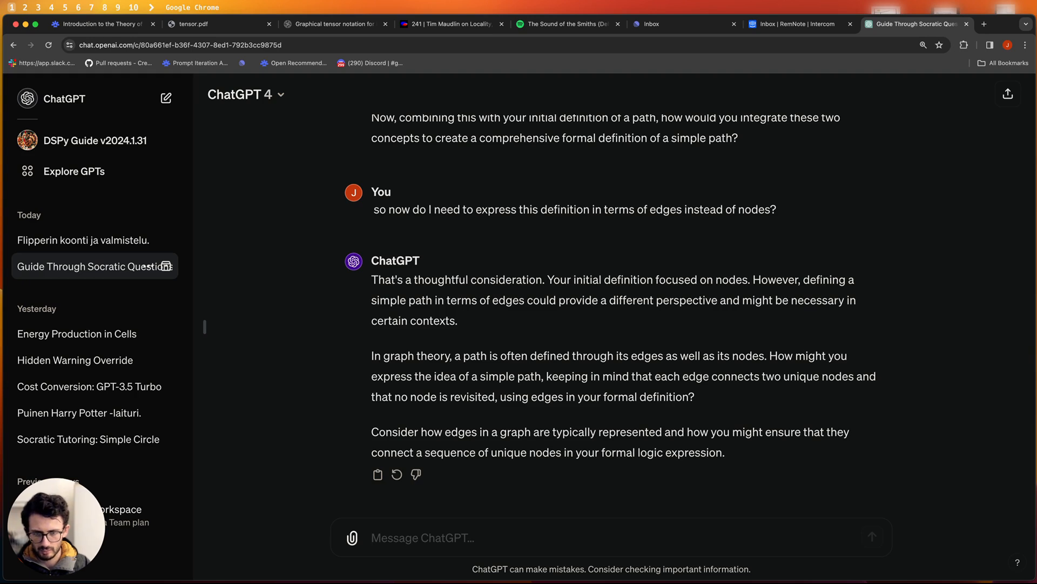
- Edit the question to start with 'to do that', drop 'how', and resubmit it
{"action": "scroll", "coordinate": [780, 502], "scroll_direction": "up", "scroll_amount": 3}
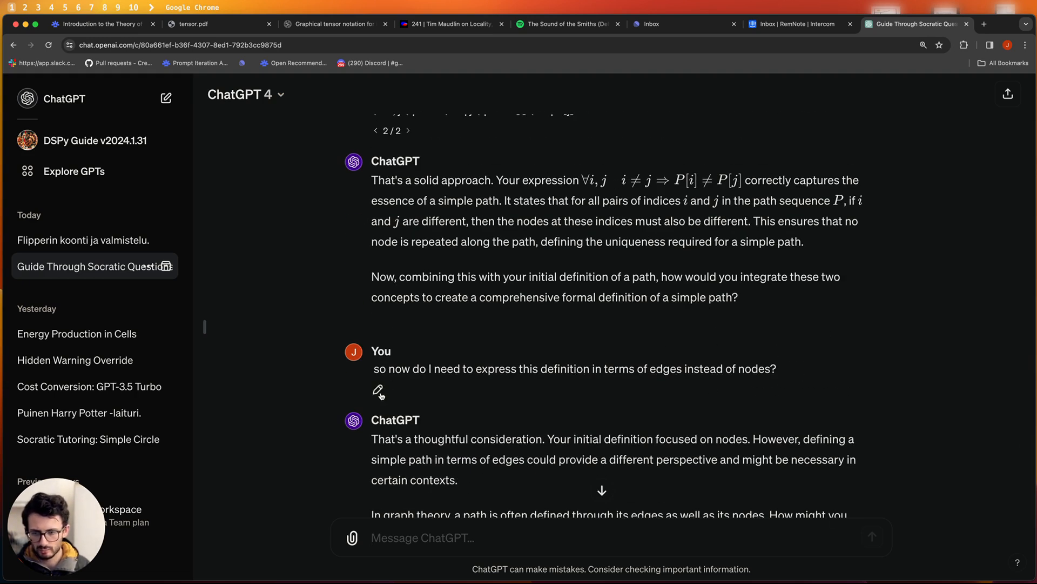
{"action": "left_click", "coordinate": [379, 390]}
{"action": "double_click", "coordinate": [378, 369]}
{"action": "type", "text": "to do that"}
{"action": "key", "text": "alt+shift+Right"}
{"action": "key", "text": "BackSpace"}
{"action": "left_click", "coordinate": [596, 396]}
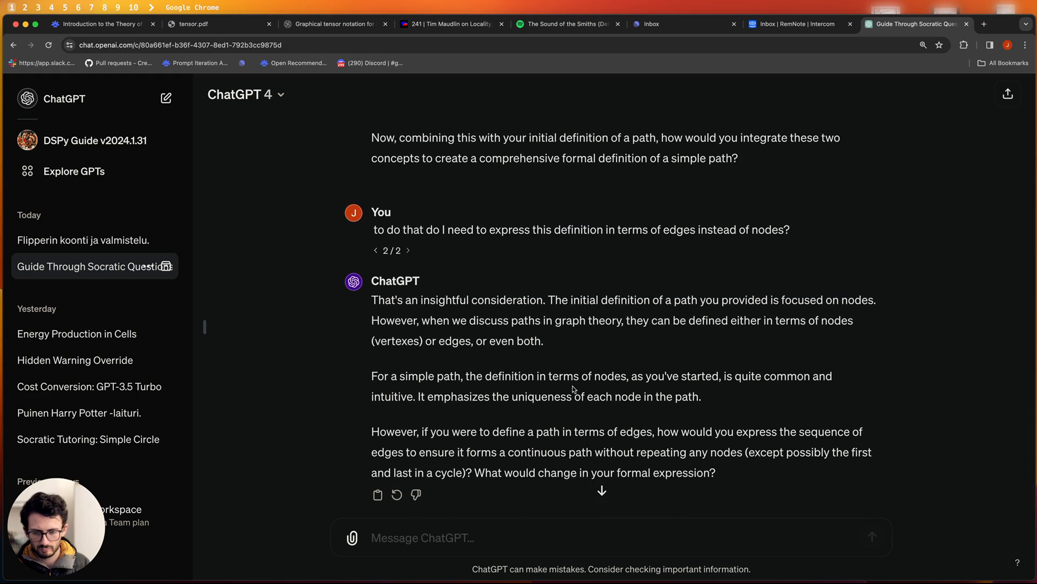
- Read the regenerated simple path reply and its closing question, then go back to RemNote
{"action": "triple_click", "coordinate": [486, 389]}
{"action": "double_click", "coordinate": [635, 465]}
{"action": "triple_click", "coordinate": [635, 465]}
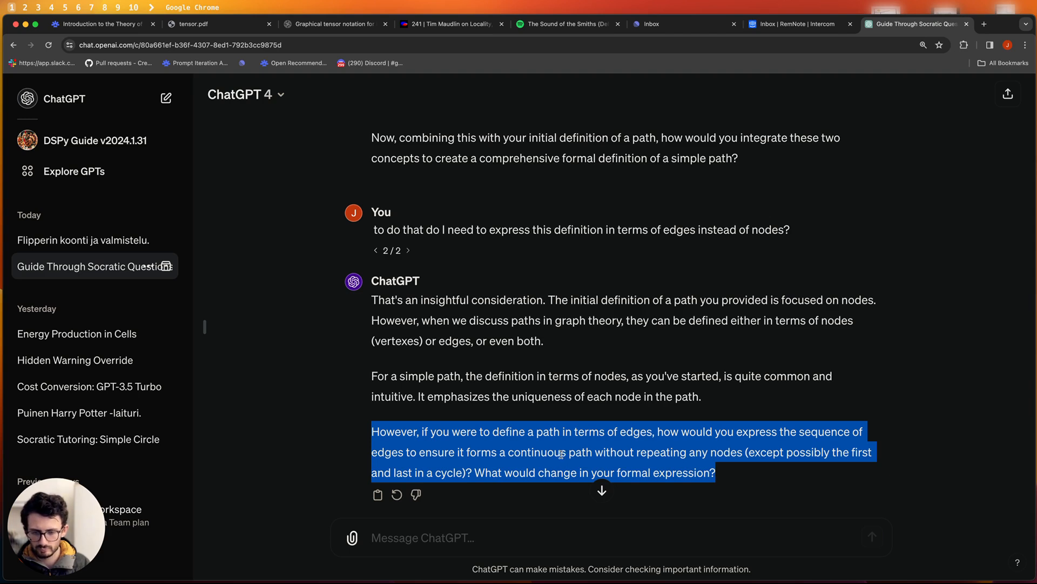
{"action": "scroll", "coordinate": [525, 248], "scroll_direction": "up", "scroll_amount": 10}
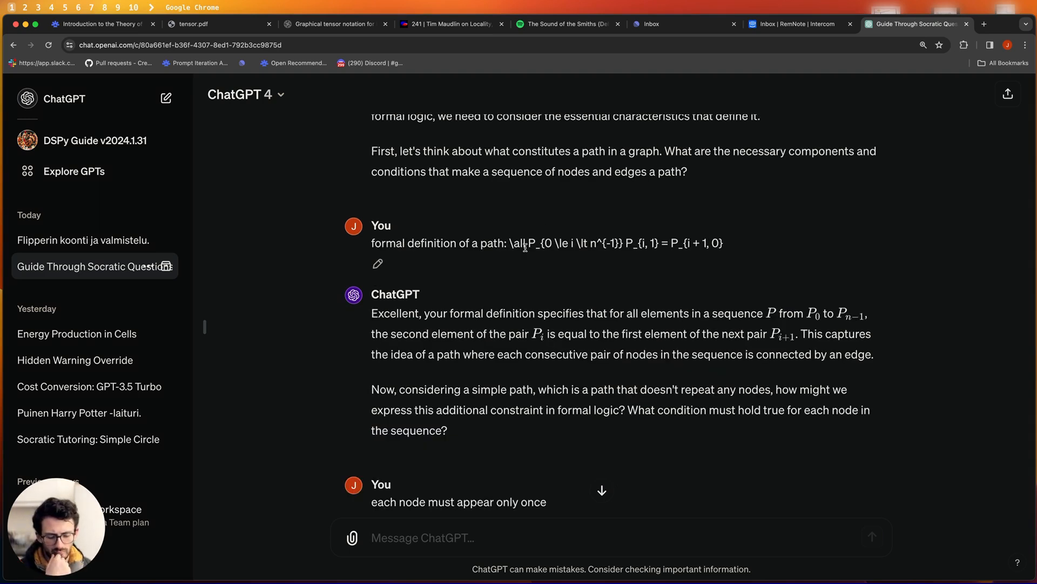
{"action": "left_click", "coordinate": [98, 24]}
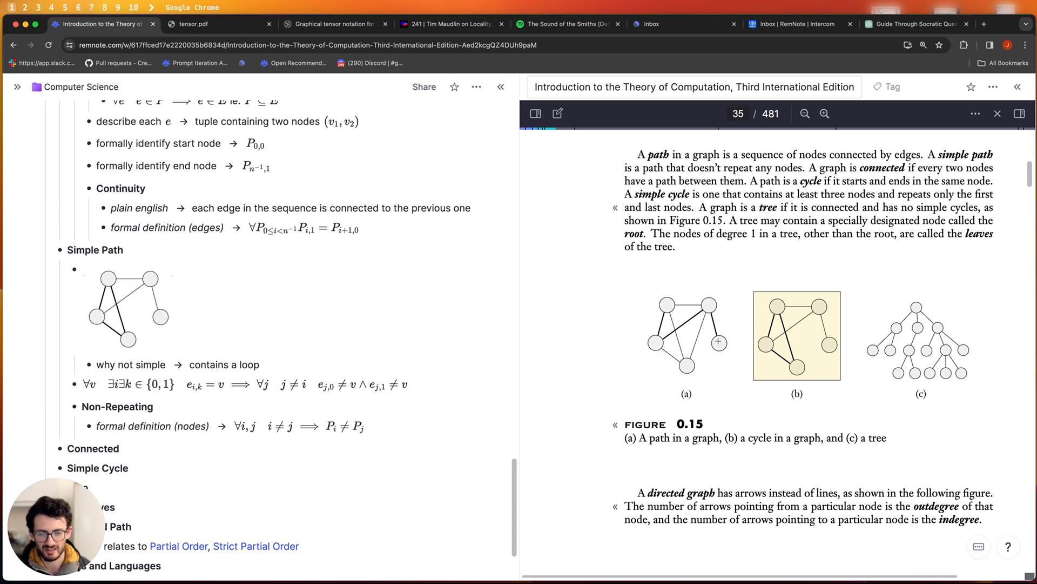
- Go back to the ChatGPT chat at its latest reply and start writing a response
{"action": "left_click", "coordinate": [718, 341]}
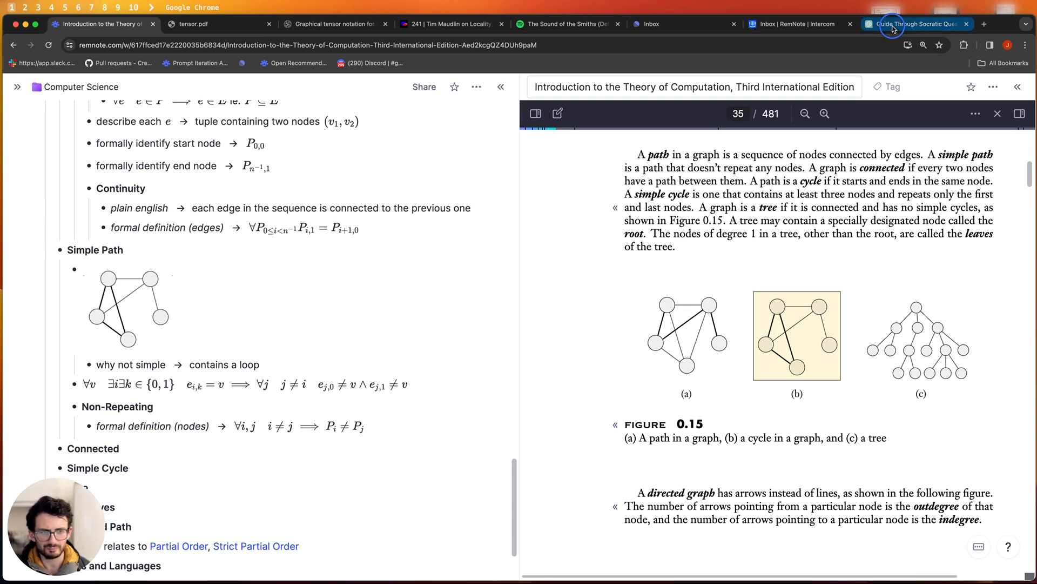
{"action": "left_click", "coordinate": [913, 23]}
{"action": "scroll", "coordinate": [519, 445], "scroll_direction": "down", "scroll_amount": 5}
{"action": "scroll", "coordinate": [519, 444], "scroll_direction": "down", "scroll_amount": 15}
{"action": "left_click", "coordinate": [440, 539]}
- Tell ChatGPT that a node ending one edge can never end another, and review its reply
{"action": "type", "text": "If a nude appears as the"}
{"action": "type", "text": " end of an edge it can never appear as the end of another edge in the sequence"}
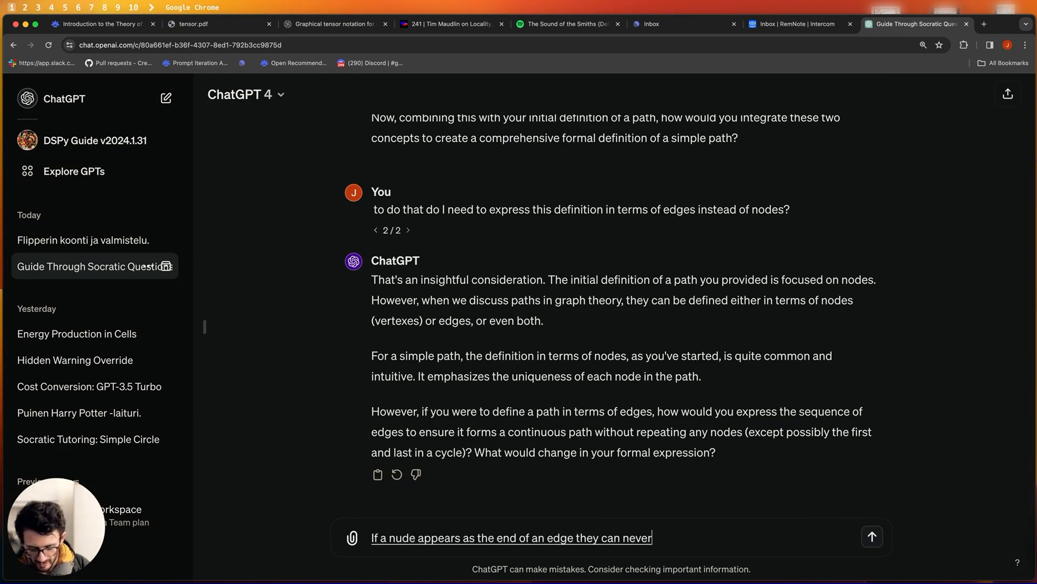
{"action": "type", "text": " (same for nodes at the start of edges)"}
{"action": "key", "text": "Return"}
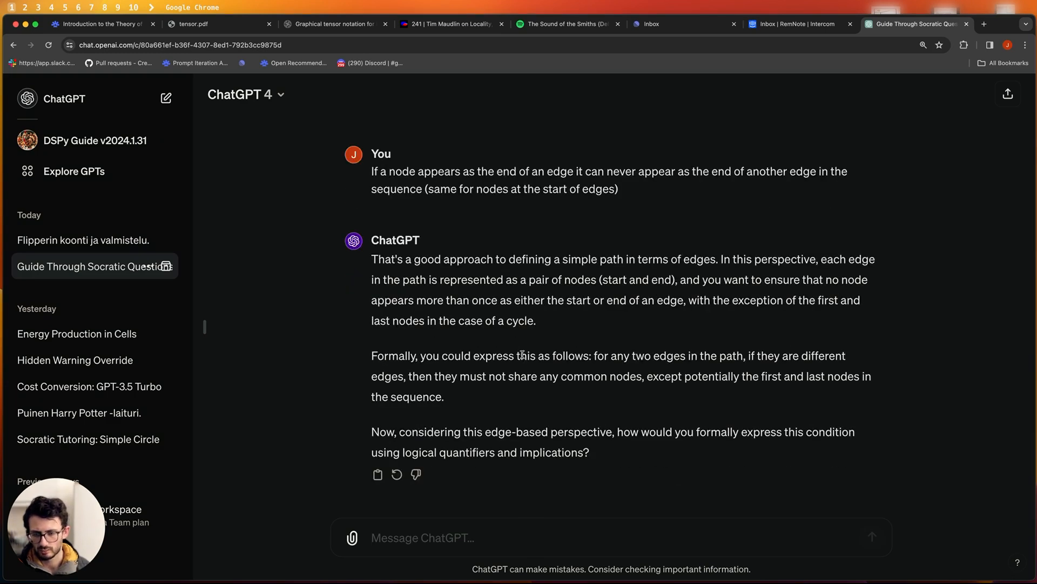
{"action": "left_click_drag", "start_coordinate": [594, 355], "coordinate": [765, 366]}
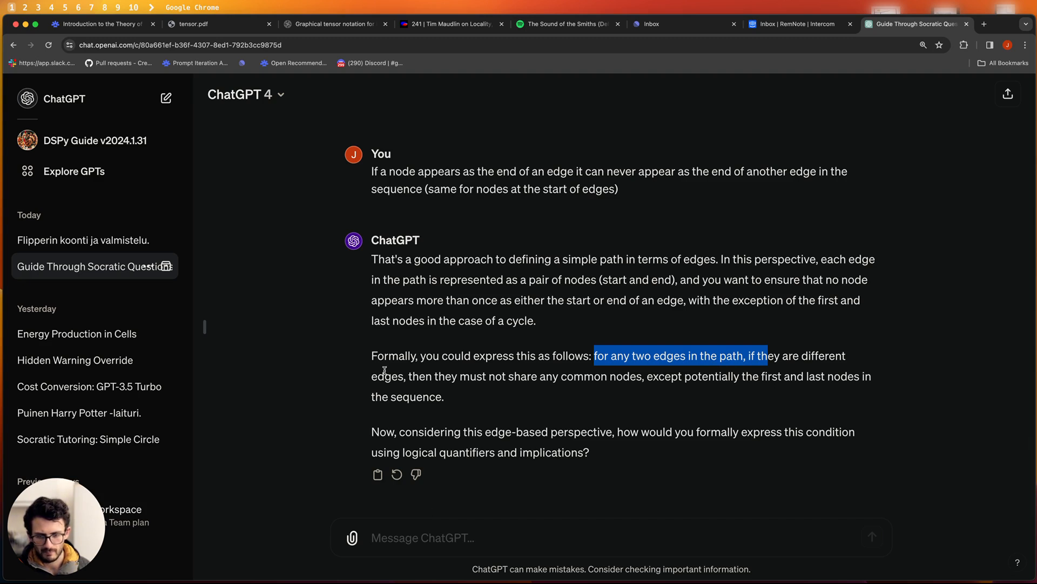
{"action": "left_click", "coordinate": [437, 536]}
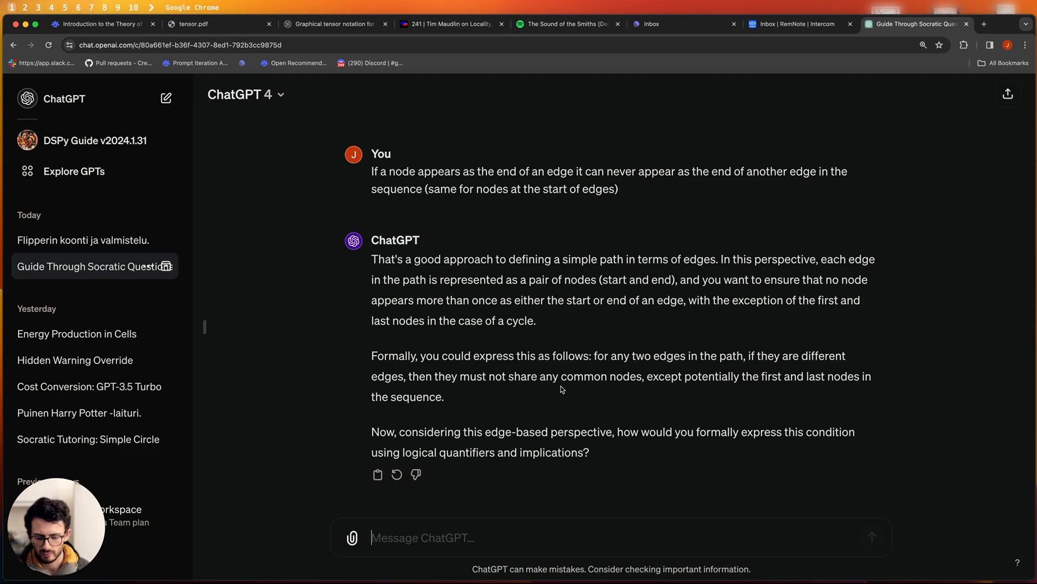
{"action": "left_click", "coordinate": [93, 25]}
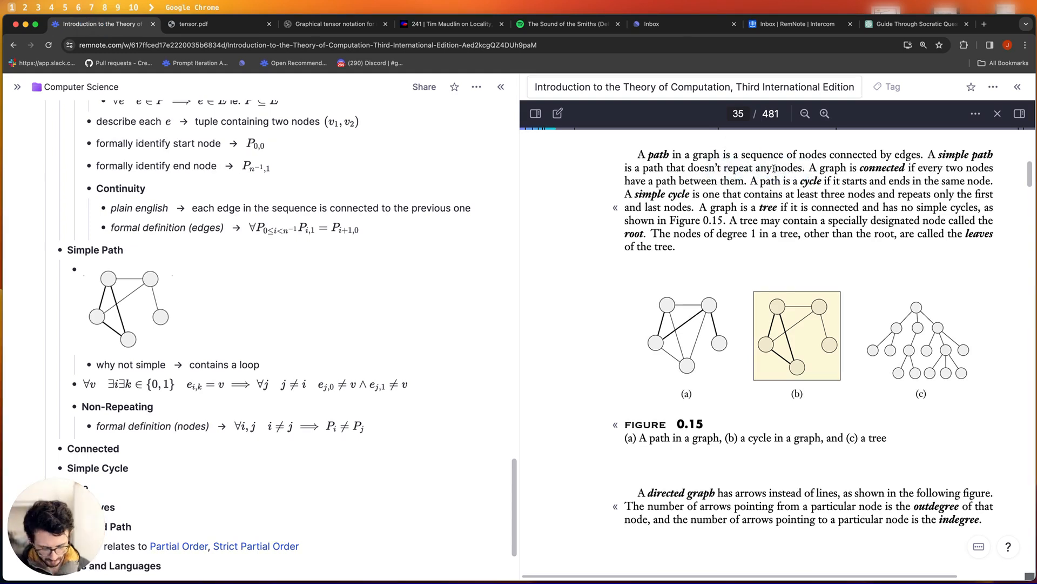
- Add and copy the formula ∀e₁,e₂ e₁≠e₂ ⟹ e₁[0]≠e₂[0], then start asking ChatGPT about simple paths and cycles
{"action": "key", "text": "Return"}
{"action": "type", "text": "$$\\all "}
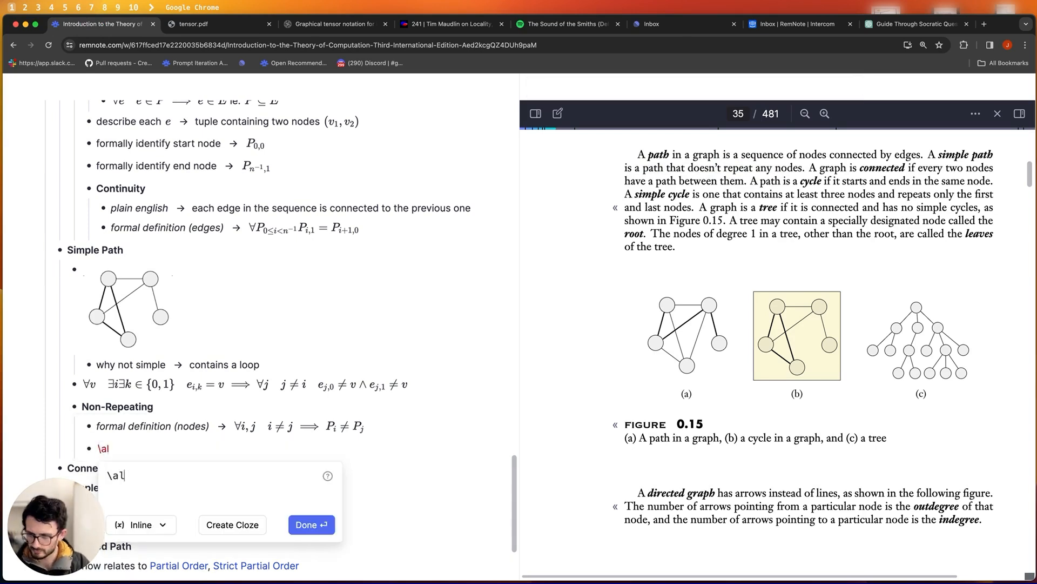
{"action": "type", "text": "e_1, e_2 \\quad e_1 \\neq e_2 \\imp"}
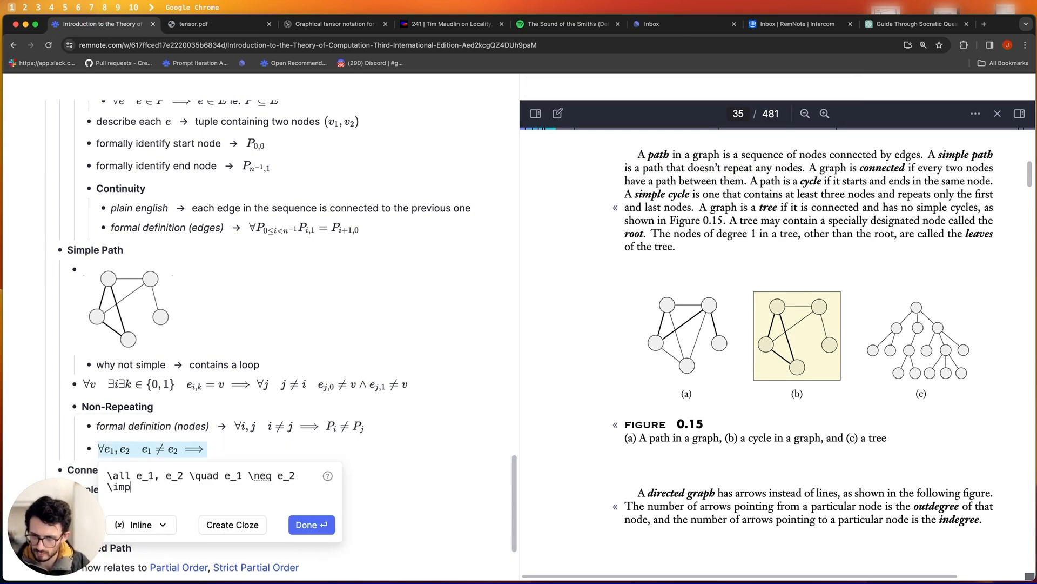
{"action": "type", "text": " e_1[0]  eq e_2[0]"}
{"action": "key", "text": "super+a"}
{"action": "key", "text": "super+9"}
{"action": "type", "text": "A simple"}
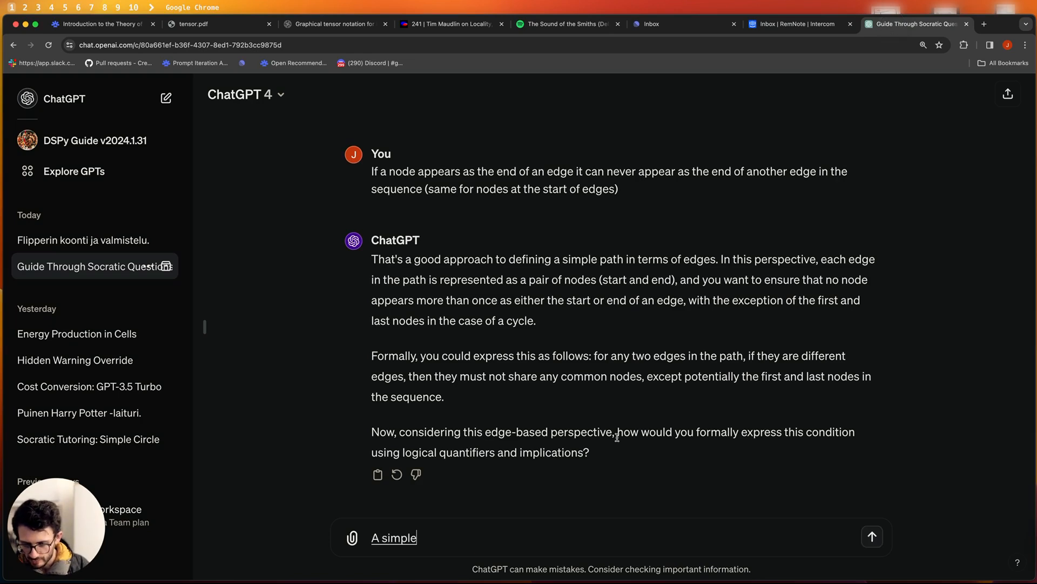
{"action": "type", "text": " past can't be a cycle right"}
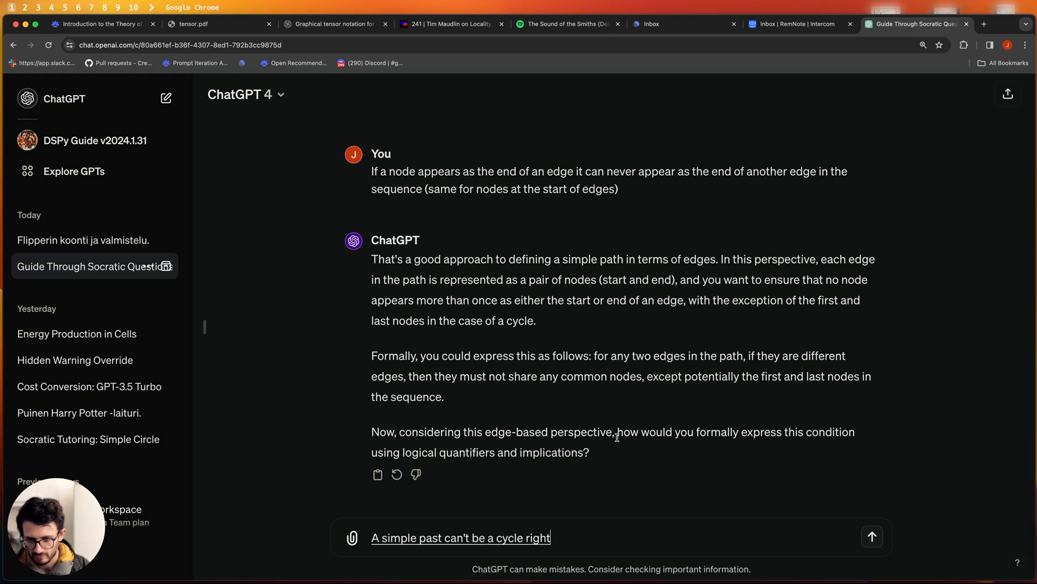
- Ask whether a simple path can be a cycle and how a simple cycle can be a simple path, then paste the formula
{"action": "key", "text": "Return"}
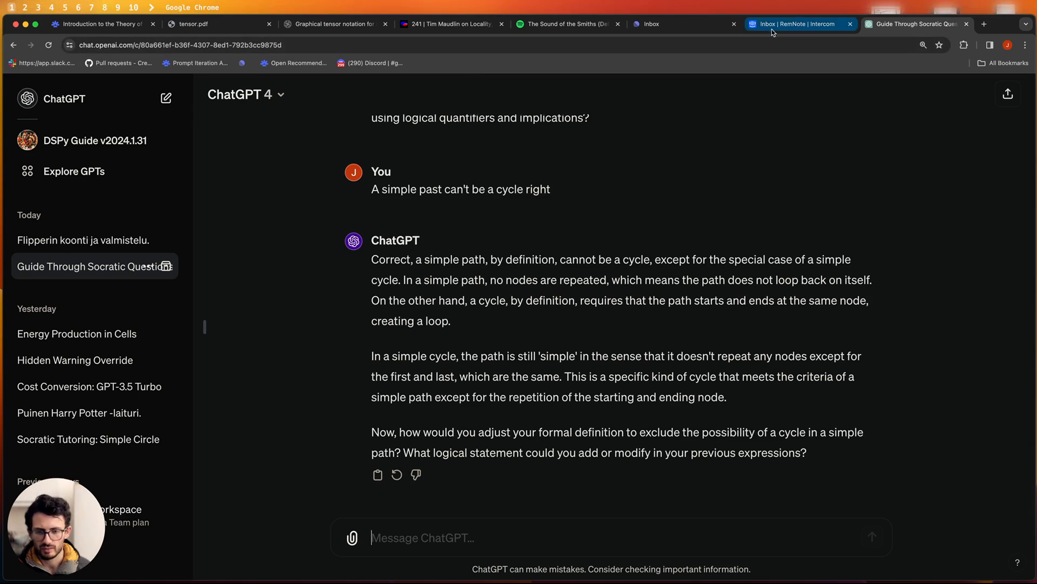
{"action": "type", "text": "How can a simple cycle be"}
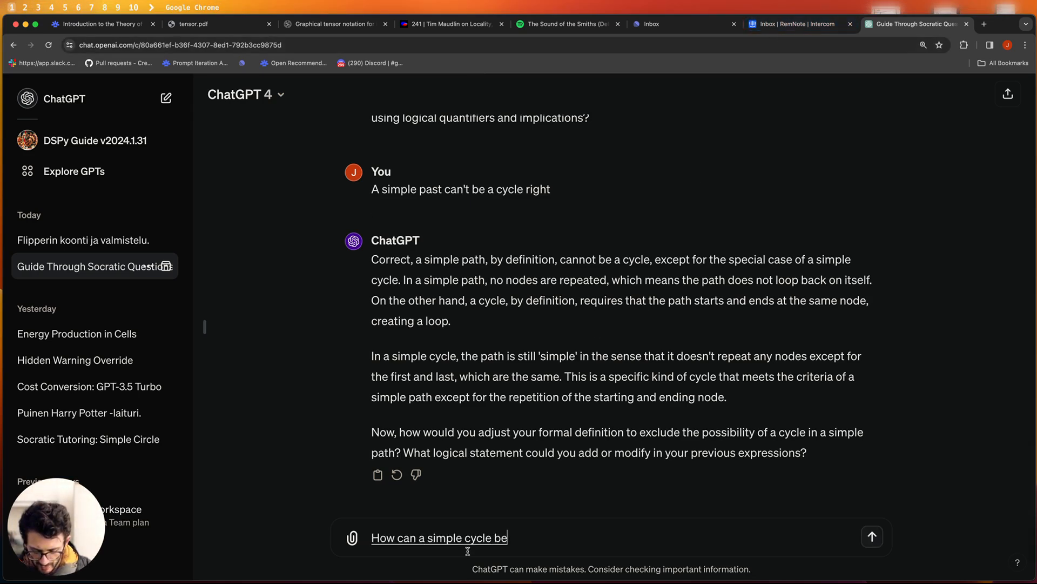
{"action": "type", "text": " a simple past if a simple past doesn't allow"}
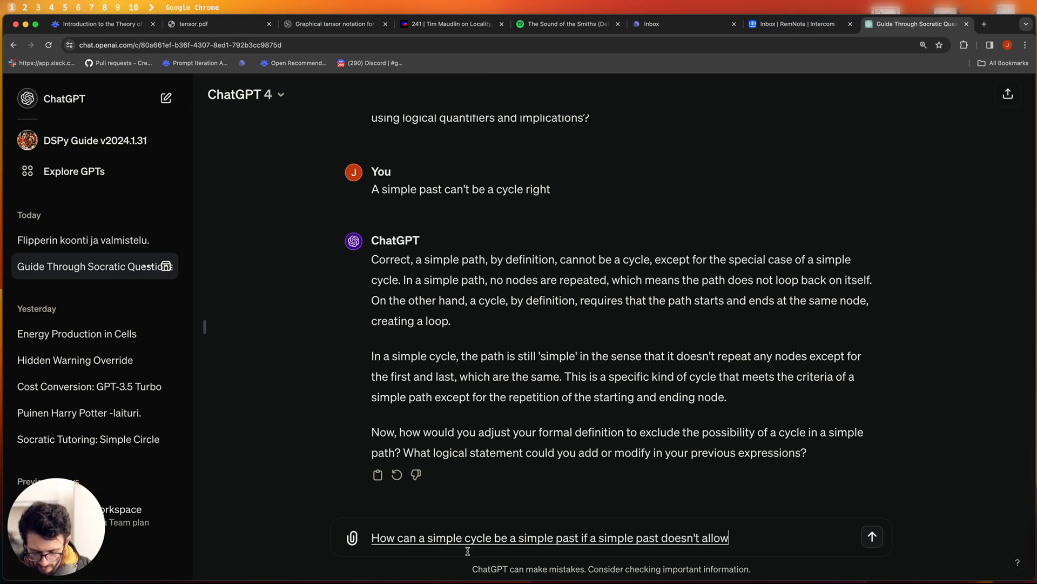
{"action": "type", "text": " cycles"}
{"action": "key", "text": "Return"}
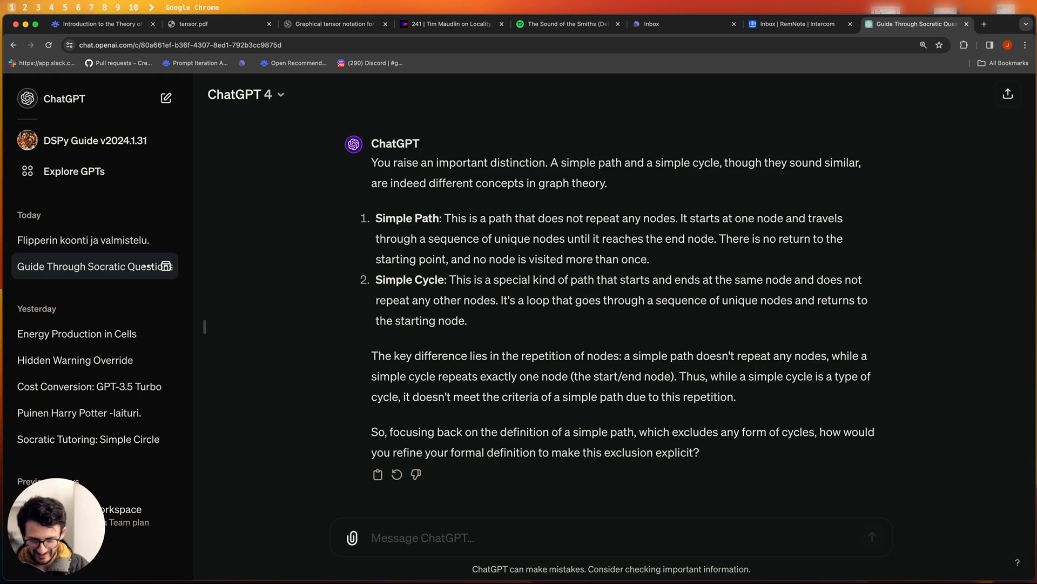
{"action": "type", "text": "\\all e_1, e_2 \\quad e_1 \\neq e_2 \\imp e_1[0] \\neq e_2[0]"}
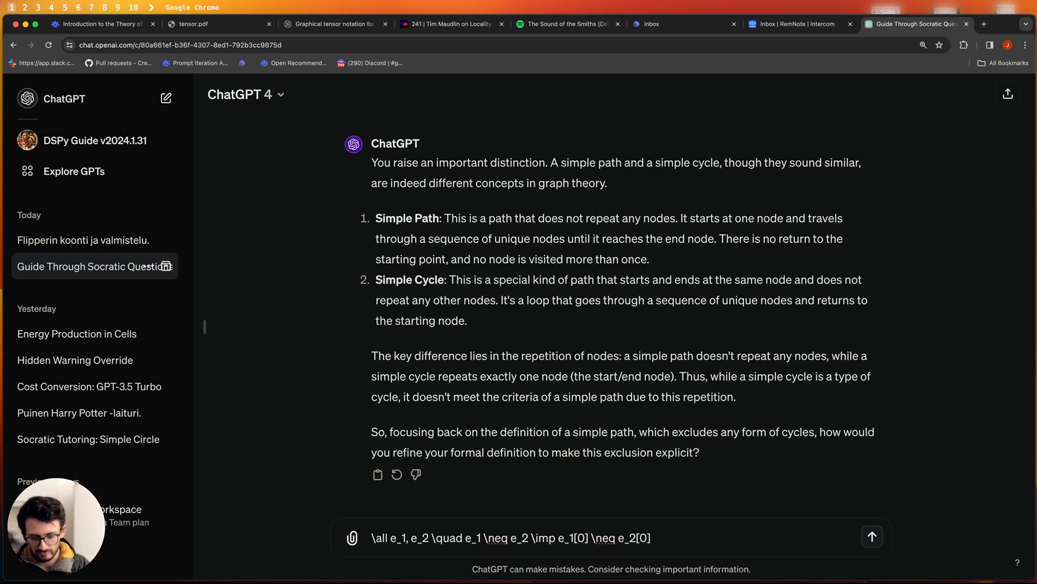
- Extend the pasted formula with ∧ e₁[1]≠e₂[1] and send it to ChatGPT
{"action": "type", "text": "\\land e_"}
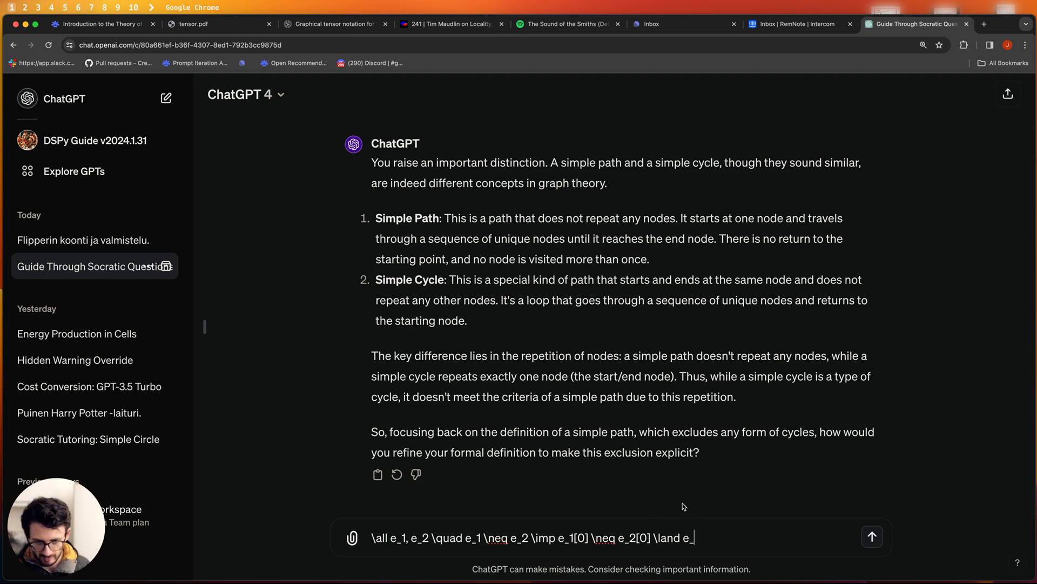
{"action": "left_click_drag", "start_coordinate": [652, 537], "coordinate": [559, 537]}
{"action": "key", "text": "super+c"}
{"action": "left_click", "coordinate": [771, 543]}
{"action": "type", "text": "_"}
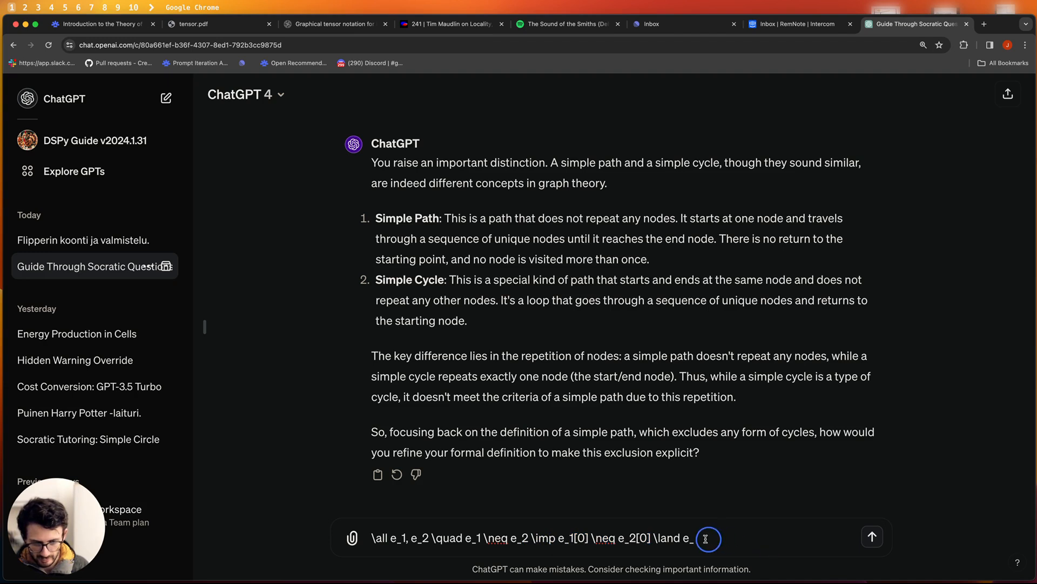
{"action": "key", "text": "super+v"}
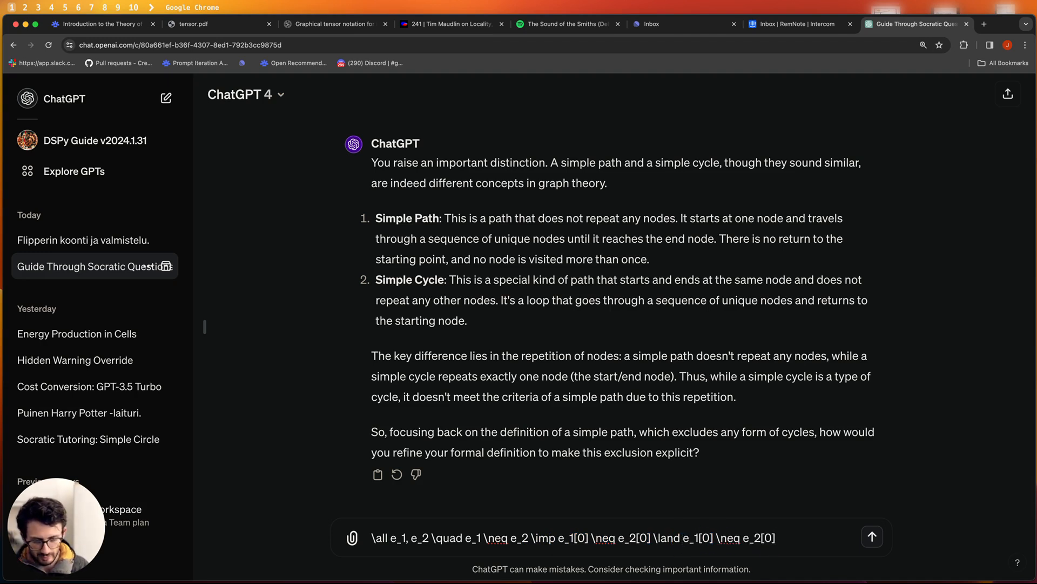
{"action": "left_click", "coordinate": [707, 538]}
{"action": "key", "text": "BackSpace"}
{"action": "type", "text": "1"}
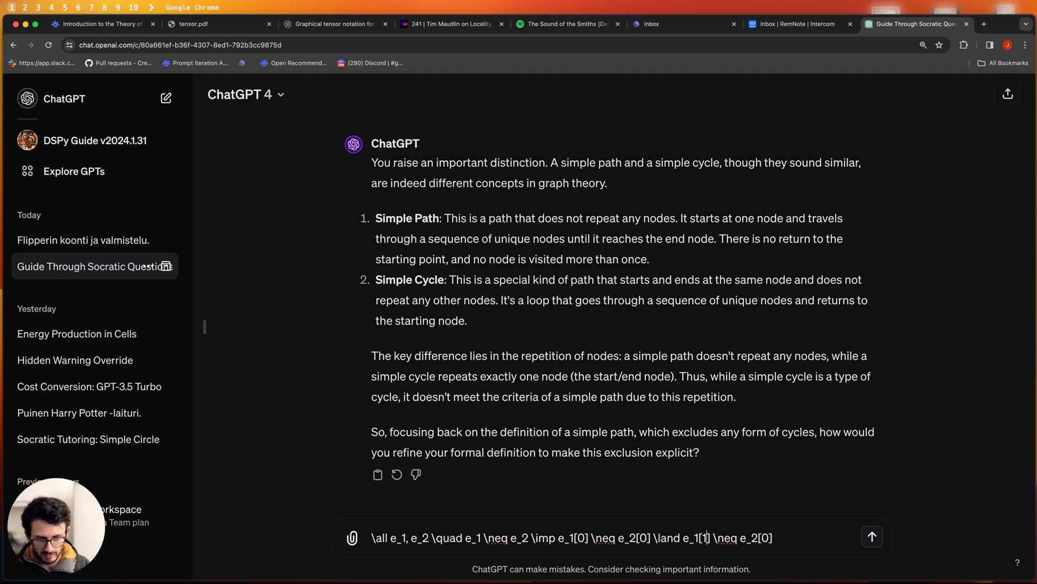
{"action": "key", "text": "Left"}
{"action": "key", "text": "BackSpace"}
{"action": "type", "text": "1"}
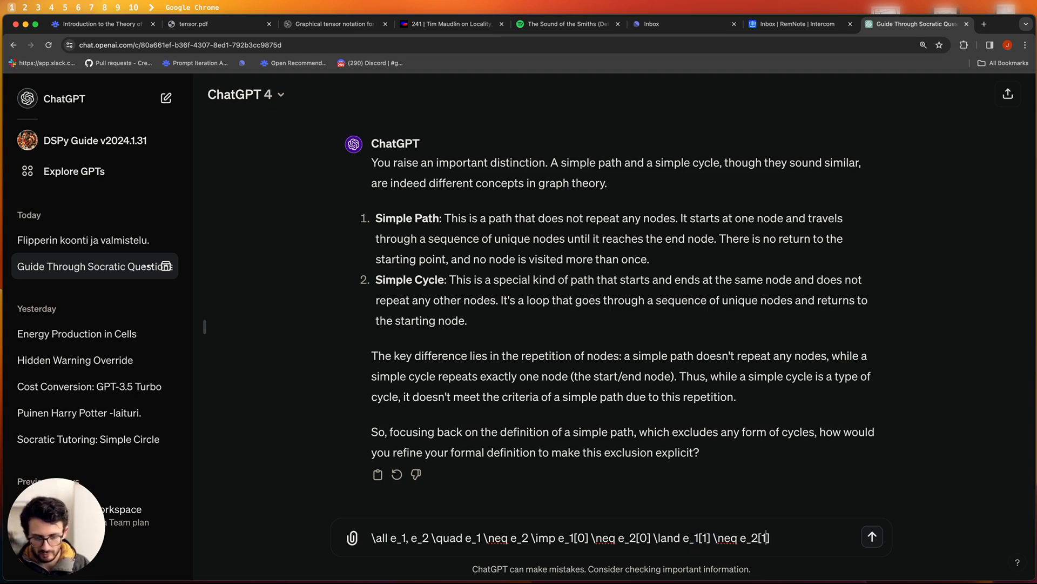
{"action": "key", "text": "Return"}
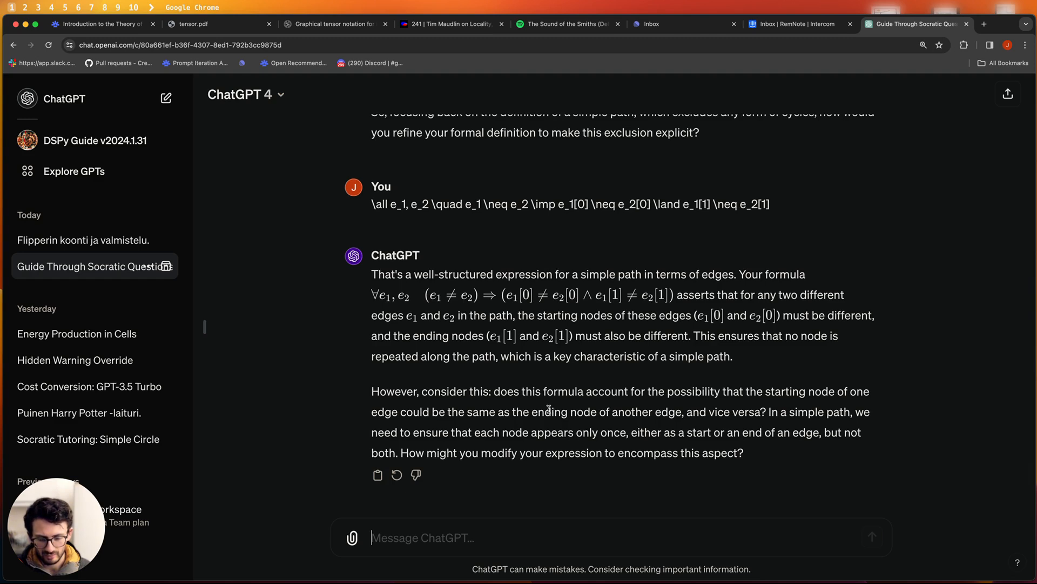
- Render the new edge formula in RemNote and look over graph (a) in the textbook
{"action": "left_click", "coordinate": [83, 25]}
{"action": "left_click", "coordinate": [718, 343]}
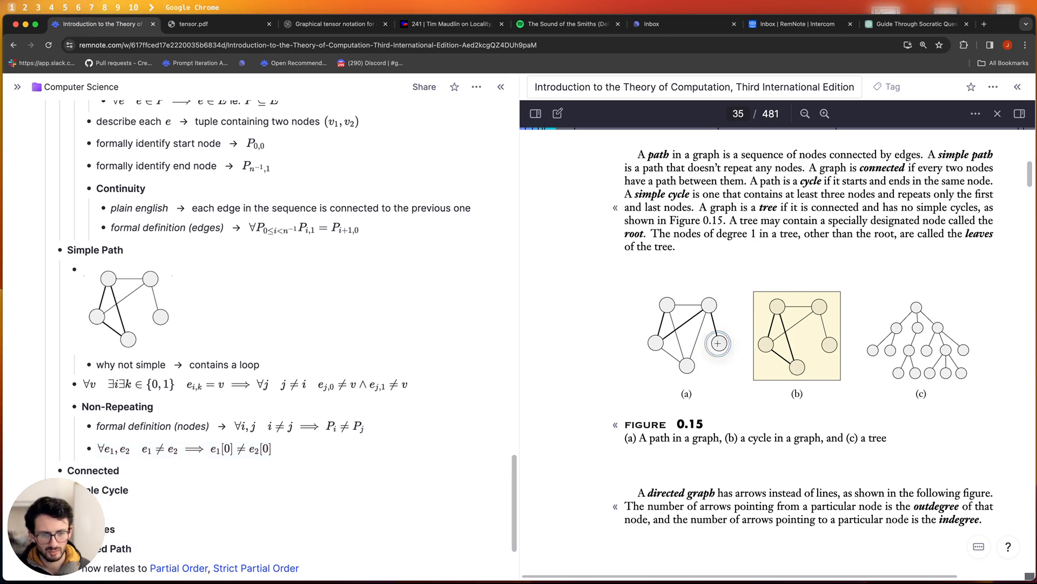
{"action": "left_click", "coordinate": [706, 307]}
{"action": "left_click", "coordinate": [709, 305]}
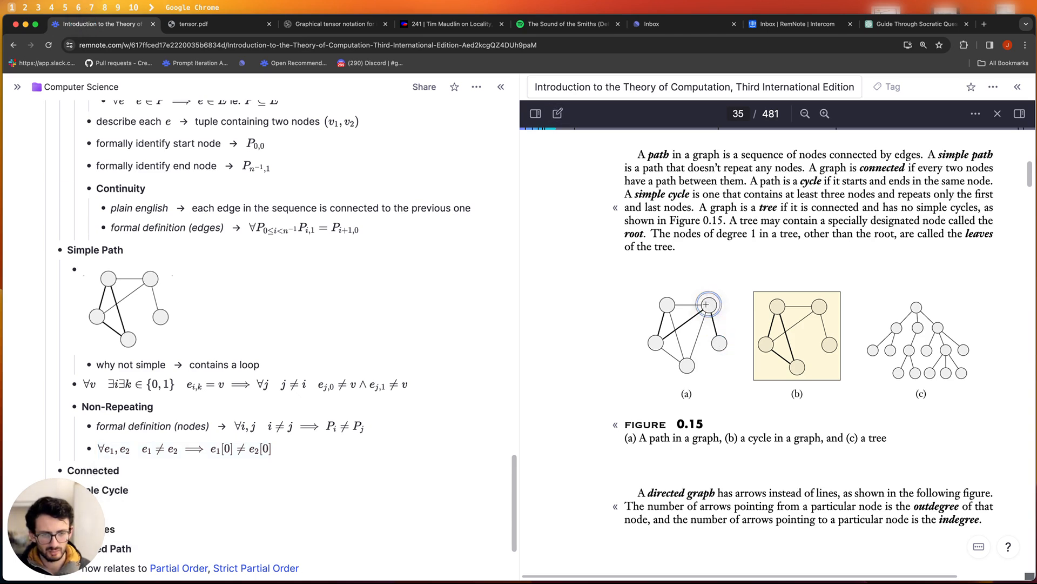
{"action": "left_click", "coordinate": [656, 344]}
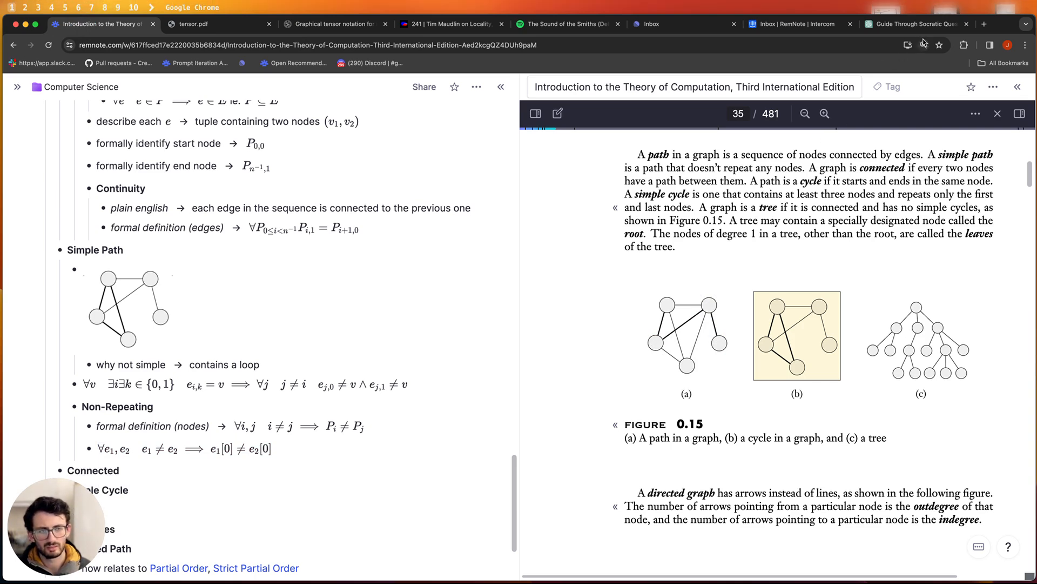
{"action": "left_click", "coordinate": [879, 24]}
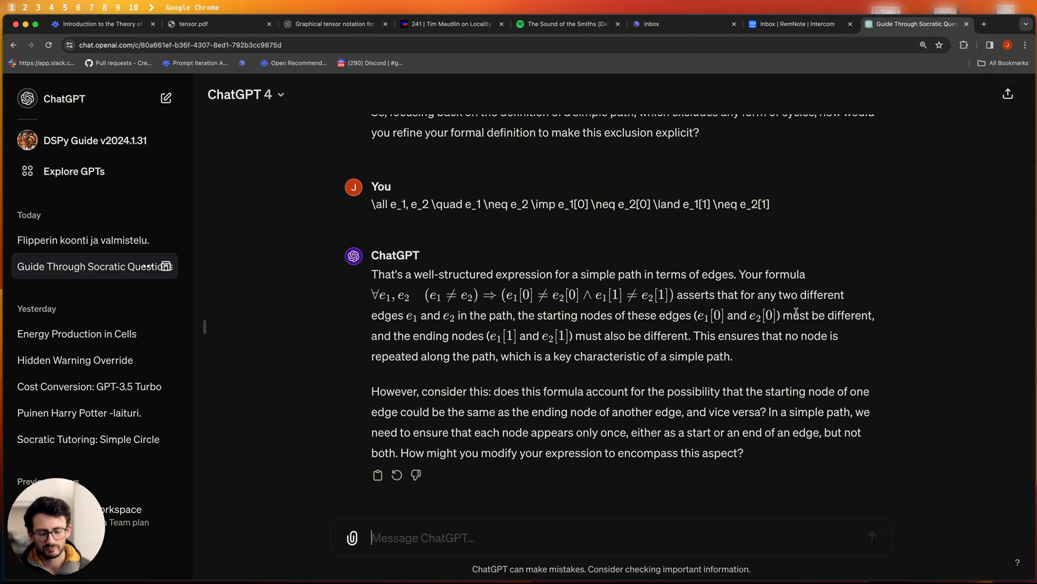
- Send ChatGPT the example {(1, 2), (2, 3), (3, 4)}, a simple path that repeats node 2
{"action": "type", "text": "{"}
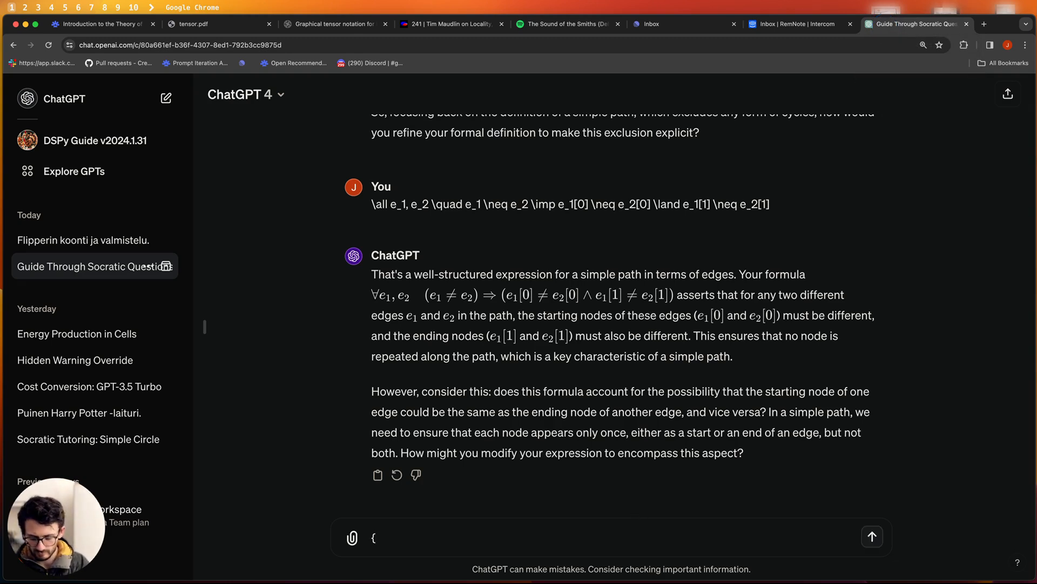
{"action": "key", "text": "BackSpace"}
{"action": "type", "text": "{"}
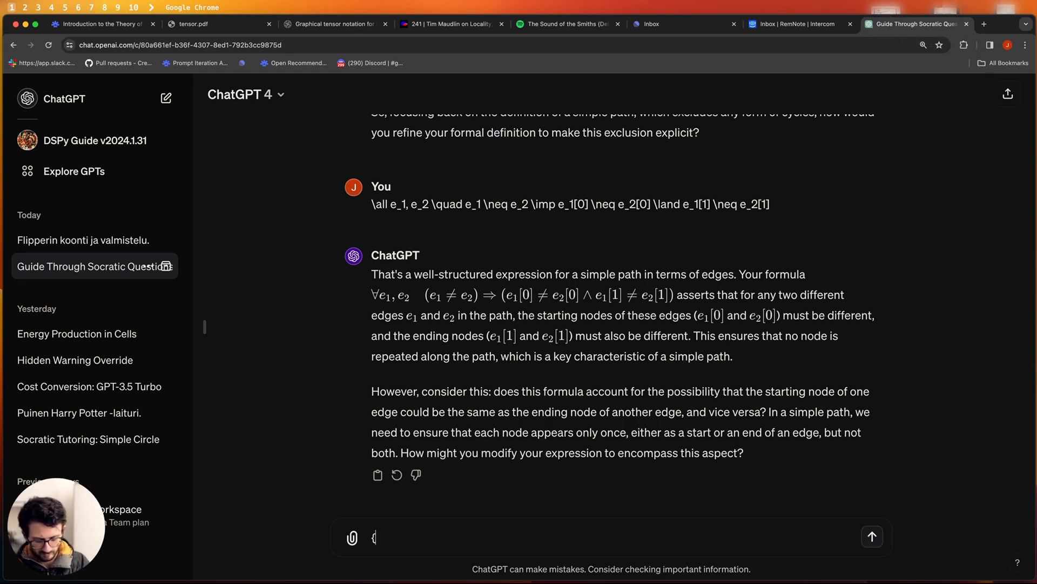
{"action": "type", "text": "{1,2"}
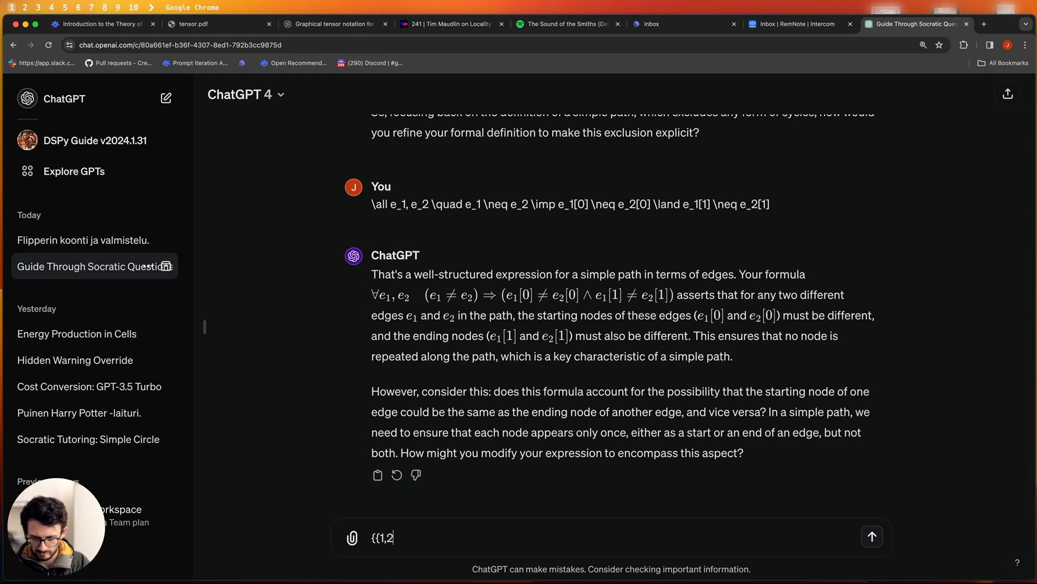
{"action": "key", "text": "BackSpace"}
{"action": "key", "text": "BackSpace"}
{"action": "type", "text": "(1, 2), (2, 3),"}
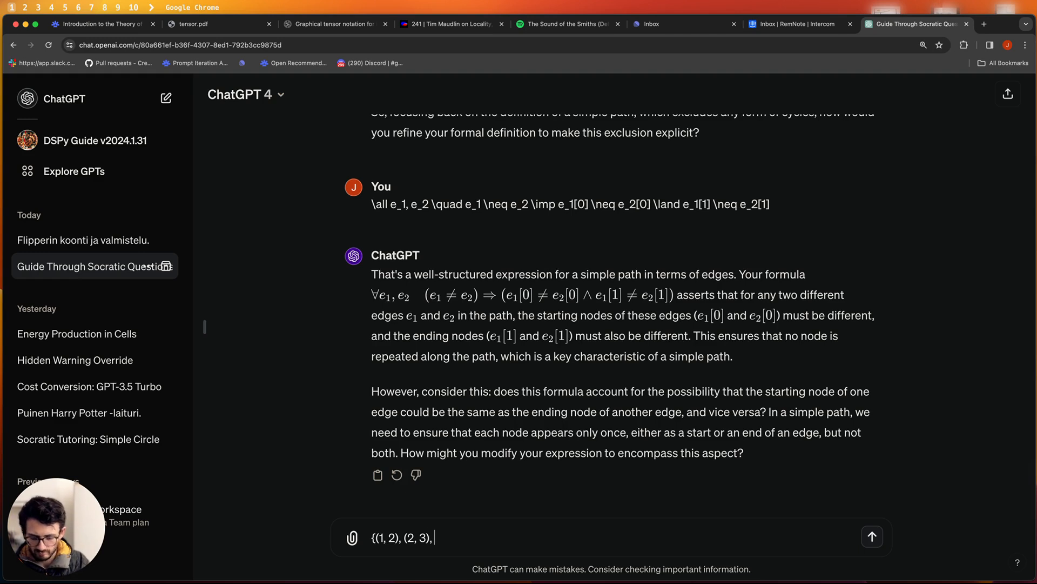
{"action": "type", "text": " (3, 4)} this is a simple path, but 2 is repeated as the"}
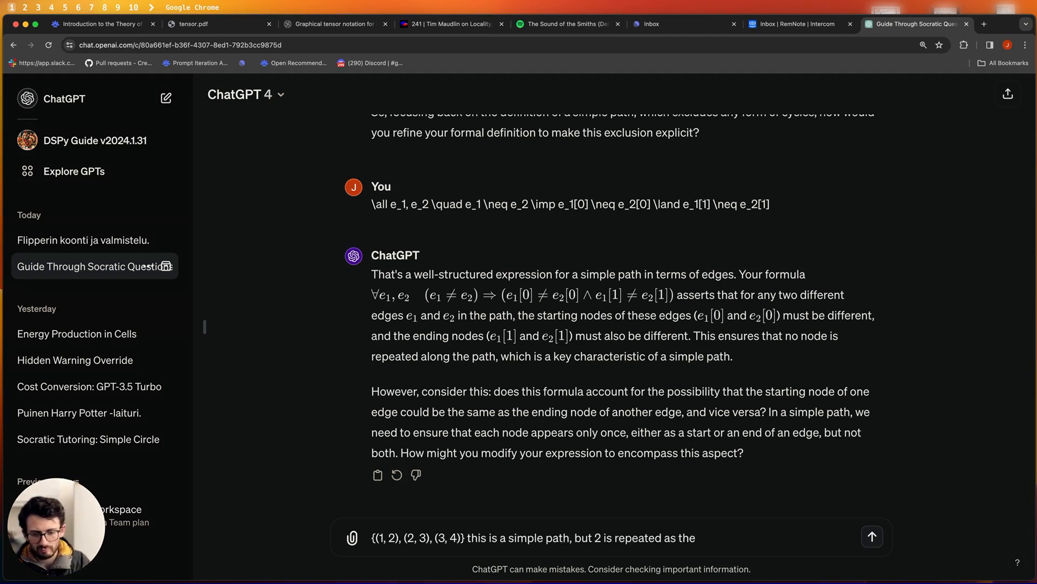
{"action": "key", "text": "Return"}
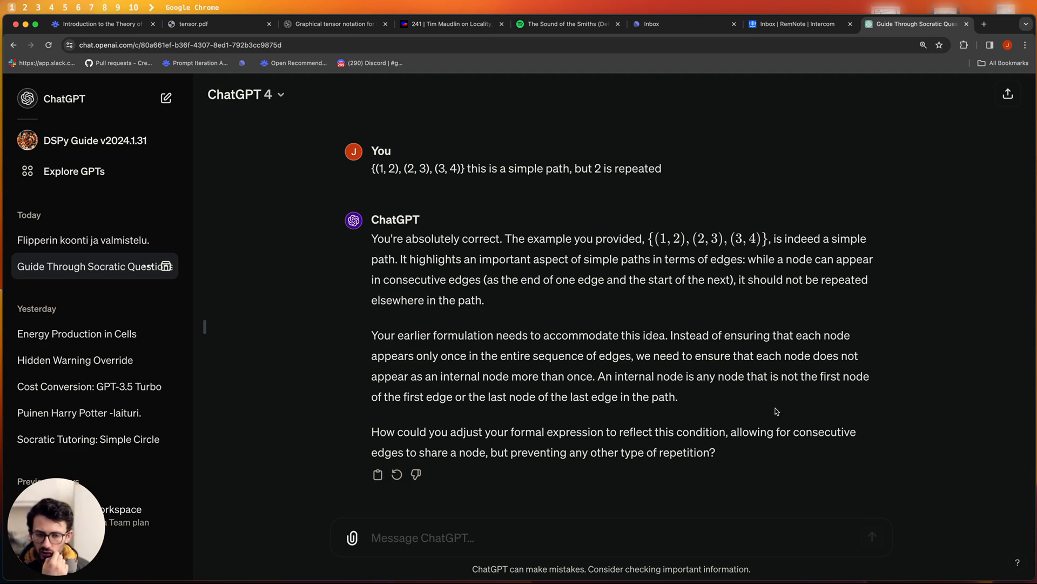
{"action": "left_click_drag", "start_coordinate": [799, 432], "coordinate": [488, 468]}
- Replace the old edges bullet with 'formal definition (edges)' and card 'what type of edges may share a node >> consecutive edges'
{"action": "left_click", "coordinate": [487, 468]}
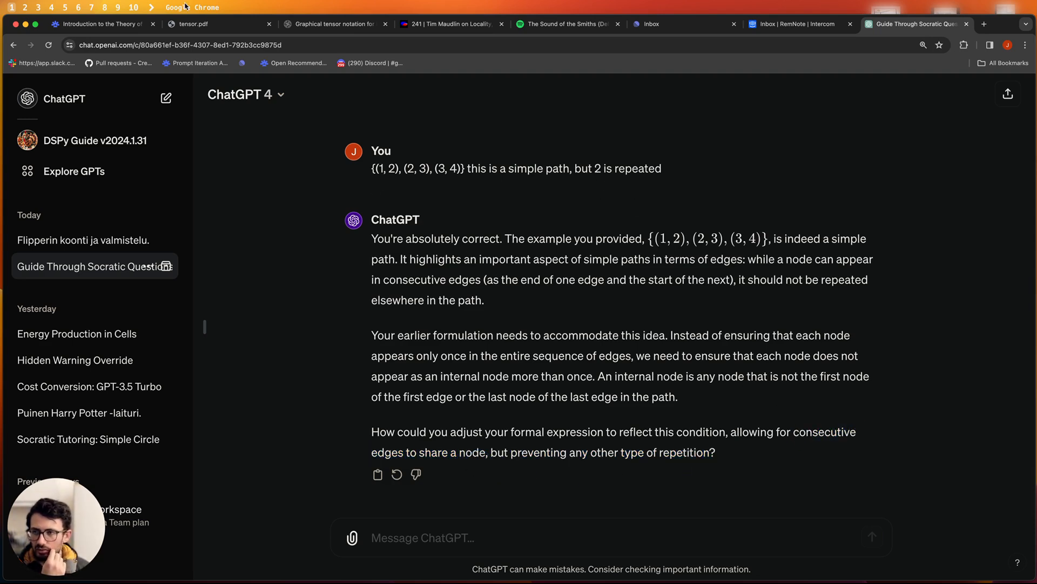
{"action": "key", "text": "super+1"}
{"action": "key", "text": "BackSpace"}
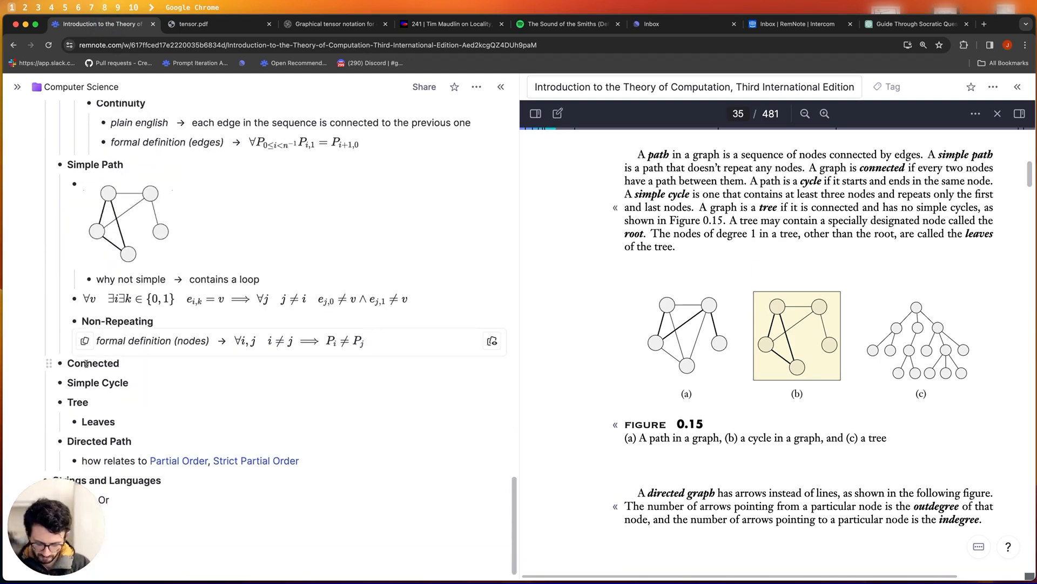
{"action": "key", "text": "Return"}
{"action": "type", "text": "formal definition (edges)"}
{"action": "key", "text": "Return"}
{"action": "key", "text": "Tab"}
{"action": "type", "text": "what type "}
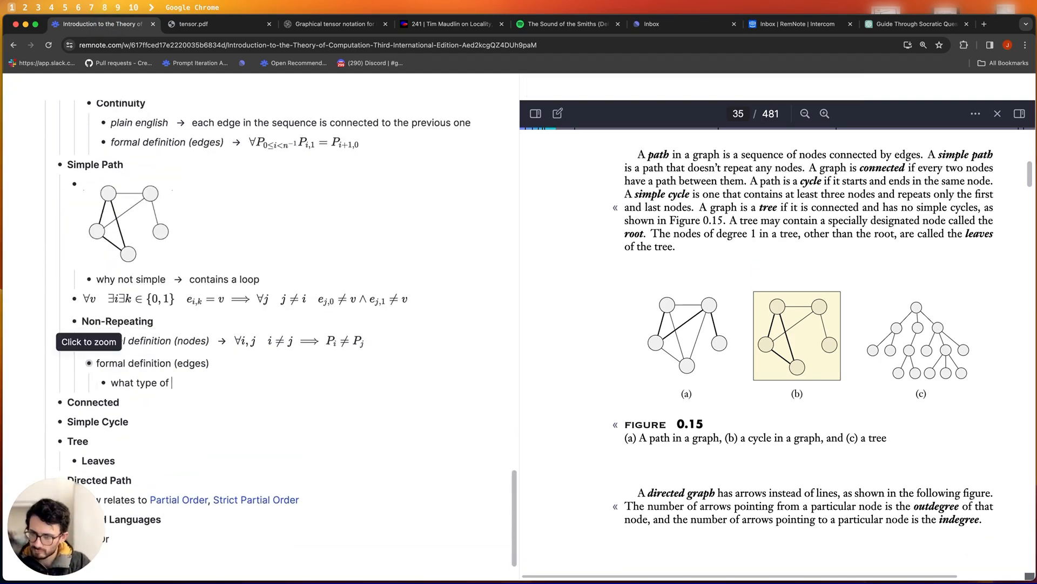
{"action": "type", "text": "of edges may share a node >> consecutive edges"}
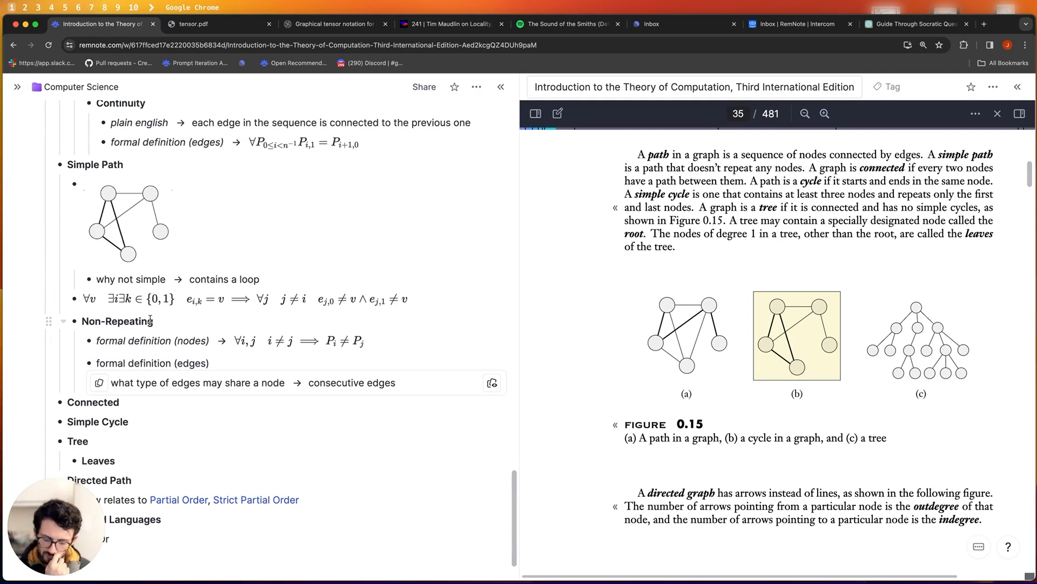
{"action": "left_click", "coordinate": [885, 28]}
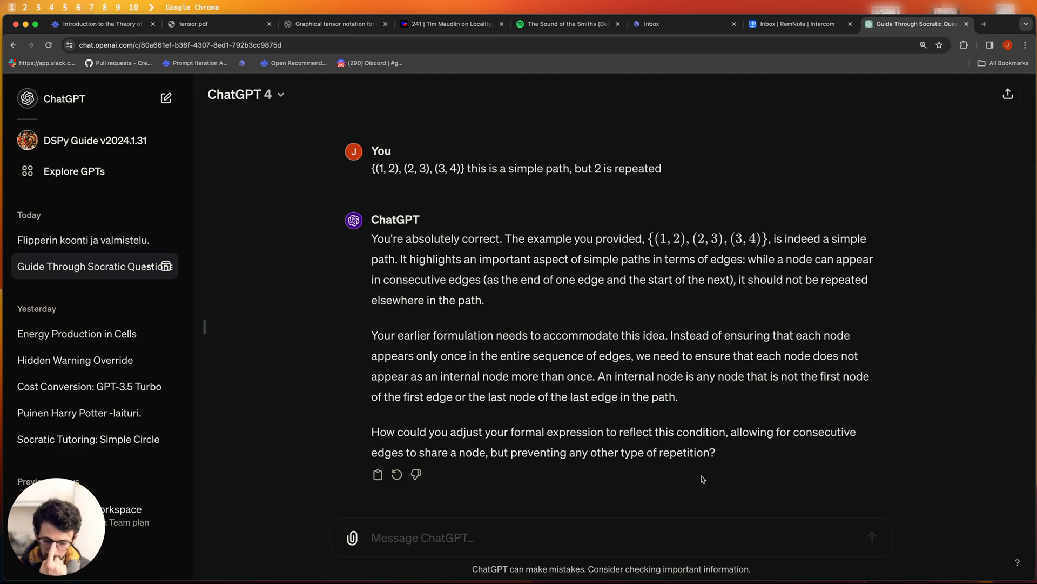
- Send the revised formula using ¬consecutive(e₁, e₂) to forbid shared start and end nodes
{"action": "type", "text": "\\all e_1, e_2 \\quad \\not consecutive(e_1, e_2) \\imp e_1[0] \\neq e_2[0] \\land e1[1] \\neq"}
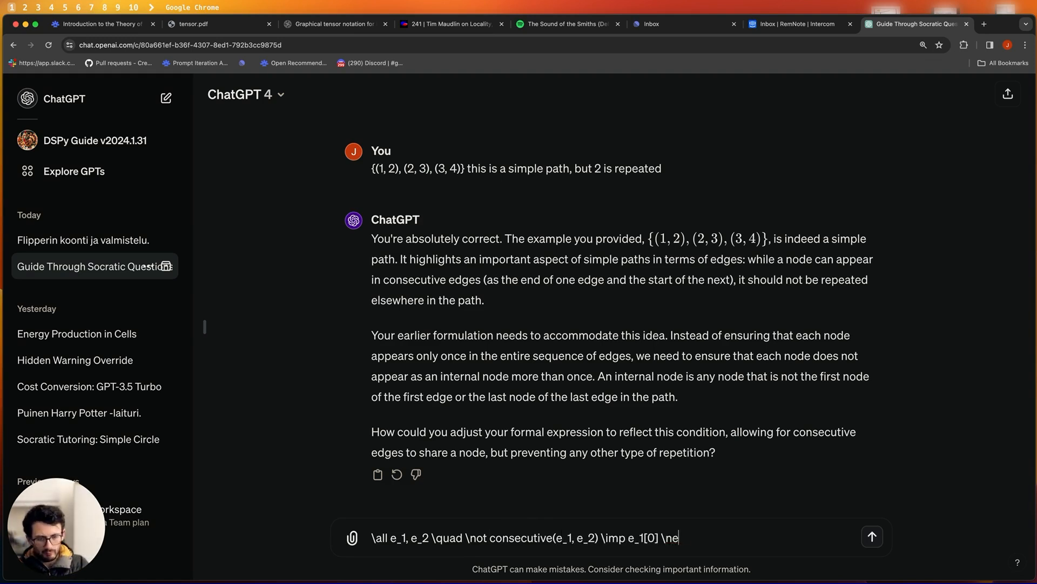
{"action": "key", "text": "alt+Left"}
{"action": "key", "text": "alt+Left"}
{"action": "key", "text": "alt+Left"}
{"action": "key", "text": "Right"}
{"action": "type", "text": "_"}
{"action": "key", "text": "super+Right"}
{"action": "type", "text": "e_2["}
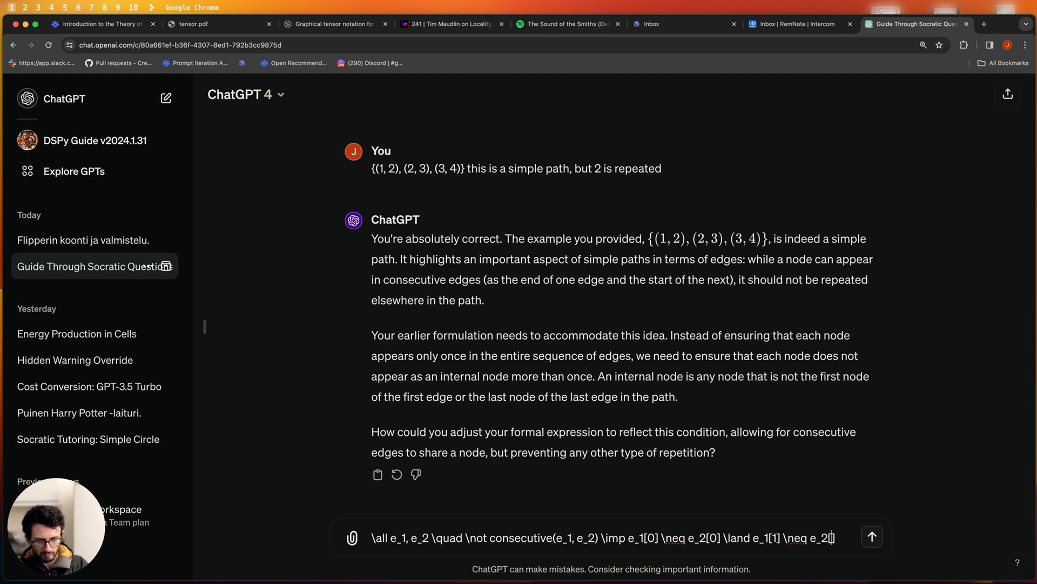
{"action": "type", "text": "1] \\land e_1[0] \\neg e_2[1]"}
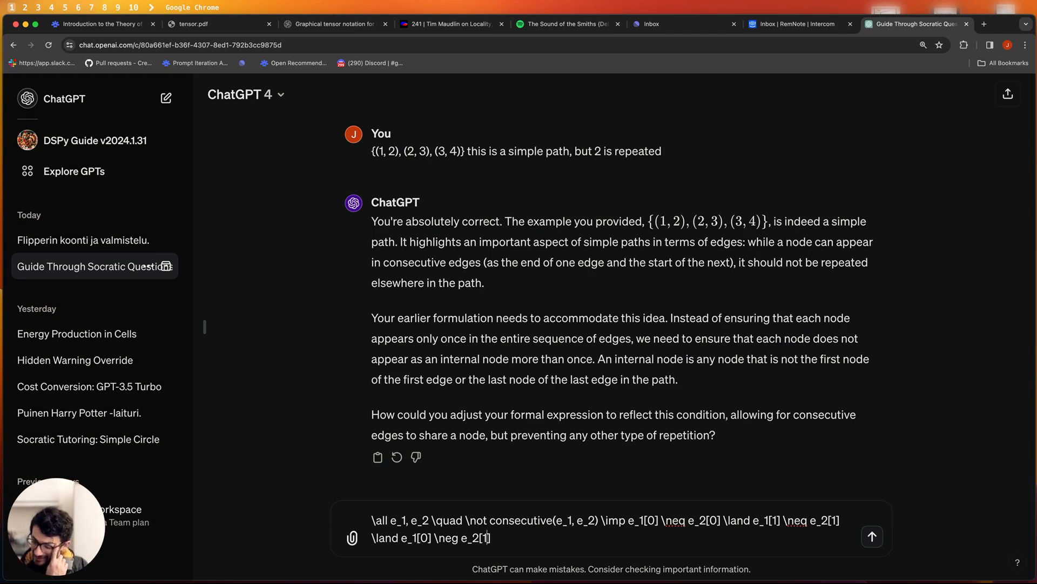
{"action": "key", "text": "Return"}
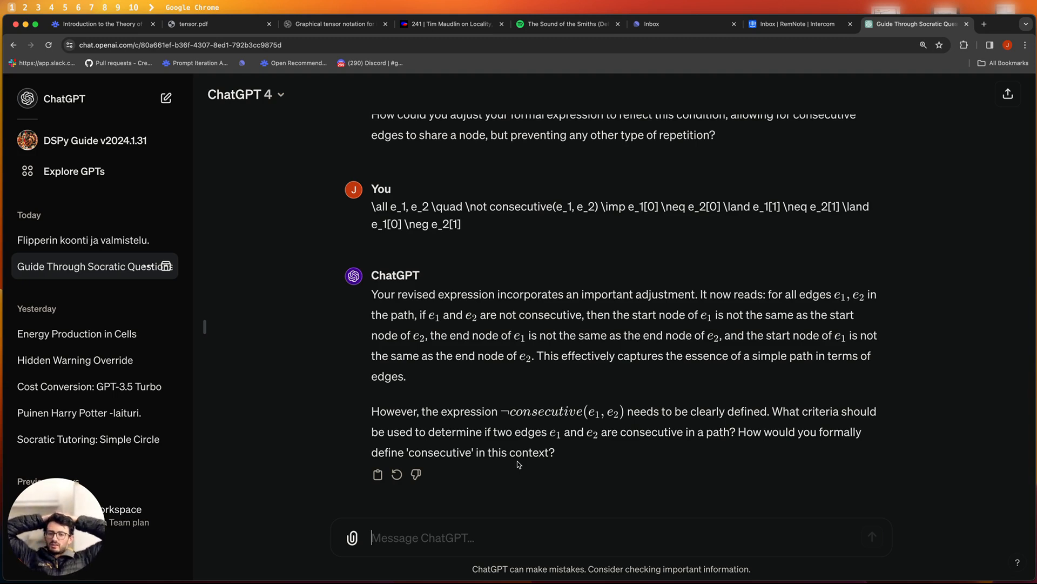
- Reread the tutor's reply and the sent expression, focusing on the ¬consecutive term
{"action": "left_click_drag", "start_coordinate": [577, 471], "coordinate": [441, 248]}
{"action": "left_click_drag", "start_coordinate": [466, 213], "coordinate": [321, 205]}
{"action": "left_click", "coordinate": [417, 207]}
{"action": "left_click", "coordinate": [566, 240]}
{"action": "left_click_drag", "start_coordinate": [532, 228], "coordinate": [367, 212]}
{"action": "left_click", "coordinate": [467, 214]}
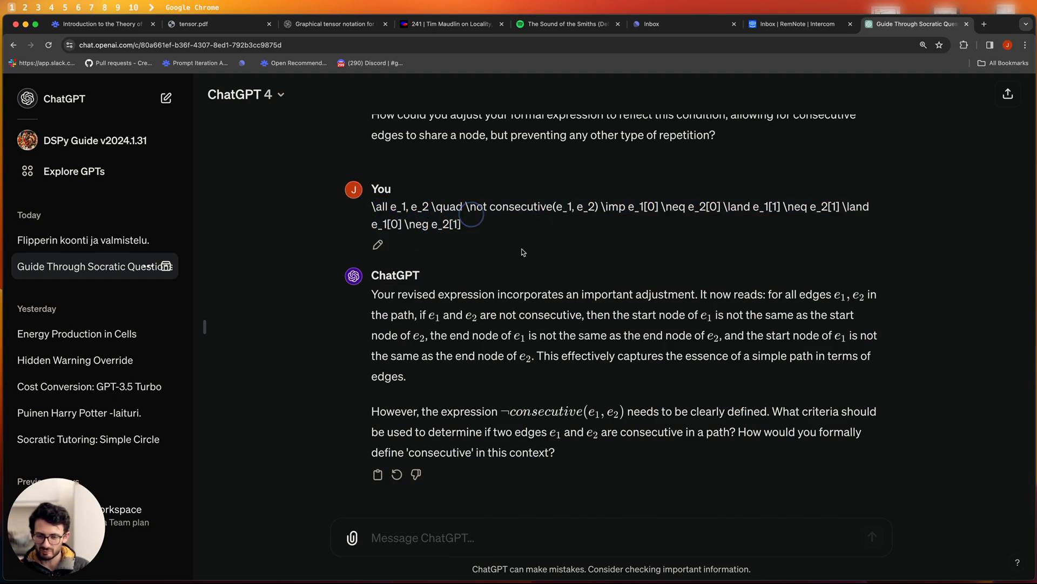
{"action": "double_click", "coordinate": [529, 412]}
{"action": "left_click", "coordinate": [644, 358]}
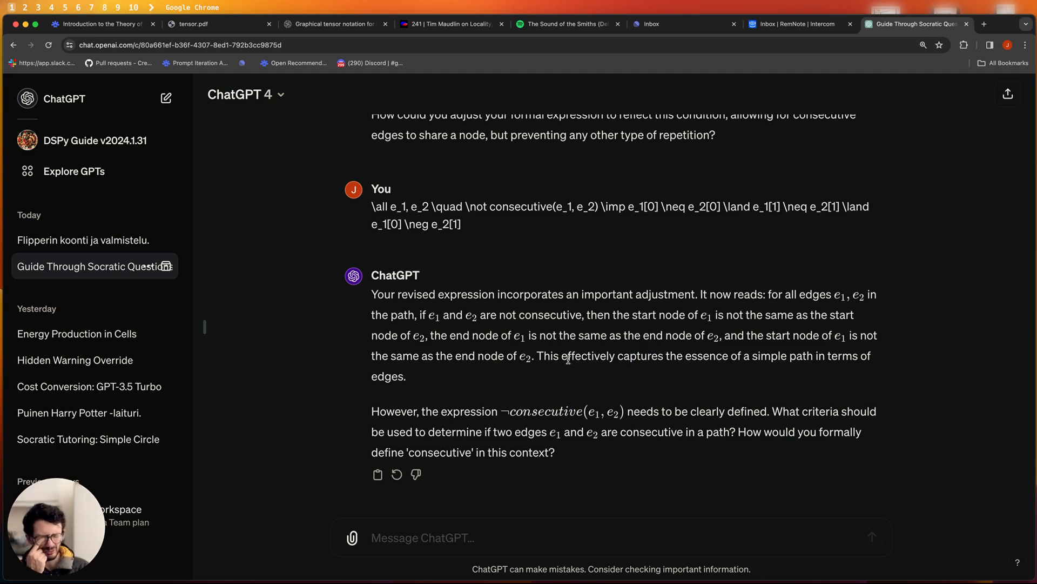
{"action": "left_click", "coordinate": [101, 29]}
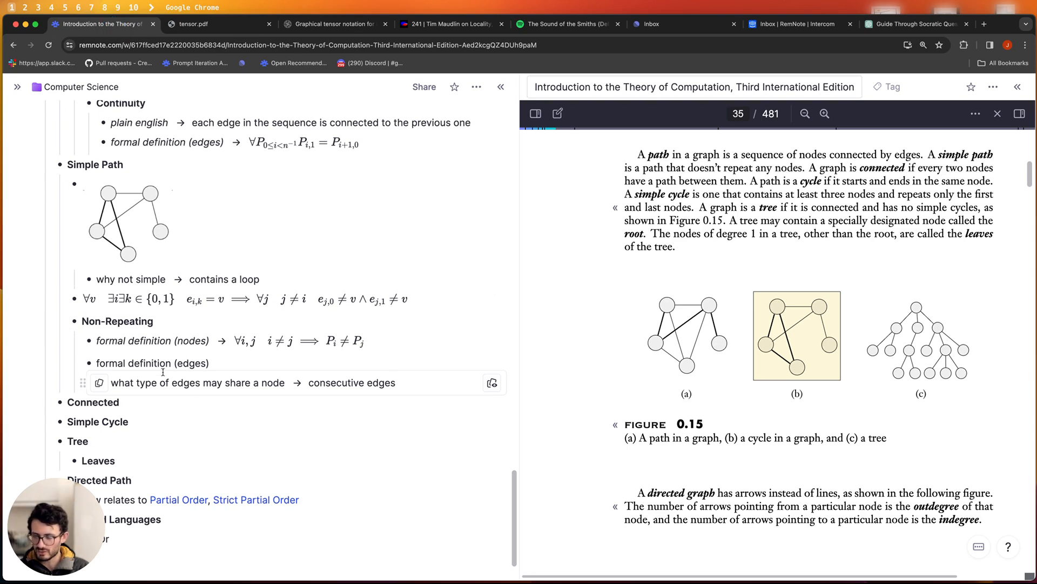
{"action": "scroll", "coordinate": [107, 331], "scroll_direction": "up", "scroll_amount": 1}
{"action": "scroll", "coordinate": [107, 331], "scroll_direction": "down", "scroll_amount": 1}
{"action": "left_click", "coordinate": [405, 369]}
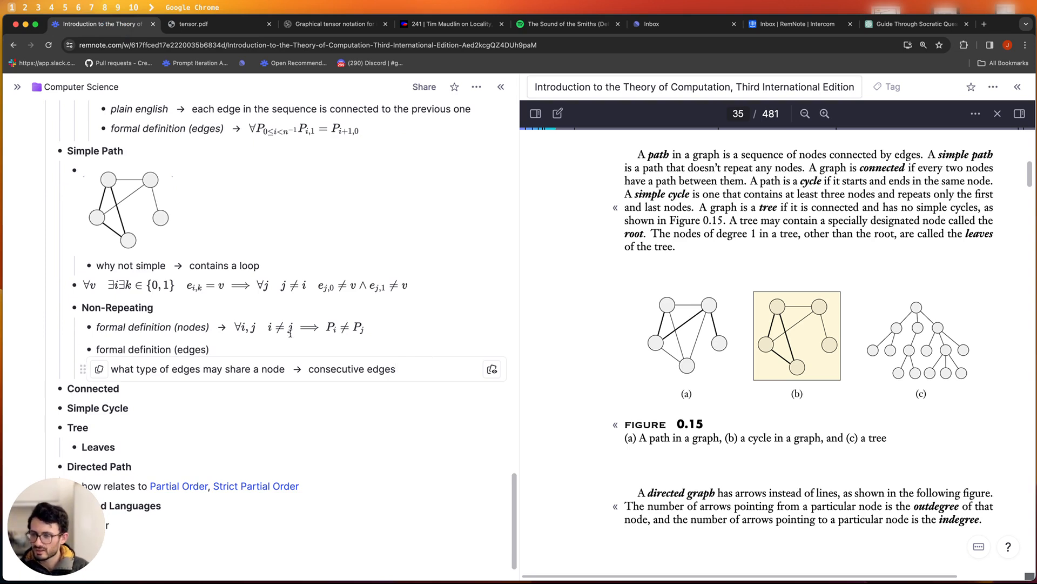
{"action": "scroll", "coordinate": [121, 312], "scroll_direction": "up", "scroll_amount": 6}
{"action": "scroll", "coordinate": [120, 317], "scroll_direction": "down", "scroll_amount": 3}
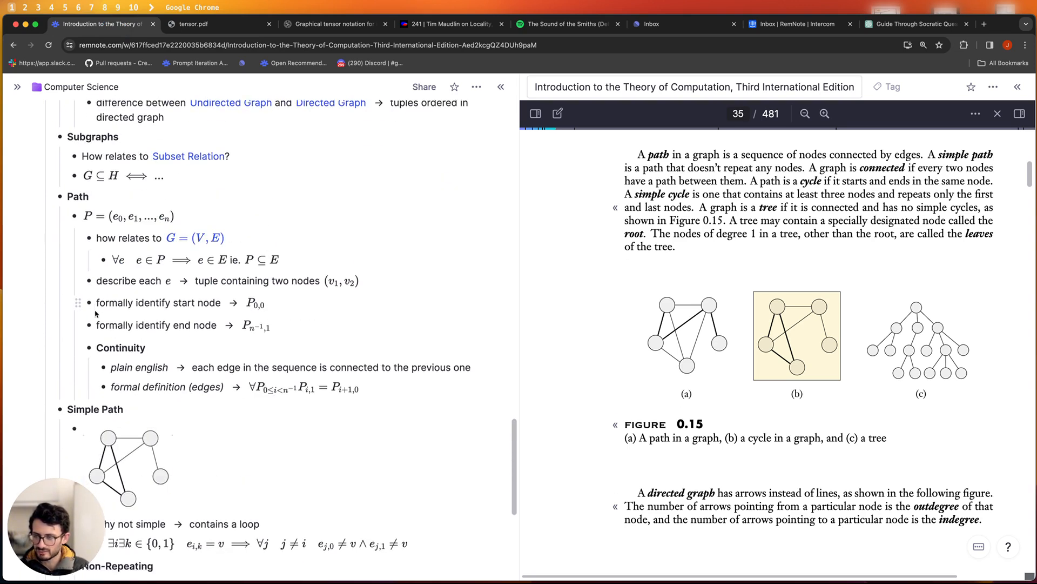
{"action": "scroll", "coordinate": [162, 270], "scroll_direction": "down", "scroll_amount": 3}
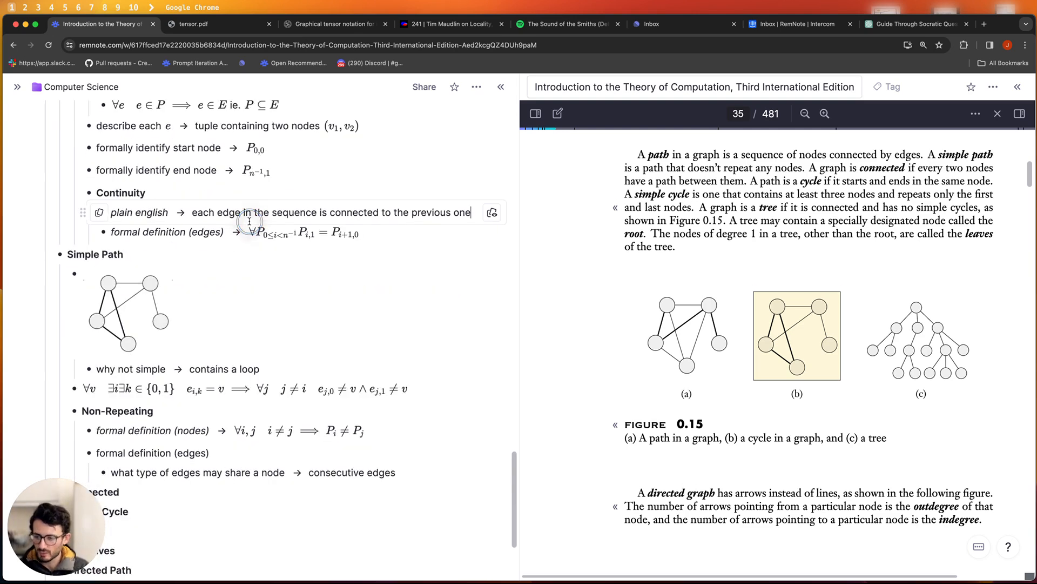
- Turn on dark mode using the 'Toggle Dark Mode' command found by searching 'togg'
{"action": "key", "text": "super+k"}
{"action": "type", "text": "togg"}
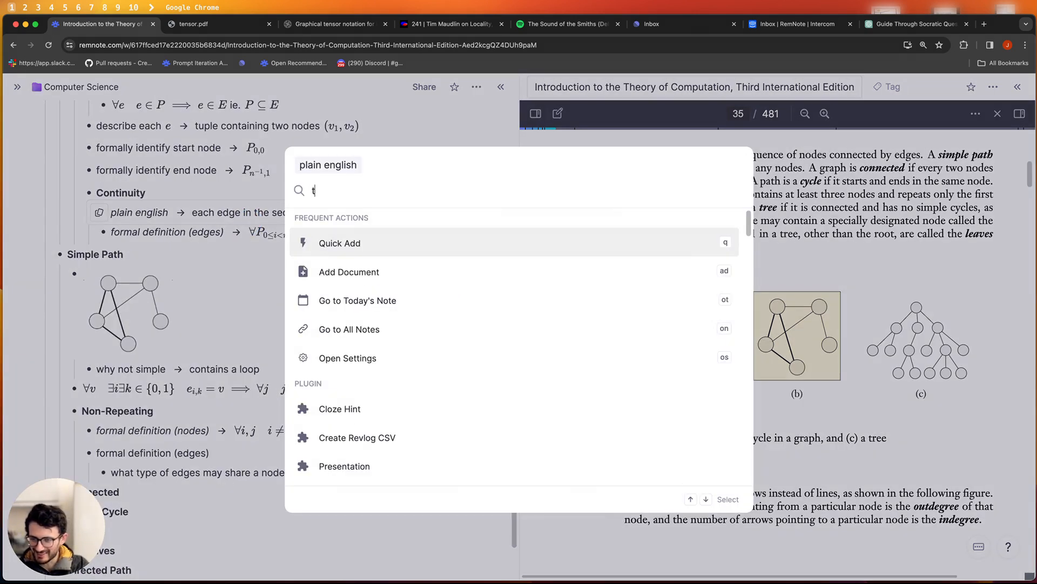
{"action": "key", "text": "Down"}
{"action": "key", "text": "Down"}
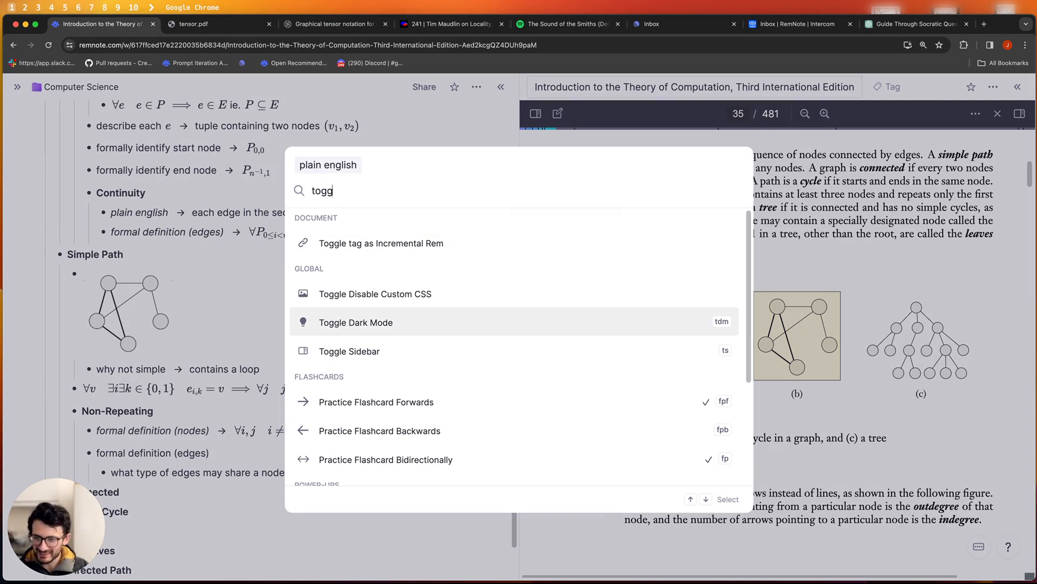
{"action": "key", "text": "Return"}
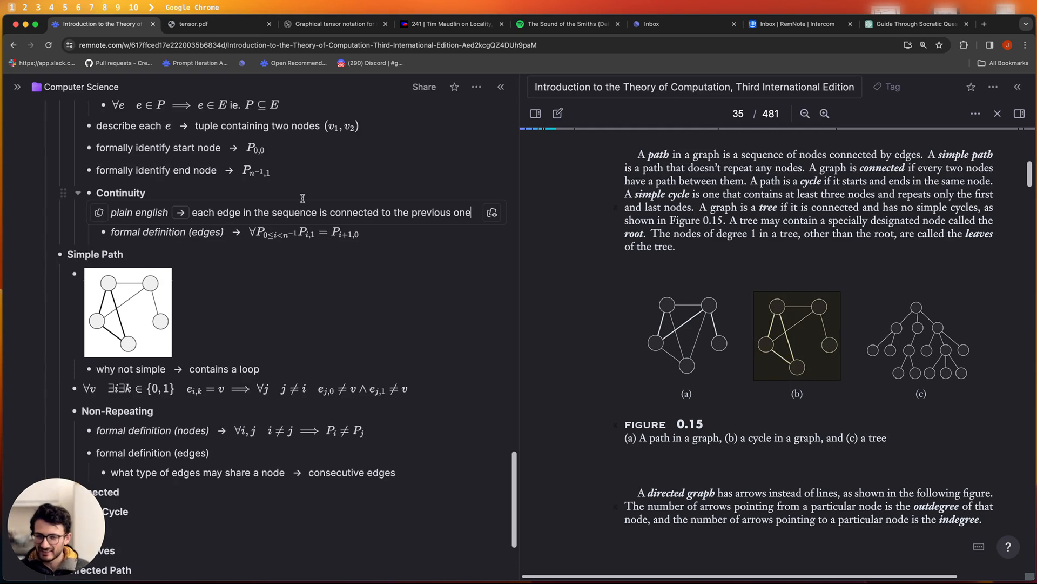
{"action": "scroll", "coordinate": [167, 278], "scroll_direction": "down", "scroll_amount": 2}
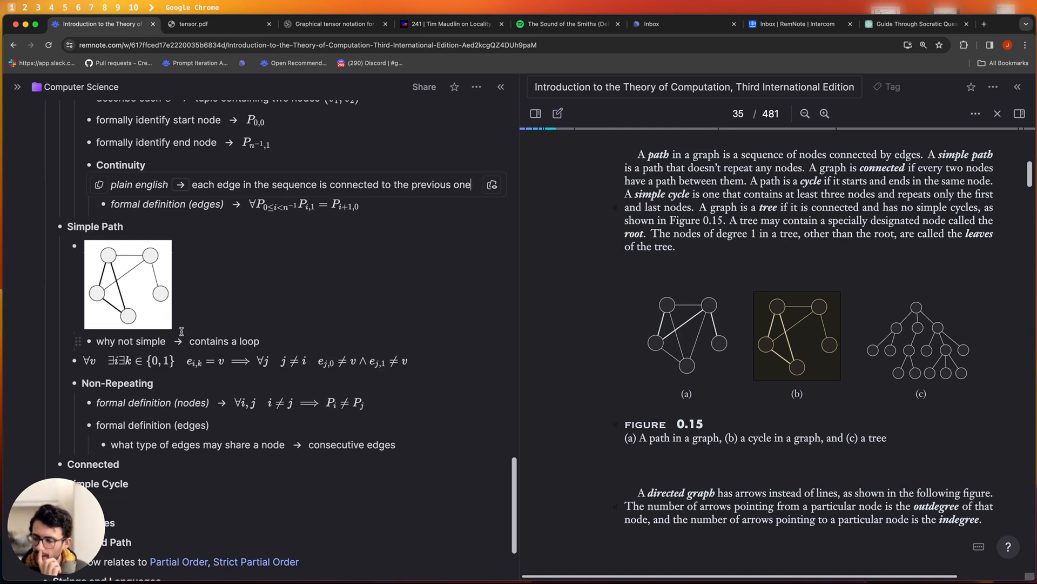
{"action": "mouse_move", "coordinate": [160, 318]}
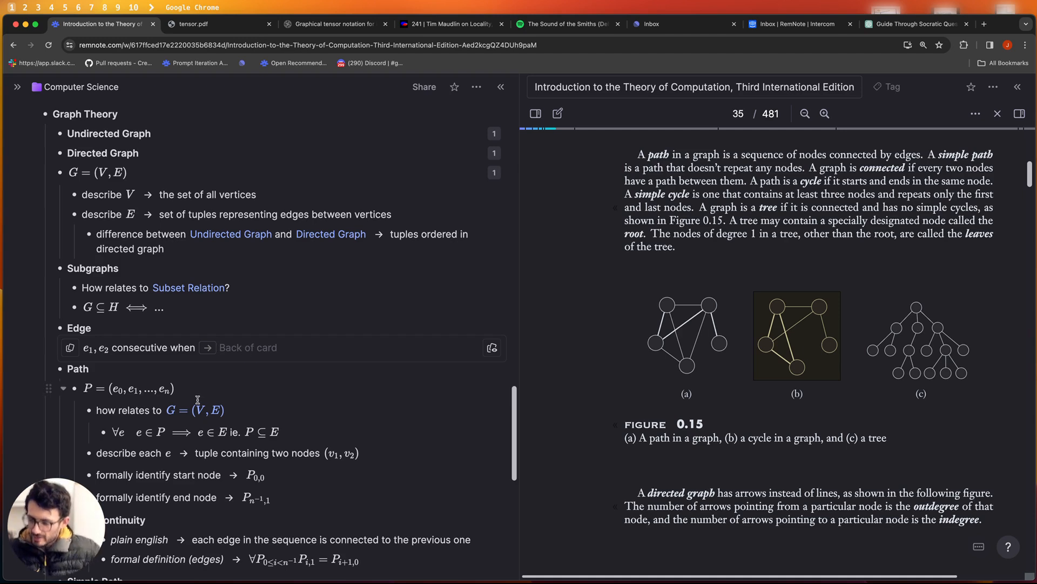
- Insert an empty bullet under Edge, above the 'e₁, e₂ consecutive when' card
{"action": "left_click", "coordinate": [91, 351]}
{"action": "left_click", "coordinate": [137, 349]}
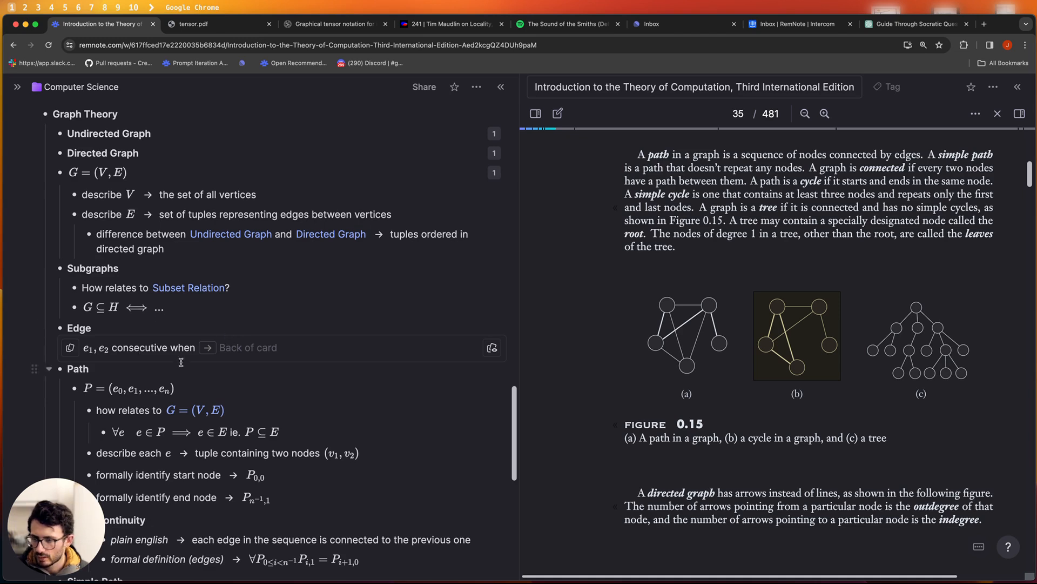
{"action": "left_click", "coordinate": [235, 338]}
{"action": "key", "text": "Return"}
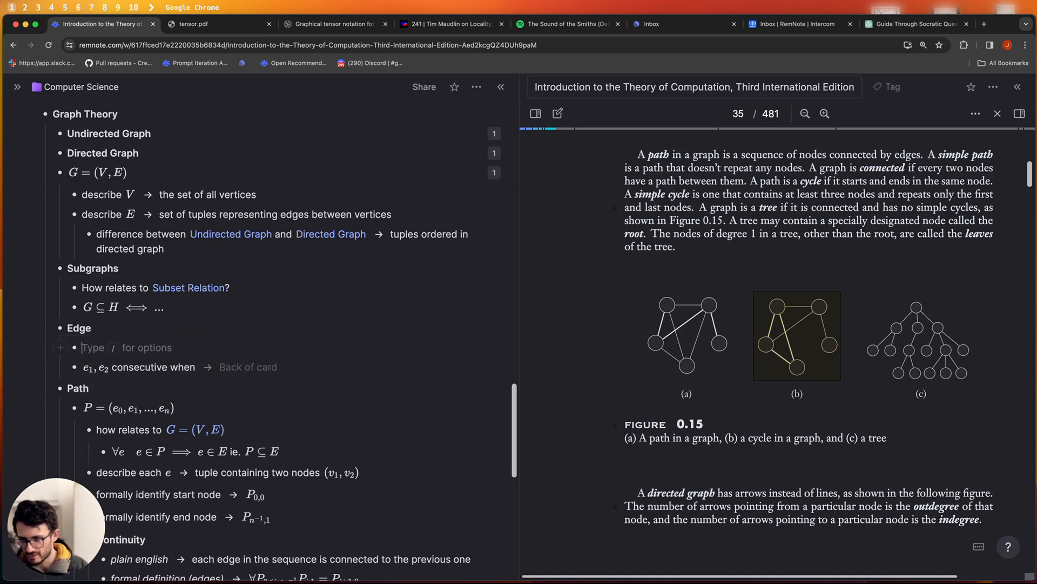
{"action": "type", "text": "$$"}
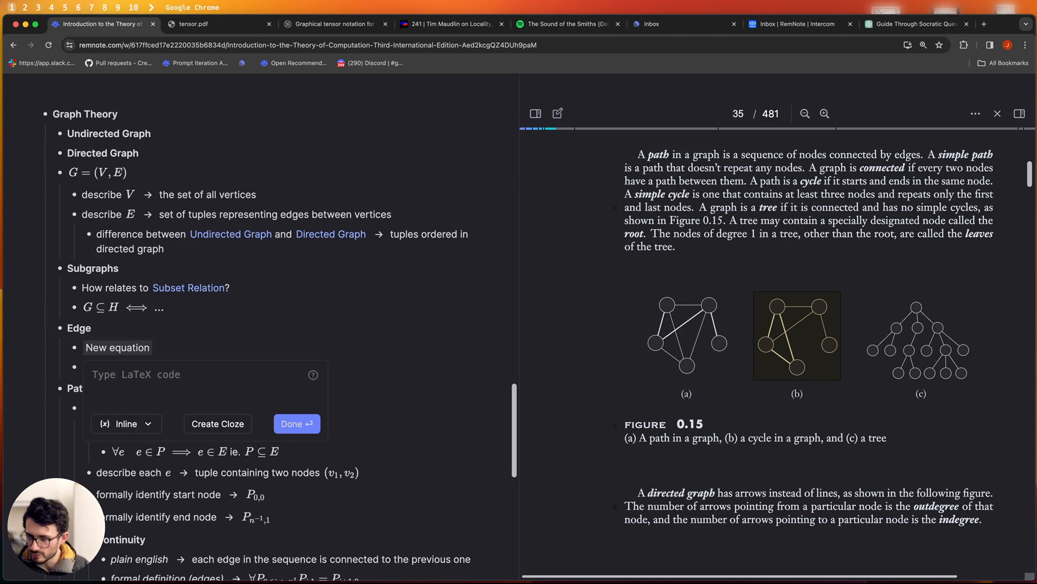
{"action": "type", "text": "\\"}
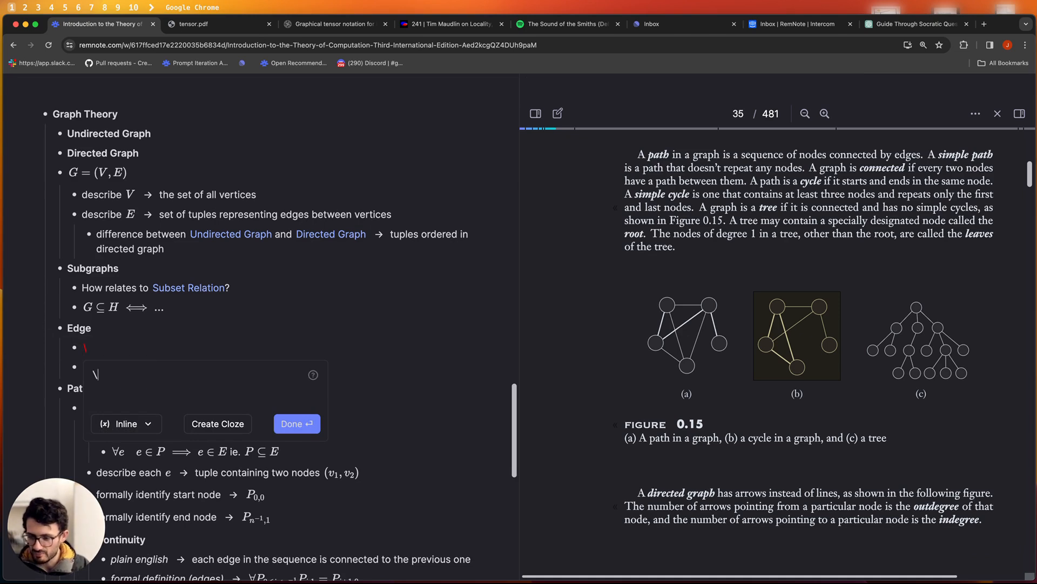
{"action": "type", "text": "{"}
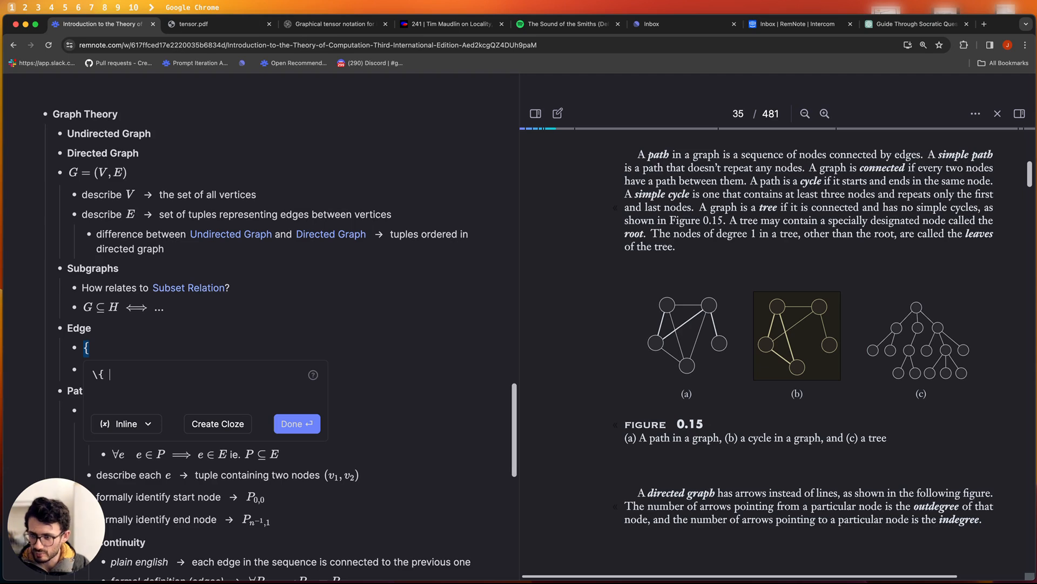
{"action": "key", "text": "BackSpace"}
{"action": "key", "text": "BackSpace"}
{"action": "key", "text": "BackSpace"}
{"action": "key", "text": "BackSpace"}
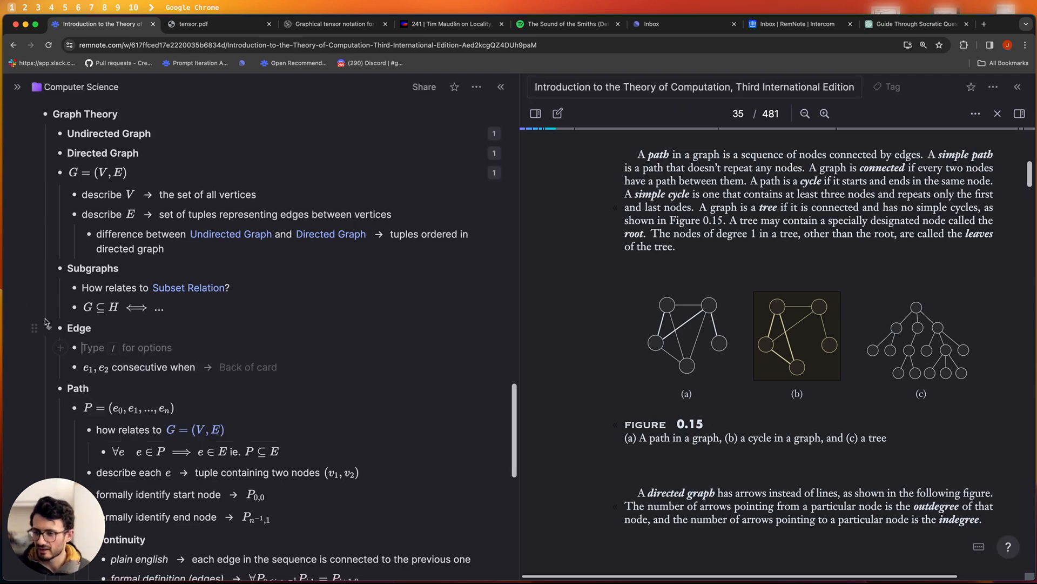
{"action": "left_click", "coordinate": [145, 169]}
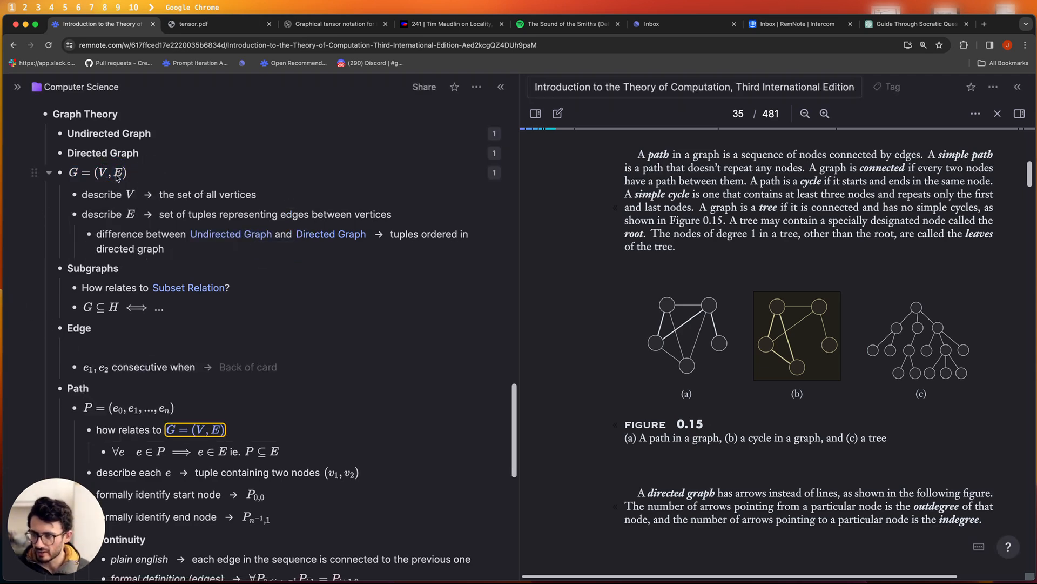
- Add a child card 'what kind of object is $E$' with the LaTeX back \{(v_1, v_2)... \}
{"action": "key", "text": "Return"}
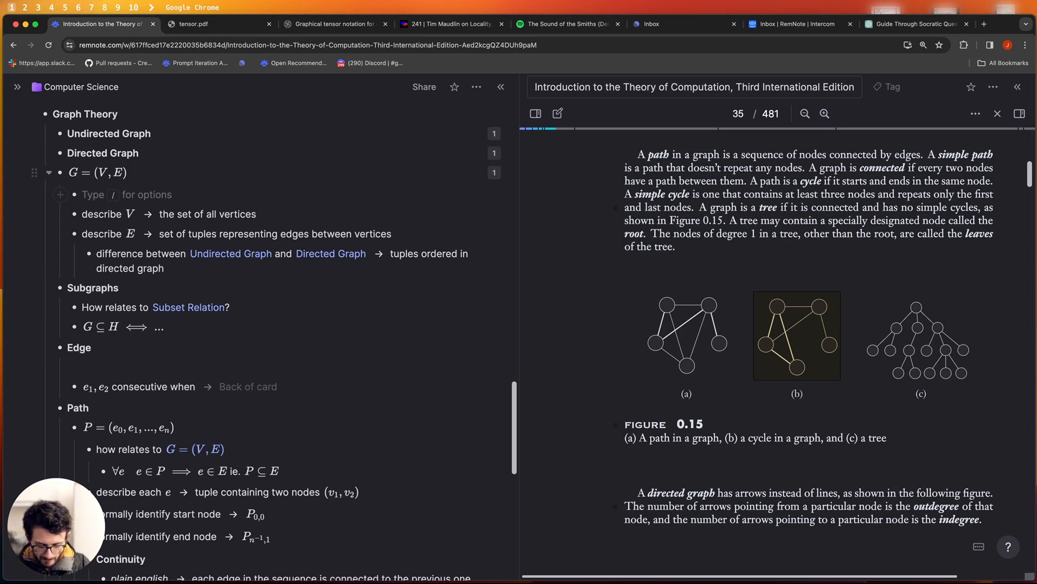
{"action": "type", "text": "what "}
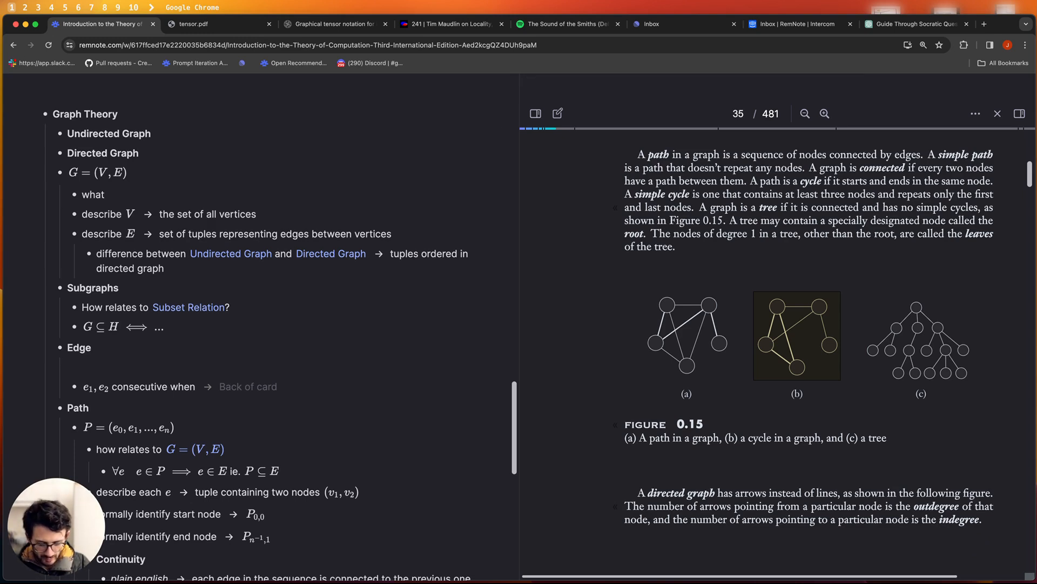
{"action": "type", "text": "kind "}
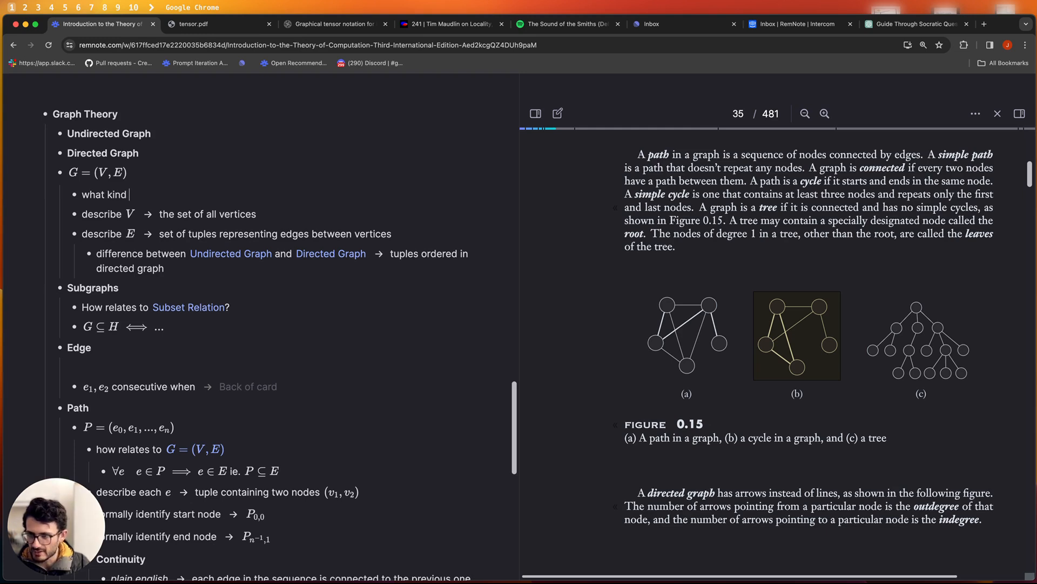
{"action": "type", "text": "of obejc"}
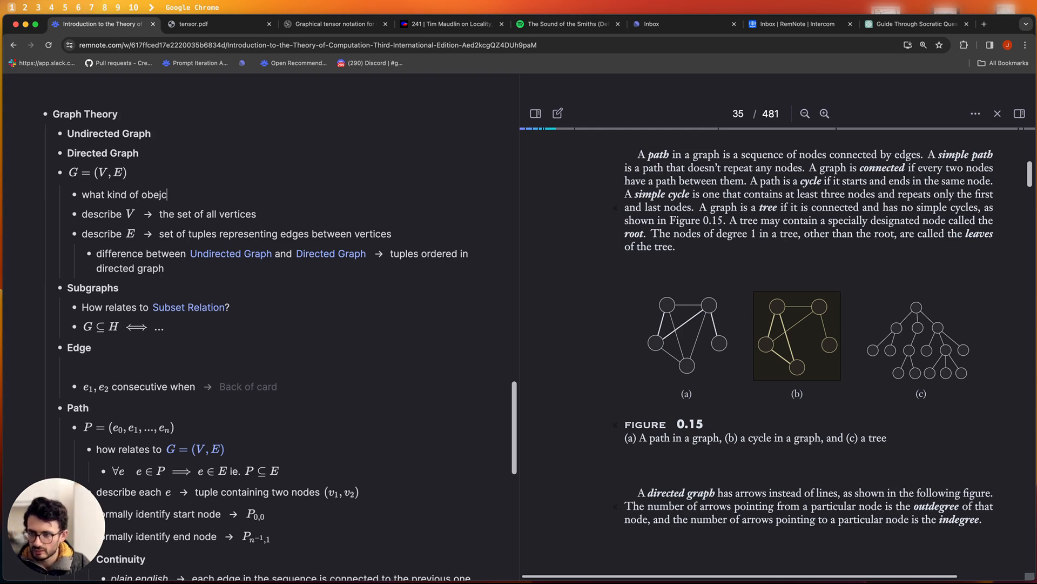
{"action": "type", "text": "ject is "}
{"action": "type", "text": "$$E"}
{"action": "key", "text": "Return"}
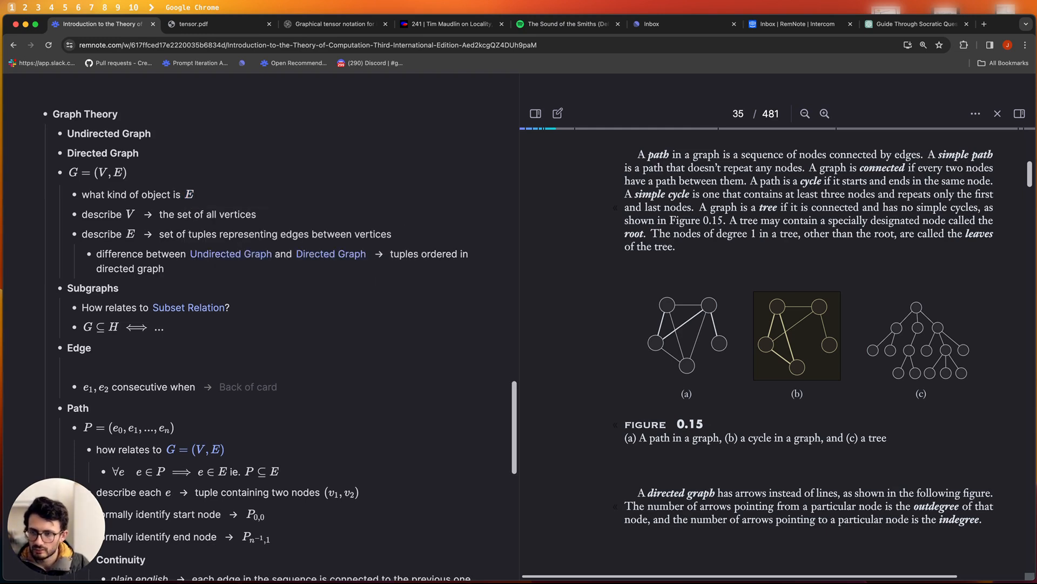
{"action": "type", "text": ">>"}
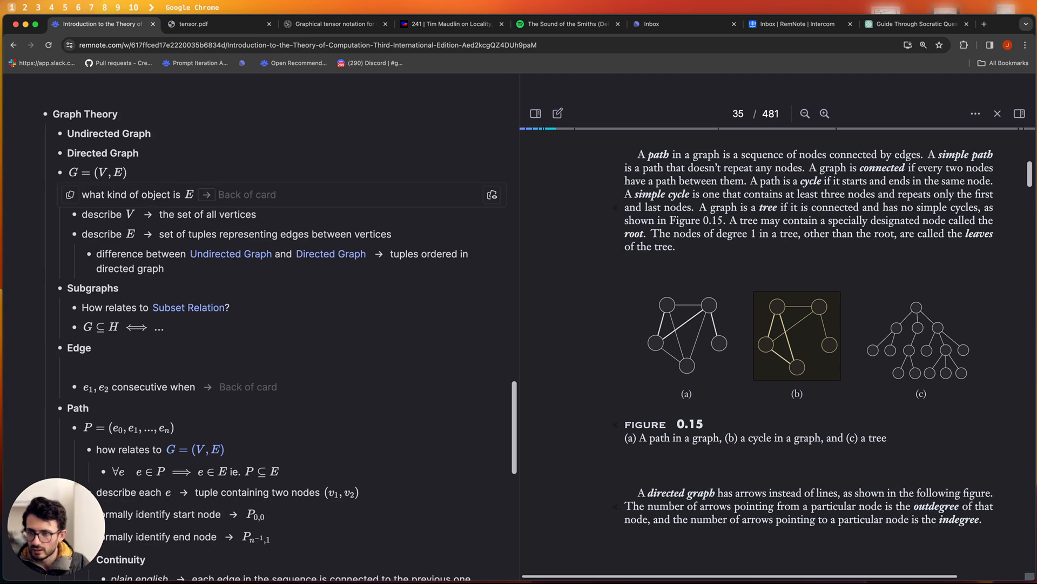
{"action": "type", "text": "$"}
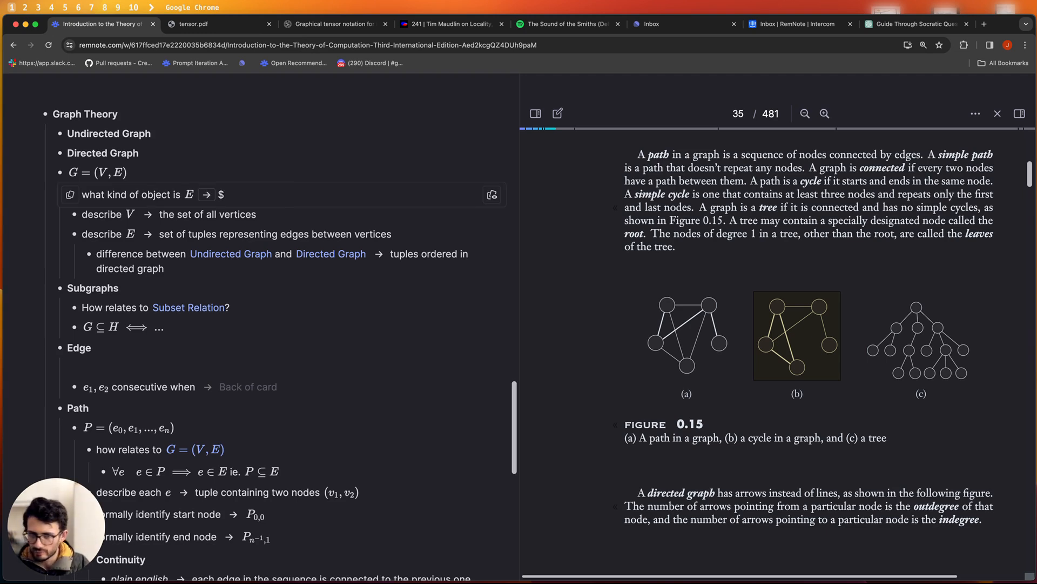
{"action": "type", "text": "$"}
{"action": "type", "text": "\\{ "}
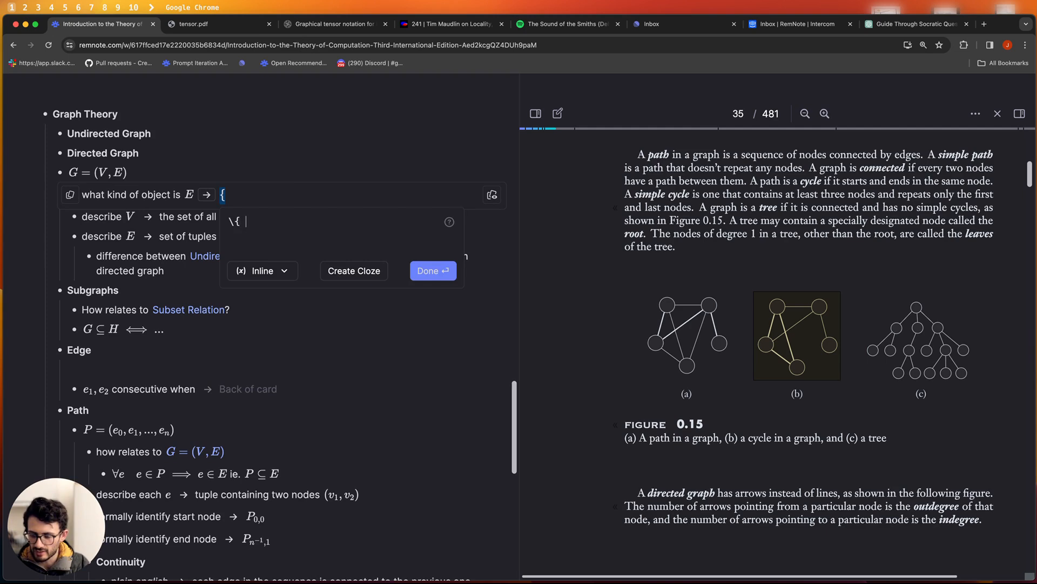
{"action": "type", "text": "()"}
{"action": "key", "text": "Left"}
{"action": "type", "text": "2, 3"}
{"action": "key", "text": "BackSpace"}
{"action": "key", "text": "BackSpace"}
{"action": "key", "text": "BackSpace"}
{"action": "key", "text": "BackSpace"}
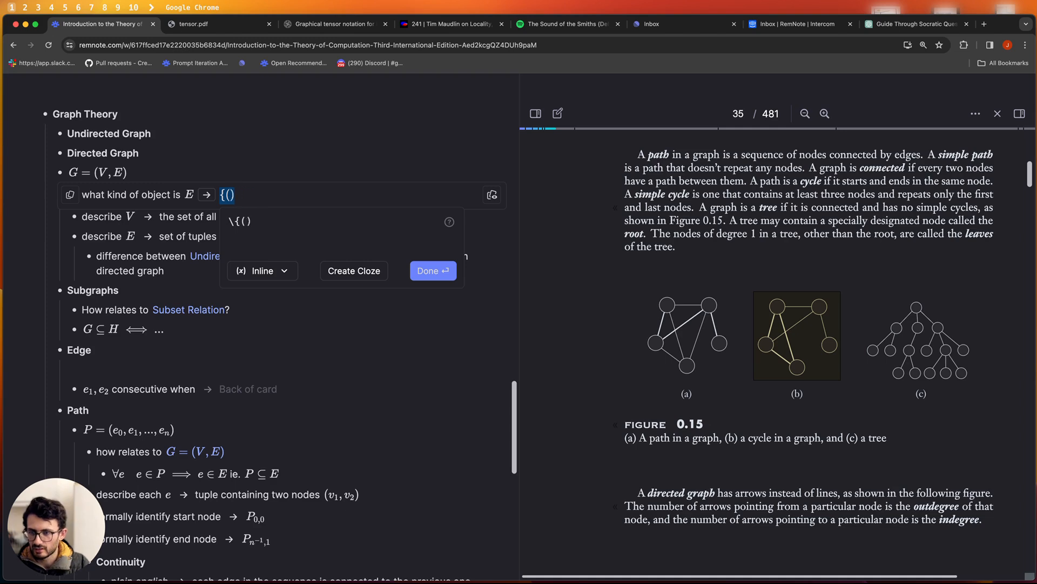
{"action": "type", "text": "v_"}
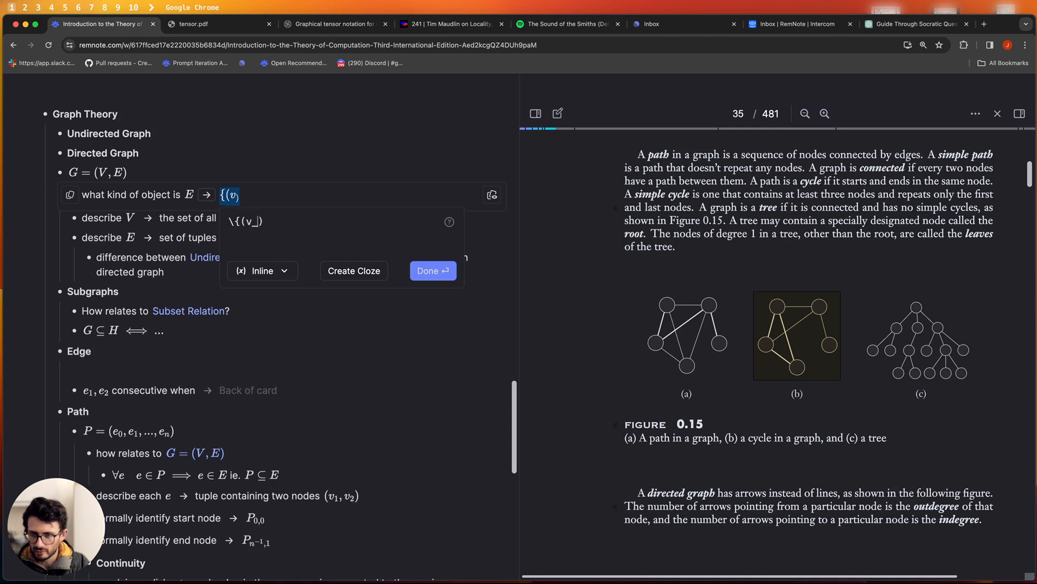
{"action": "type", "text": "1"}
{"action": "type", "text": ", v"}
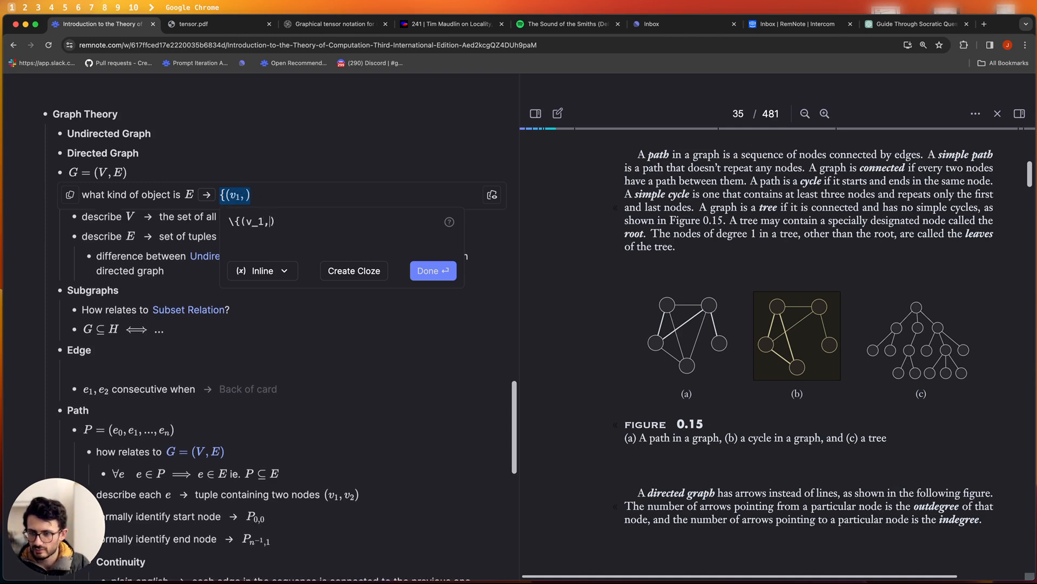
{"action": "type", "text": "_2)... }"}
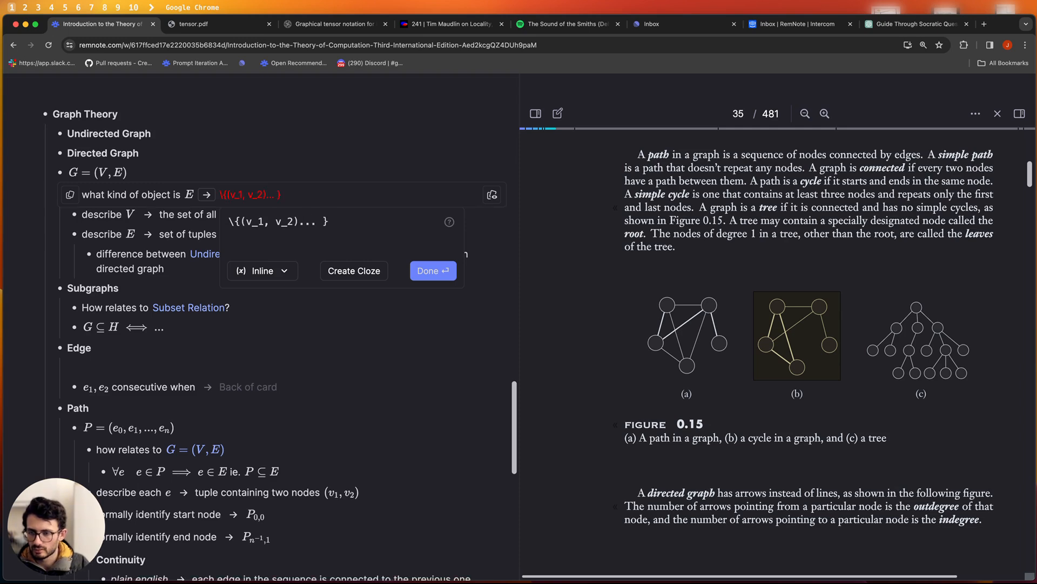
{"action": "key", "text": "BackSpace"}
{"action": "type", "text": "\\}"}
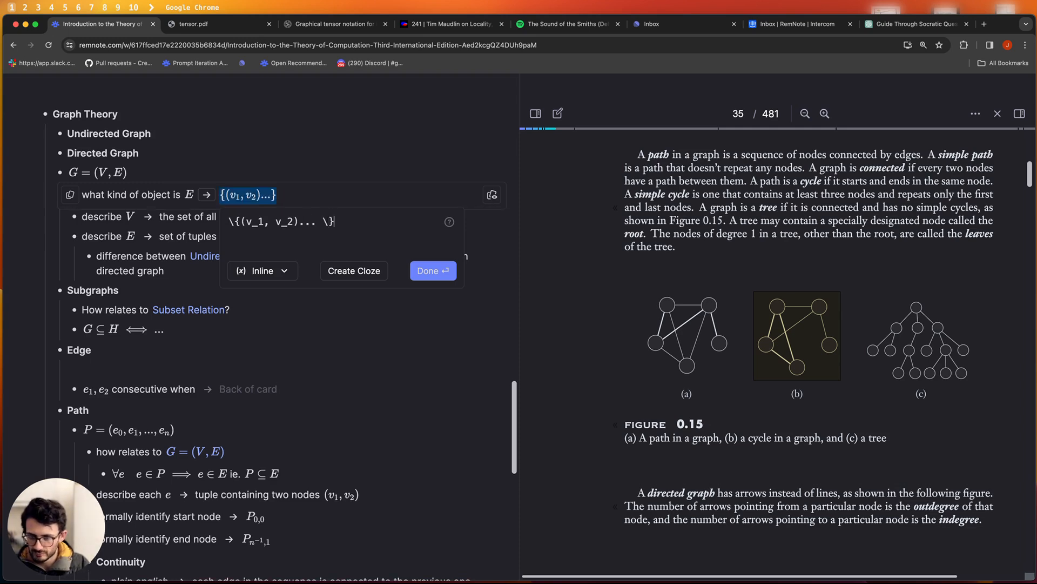
{"action": "key", "text": "Return"}
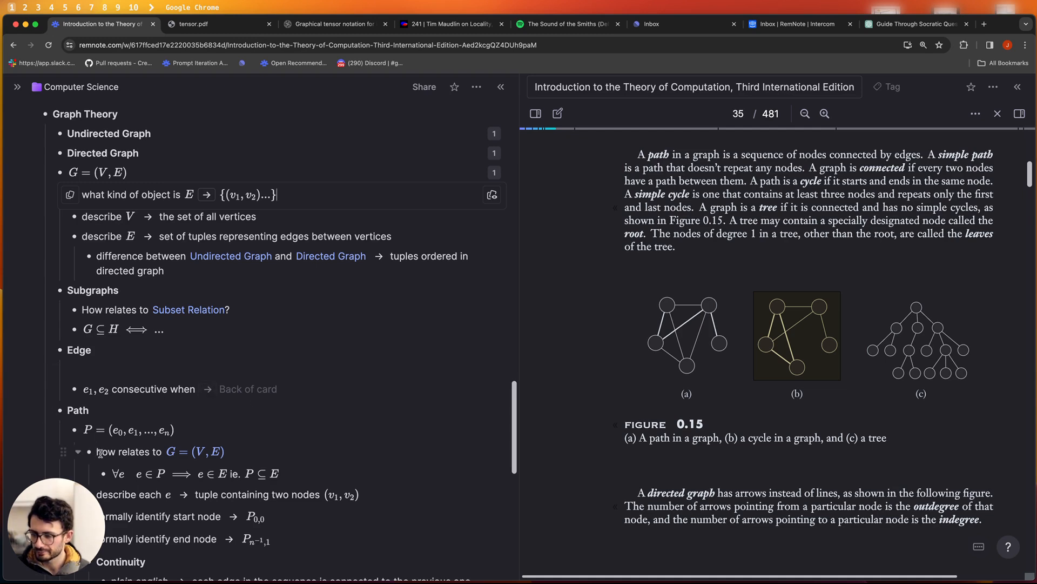
{"action": "scroll", "coordinate": [162, 437], "scroll_direction": "down", "scroll_amount": 5}
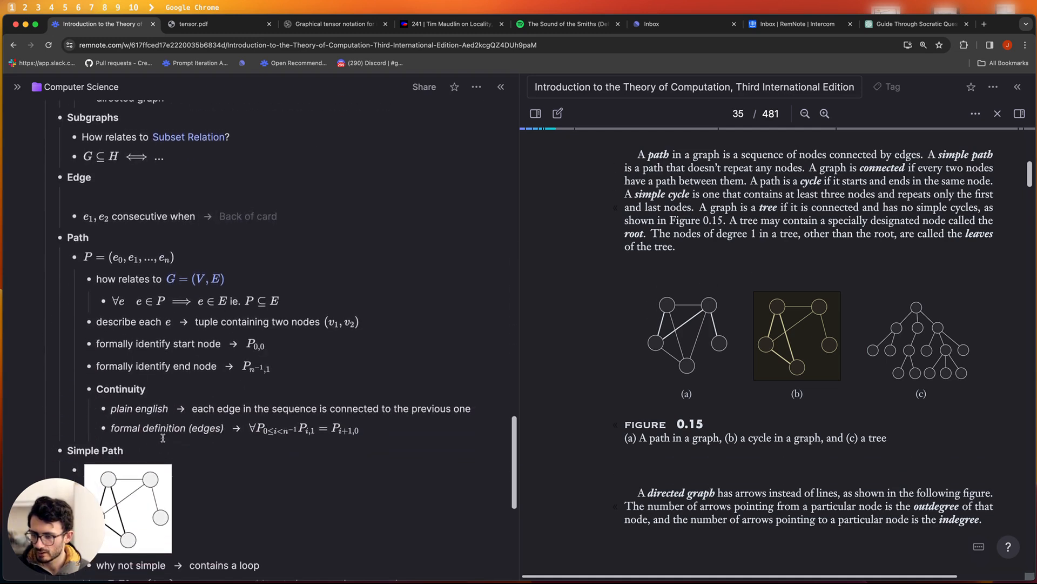
{"action": "left_click", "coordinate": [275, 428]}
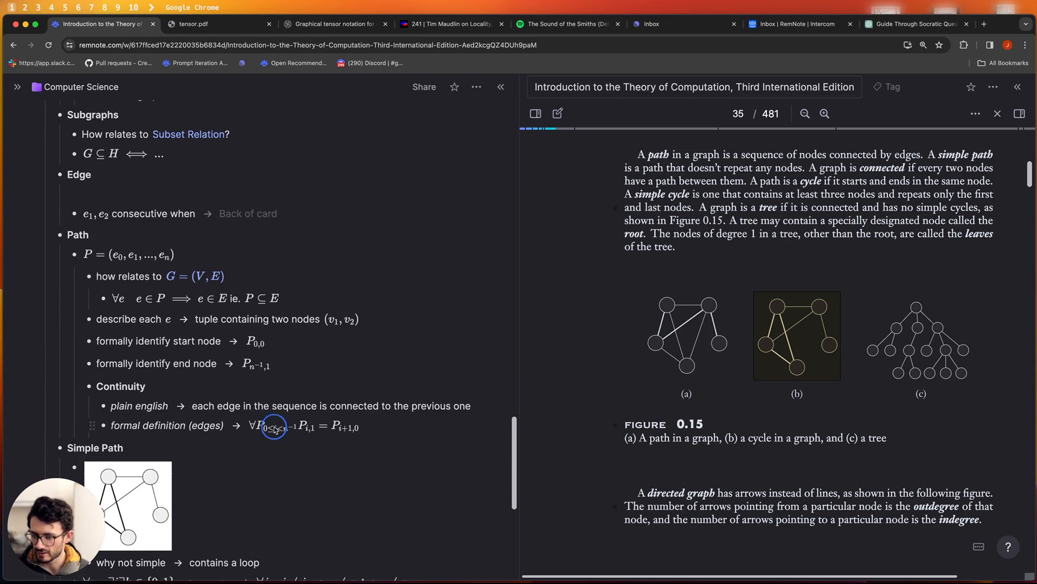
{"action": "left_click", "coordinate": [379, 427]}
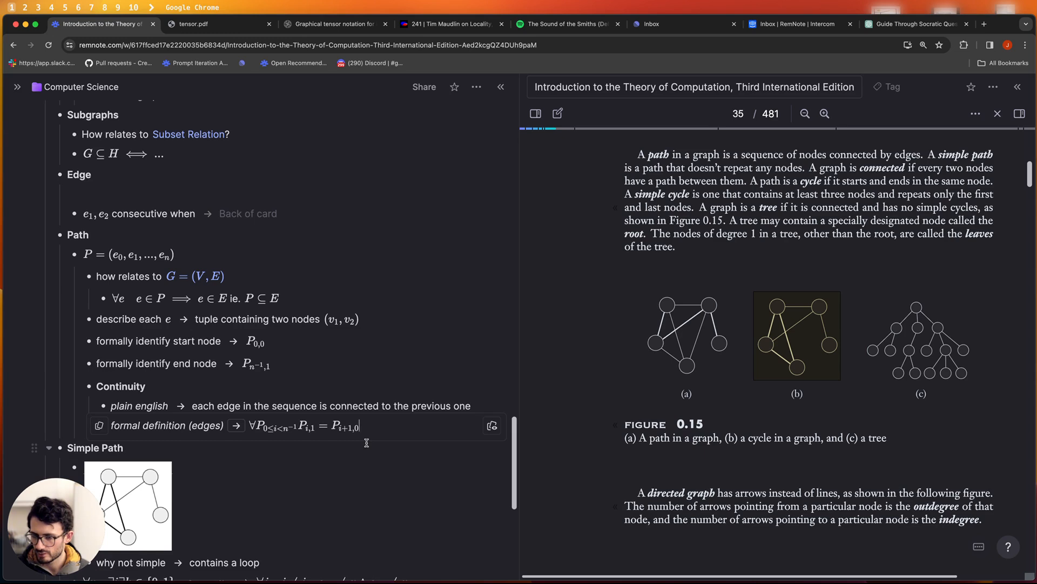
{"action": "scroll", "coordinate": [226, 171], "scroll_direction": "up", "scroll_amount": 5}
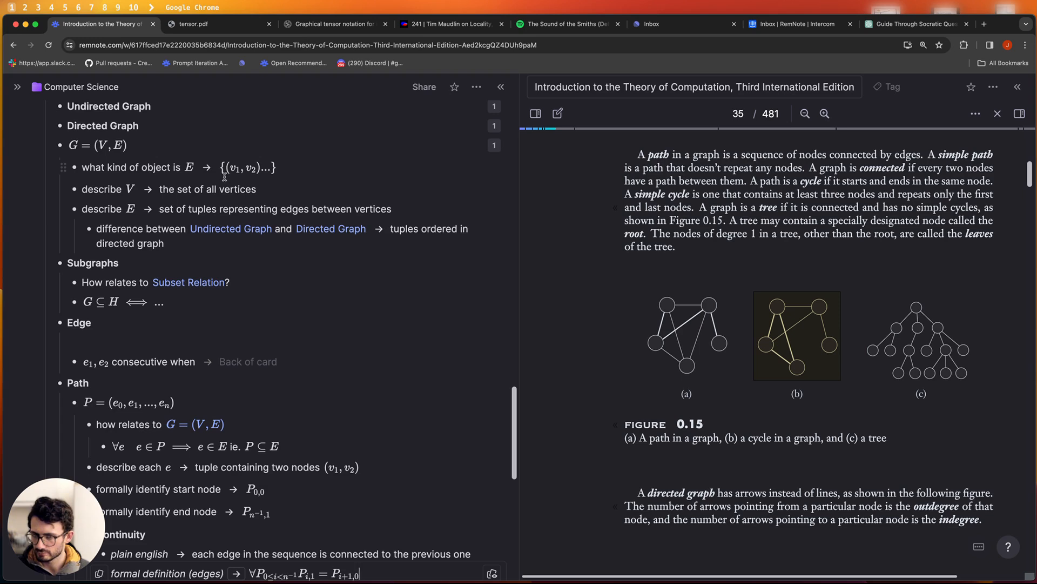
{"action": "scroll", "coordinate": [225, 184], "scroll_direction": "down", "scroll_amount": 9}
{"action": "left_click", "coordinate": [305, 299]}
{"action": "left_click", "coordinate": [417, 293]}
{"action": "left_click", "coordinate": [345, 298]}
{"action": "left_click", "coordinate": [345, 298]}
{"action": "left_click", "coordinate": [366, 293]}
{"action": "left_click", "coordinate": [384, 291]}
{"action": "left_click", "coordinate": [384, 291]}
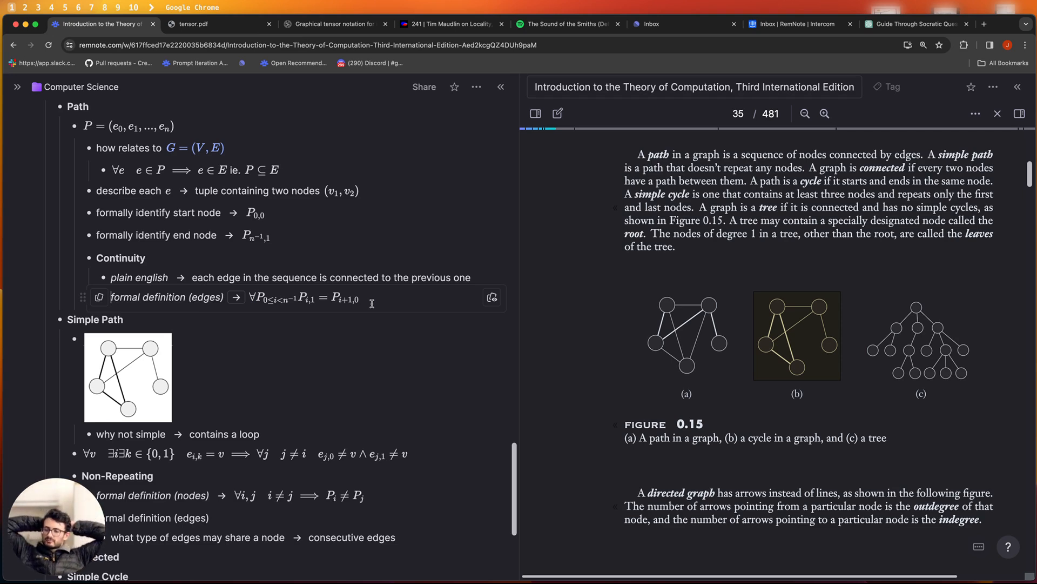
{"action": "scroll", "coordinate": [244, 270], "scroll_direction": "up", "scroll_amount": 10}
{"action": "scroll", "coordinate": [111, 237], "scroll_direction": "down", "scroll_amount": 5}
{"action": "scroll", "coordinate": [111, 237], "scroll_direction": "down", "scroll_amount": 2}
{"action": "scroll", "coordinate": [129, 257], "scroll_direction": "up", "scroll_amount": 4}
- Reply to ChatGPT: 'end node of first edge is start node of second edge'
{"action": "key", "text": "ctrl+shift+Tab"}
{"action": "left_click_drag", "start_coordinate": [600, 433], "coordinate": [544, 492]}
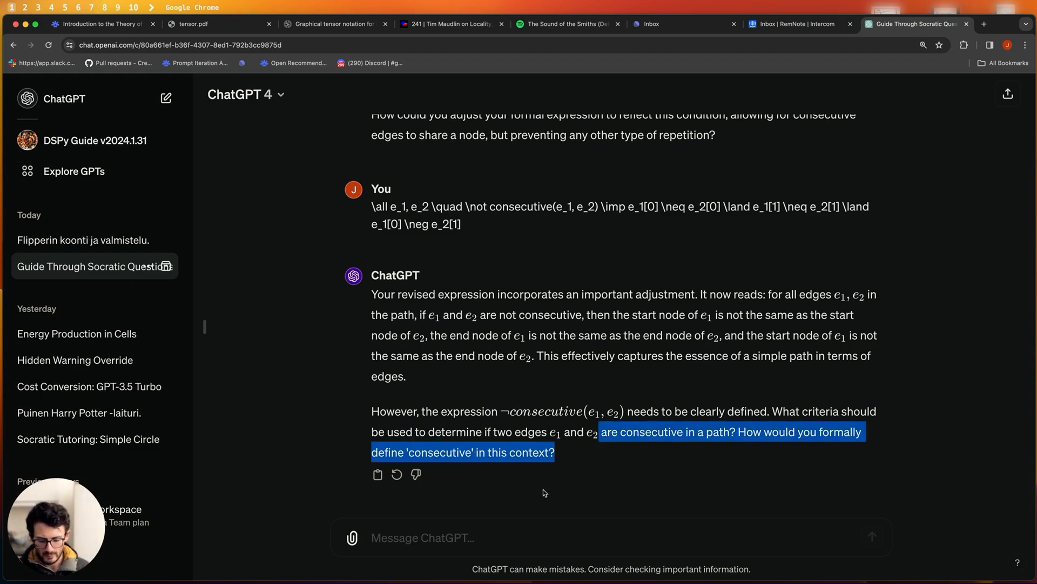
{"action": "type", "text": "edge"}
{"action": "left_click", "coordinate": [102, 24]}
{"action": "left_click", "coordinate": [902, 25]}
{"action": "left_click_drag", "start_coordinate": [556, 453], "coordinate": [380, 414]}
{"action": "left_click", "coordinate": [441, 540]}
{"action": "key", "text": "BackSpace"}
{"action": "key", "text": "BackSpace"}
{"action": "key", "text": "BackSpace"}
{"action": "key", "text": "BackSpace"}
{"action": "type", "text": "end node of first edge is start node of second edge"}
{"action": "key", "text": "Return"}
- Read ChatGPT's reply with the formal non-consecutive condition, then return to the RemNote notes
{"action": "scroll", "coordinate": [407, 452], "scroll_direction": "up", "scroll_amount": 6}
{"action": "scroll", "coordinate": [429, 401], "scroll_direction": "down", "scroll_amount": 10}
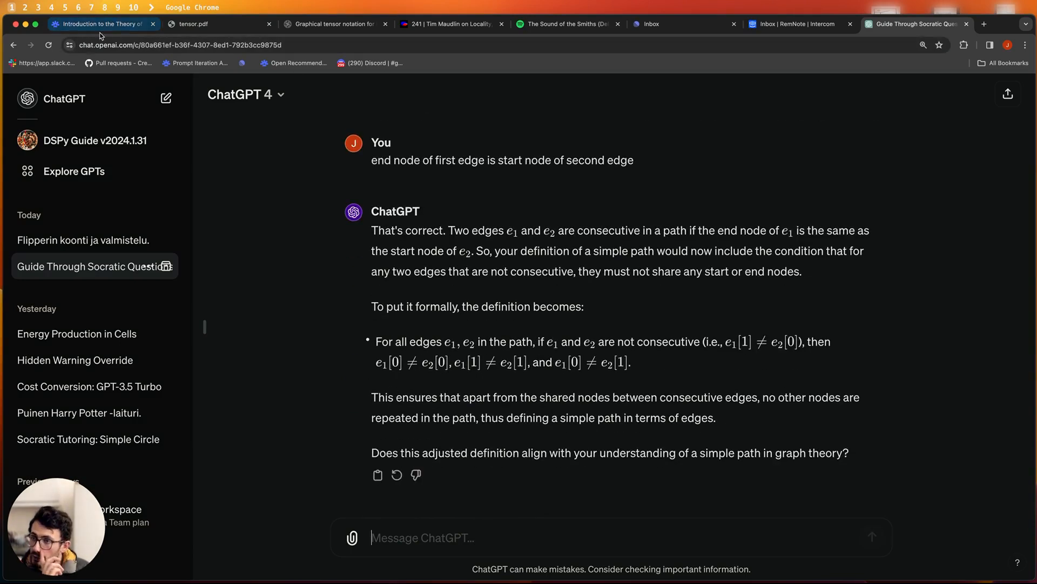
{"action": "left_click", "coordinate": [77, 26]}
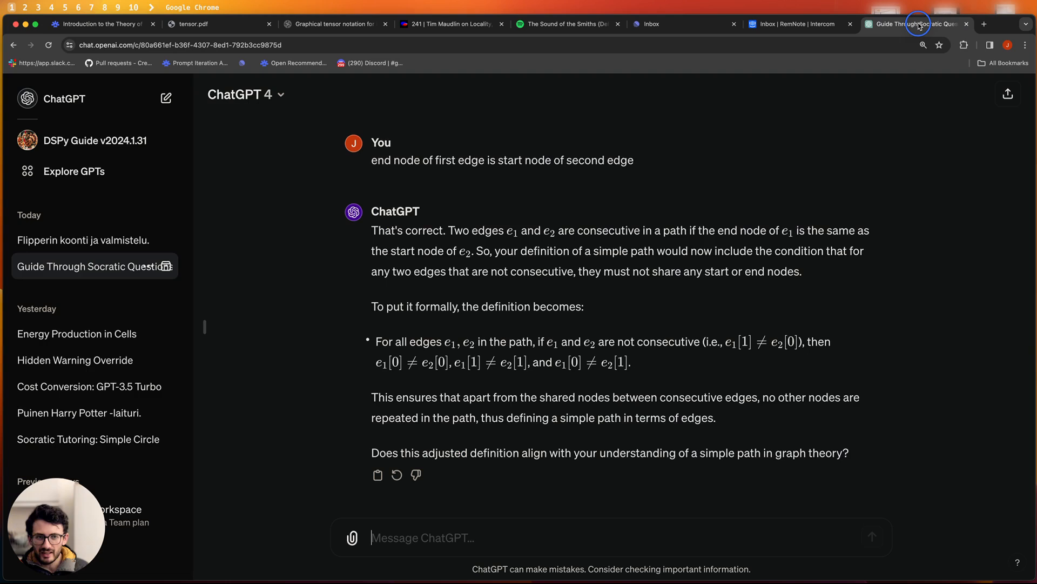
{"action": "left_click", "coordinate": [917, 24]}
{"action": "left_click_drag", "start_coordinate": [651, 371], "coordinate": [496, 351]}
{"action": "left_click", "coordinate": [496, 350]}
{"action": "scroll", "coordinate": [609, 296], "scroll_direction": "up", "scroll_amount": 4}
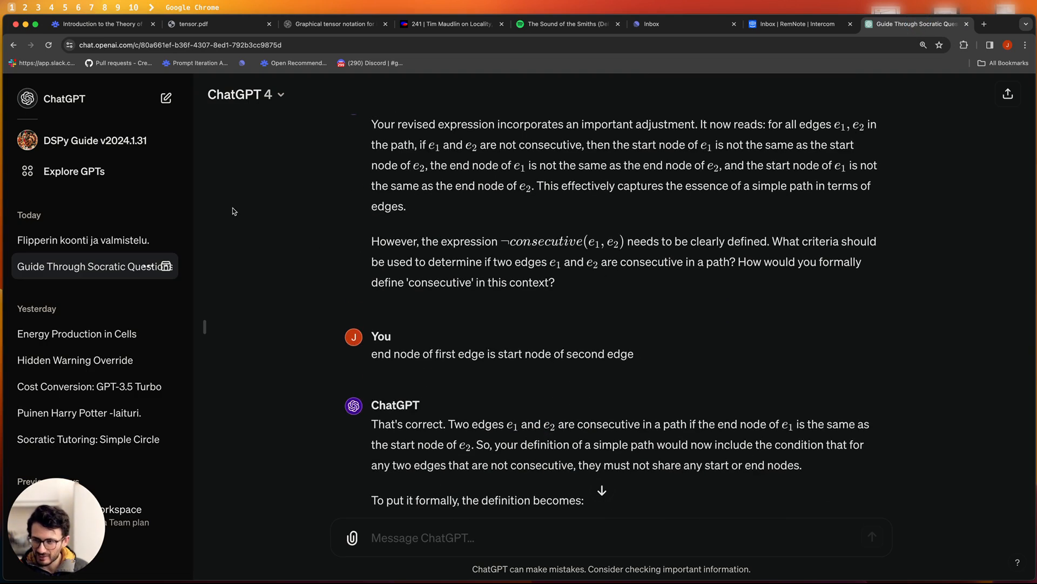
{"action": "left_click", "coordinate": [71, 23]}
{"action": "scroll", "coordinate": [307, 206], "scroll_direction": "down", "scroll_amount": 3}
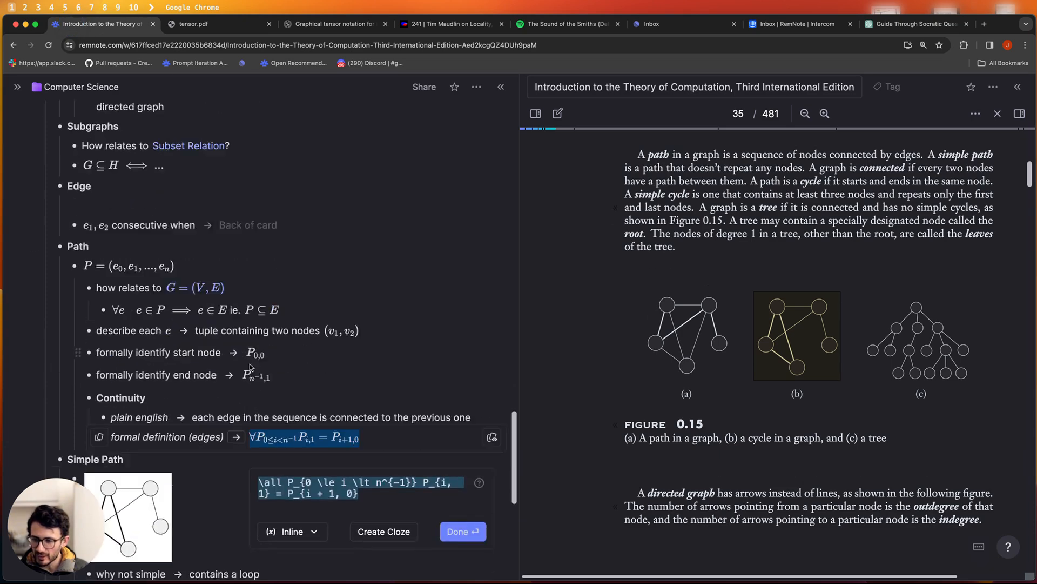
- Open the continuity formula's LaTeX source and select all of it
{"action": "left_click", "coordinate": [341, 393]}
{"action": "left_click", "coordinate": [380, 393]}
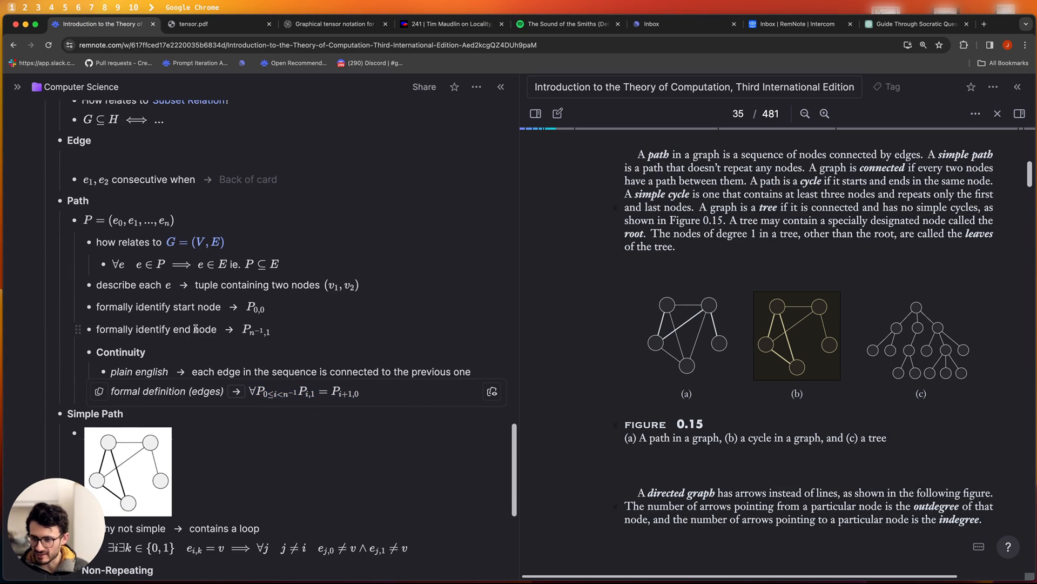
{"action": "scroll", "coordinate": [76, 329], "scroll_direction": "down", "scroll_amount": 4}
{"action": "scroll", "coordinate": [201, 349], "scroll_direction": "up", "scroll_amount": 5}
{"action": "scroll", "coordinate": [280, 309], "scroll_direction": "down", "scroll_amount": 3}
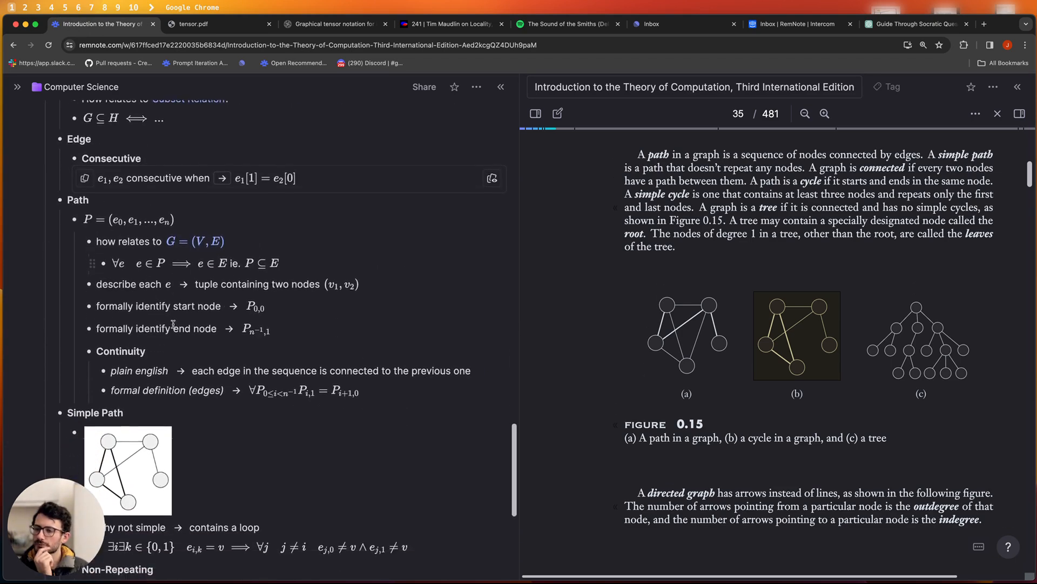
{"action": "left_click", "coordinate": [280, 317]}
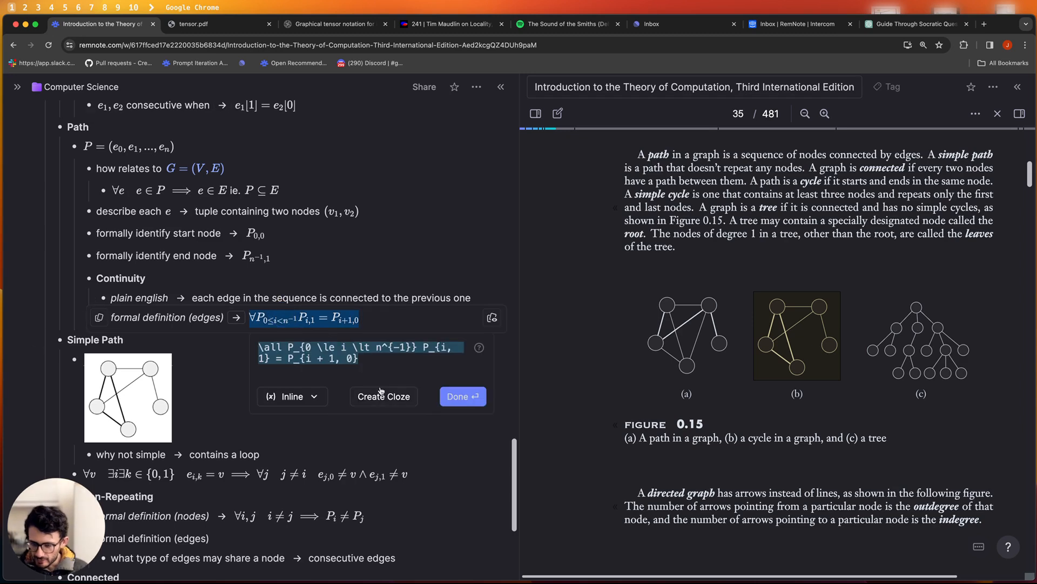
{"action": "left_click_drag", "start_coordinate": [378, 365], "coordinate": [264, 348]}
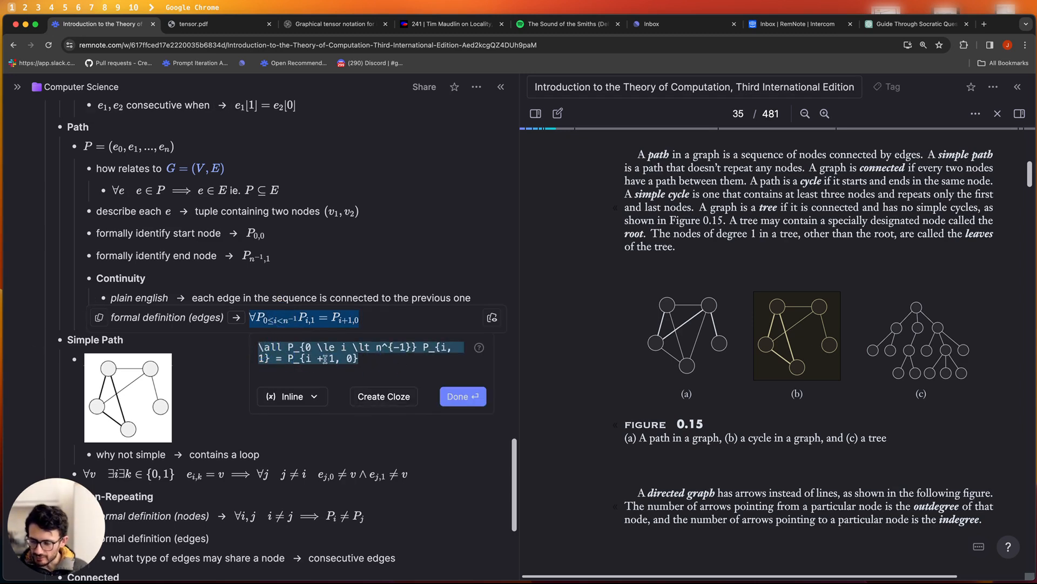
{"action": "left_click_drag", "start_coordinate": [358, 358], "coordinate": [259, 347]}
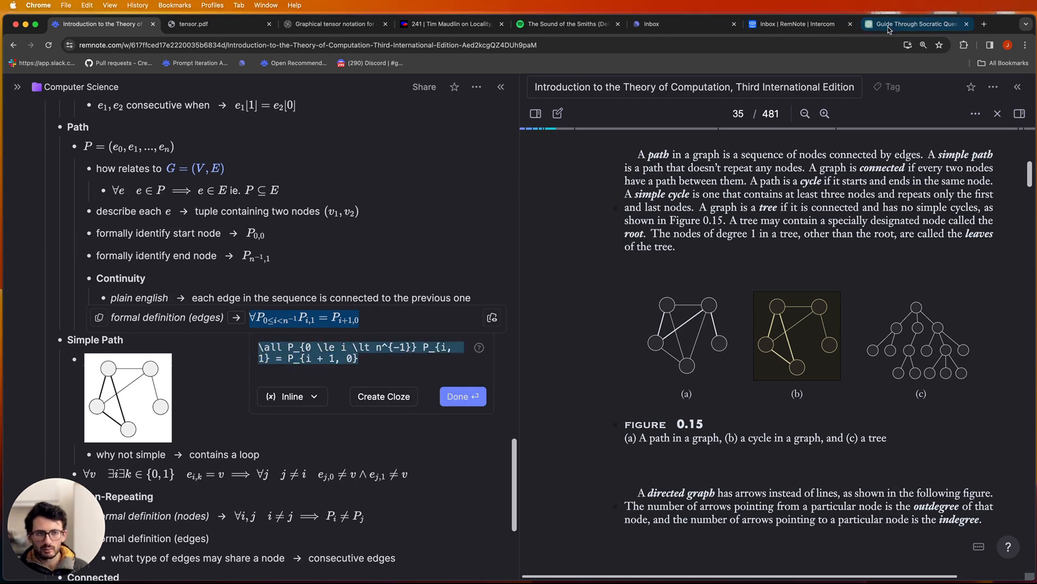
{"action": "scroll", "coordinate": [340, 189], "scroll_direction": "up", "scroll_amount": 5}
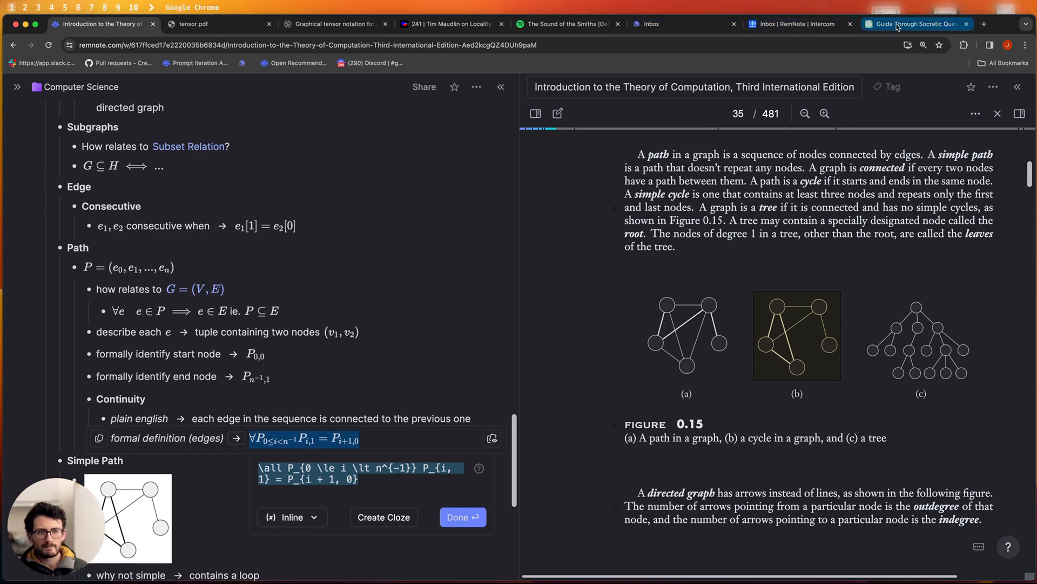
- Go to the ChatGPT conversation and start typing 'P a' in the message box
{"action": "left_click", "coordinate": [913, 24]}
{"action": "scroll", "coordinate": [463, 472], "scroll_direction": "down", "scroll_amount": 4}
{"action": "type", "text": "P a"}
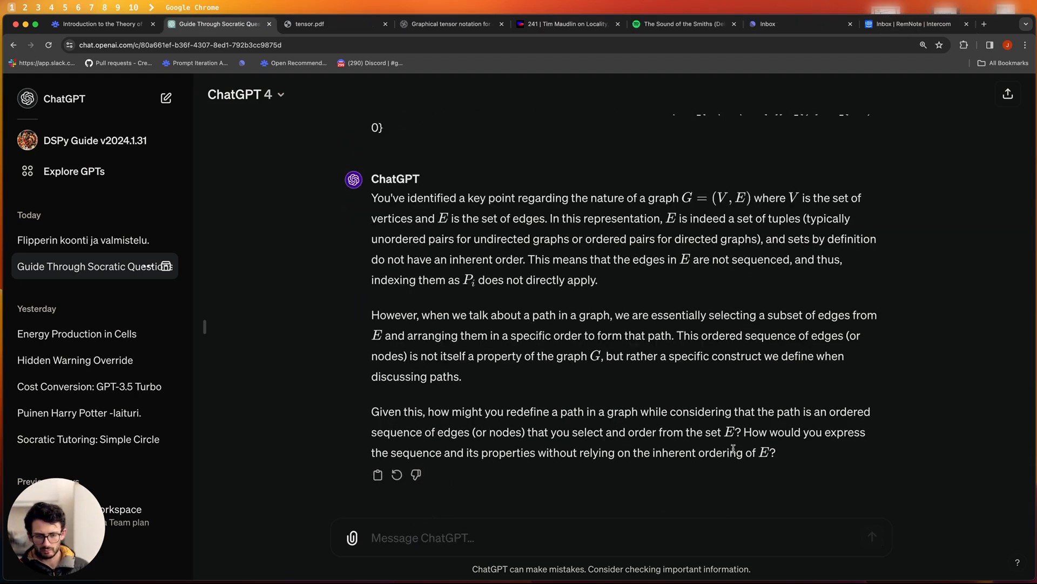
- Read ChatGPT's answer that E's edges have no inherent order, then return to RemNote
{"action": "right_click", "coordinate": [657, 474]}
{"action": "left_click", "coordinate": [510, 431]}
{"action": "left_click_drag", "start_coordinate": [780, 457], "coordinate": [361, 399]}
{"action": "left_click", "coordinate": [363, 399]}
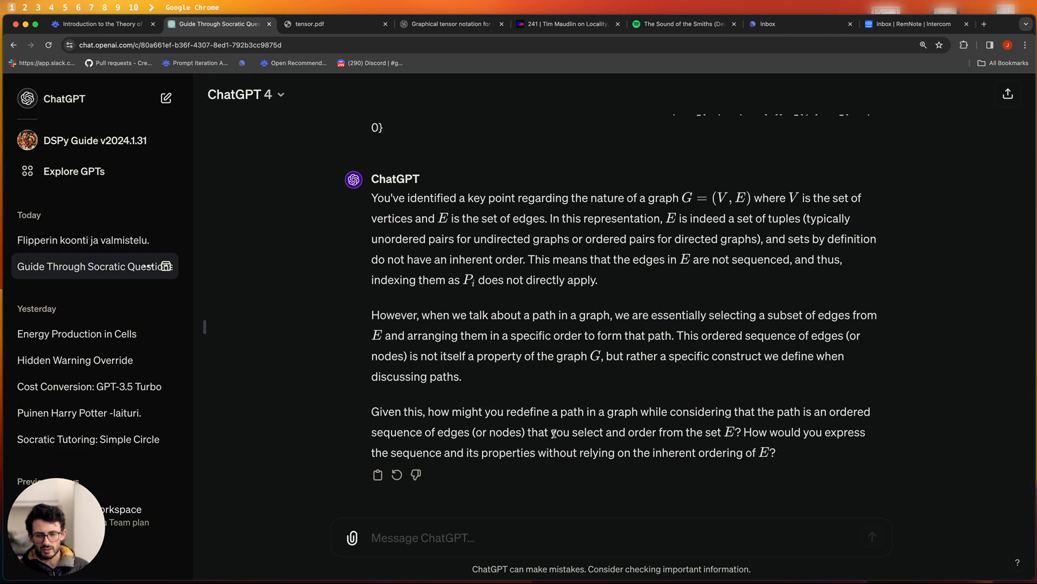
{"action": "left_click_drag", "start_coordinate": [744, 434], "coordinate": [683, 435]}
{"action": "left_click", "coordinate": [861, 432]}
{"action": "left_click", "coordinate": [681, 435]}
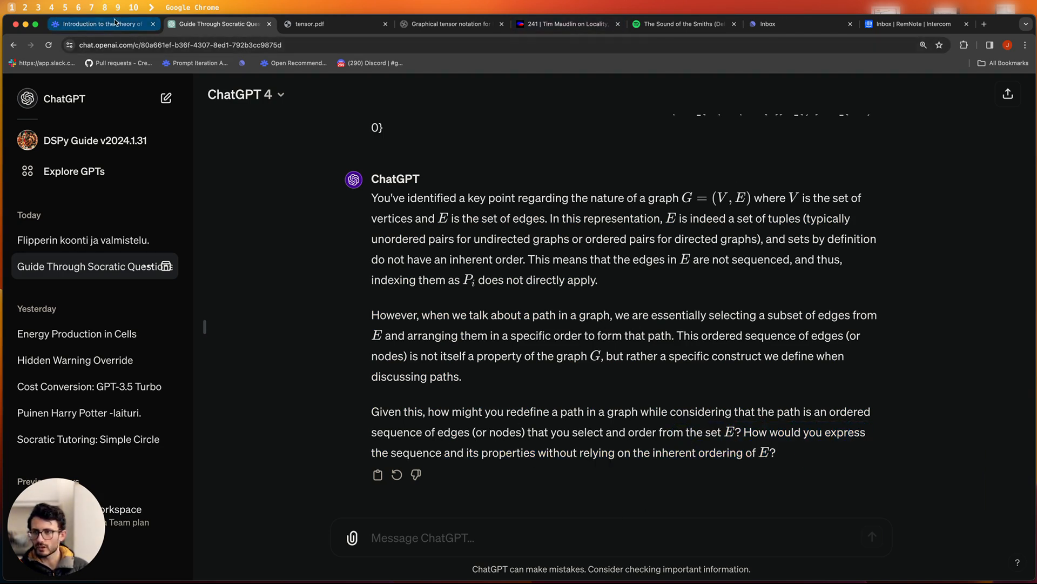
{"action": "left_click", "coordinate": [97, 24]}
{"action": "left_click", "coordinate": [322, 284]}
- Add a nested 'maybe wrong:' bullet under the formal definition (edges) line
{"action": "scroll", "coordinate": [313, 306], "scroll_direction": "down", "scroll_amount": 3}
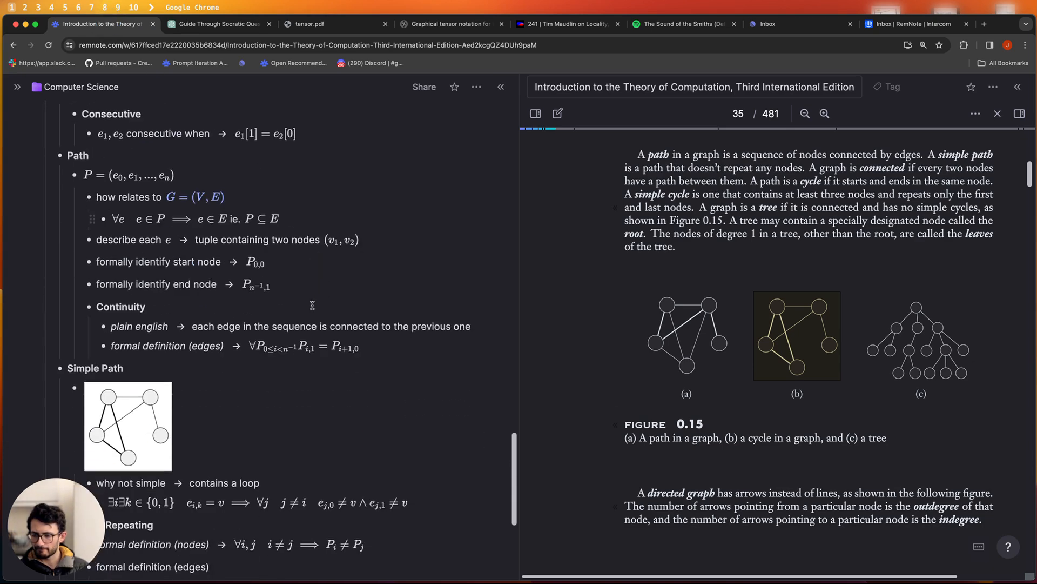
{"action": "left_click", "coordinate": [396, 341]}
{"action": "scroll", "coordinate": [410, 392], "scroll_direction": "up", "scroll_amount": 1}
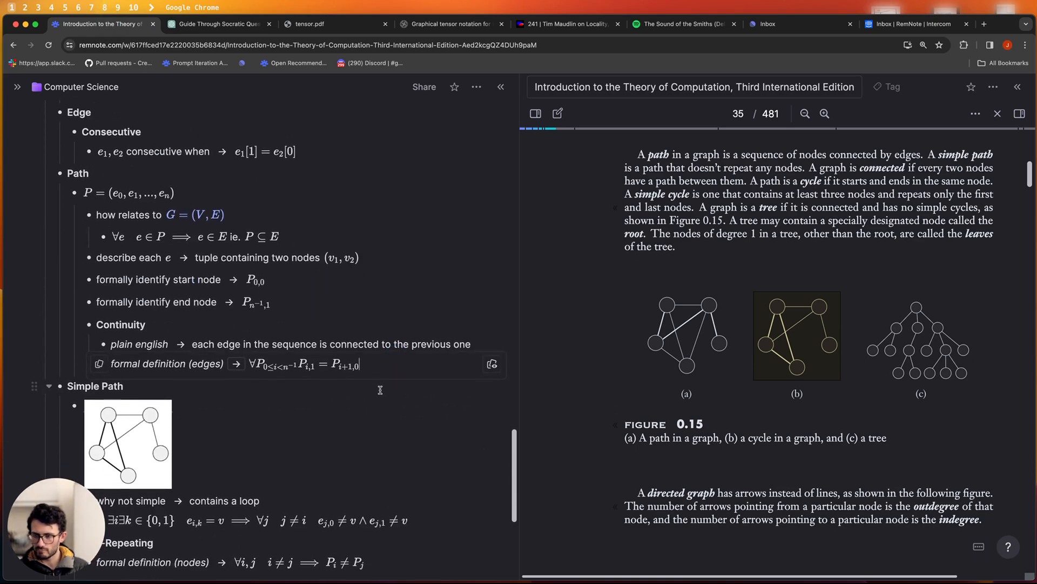
{"action": "key", "text": "Return"}
{"action": "key", "text": "Tab"}
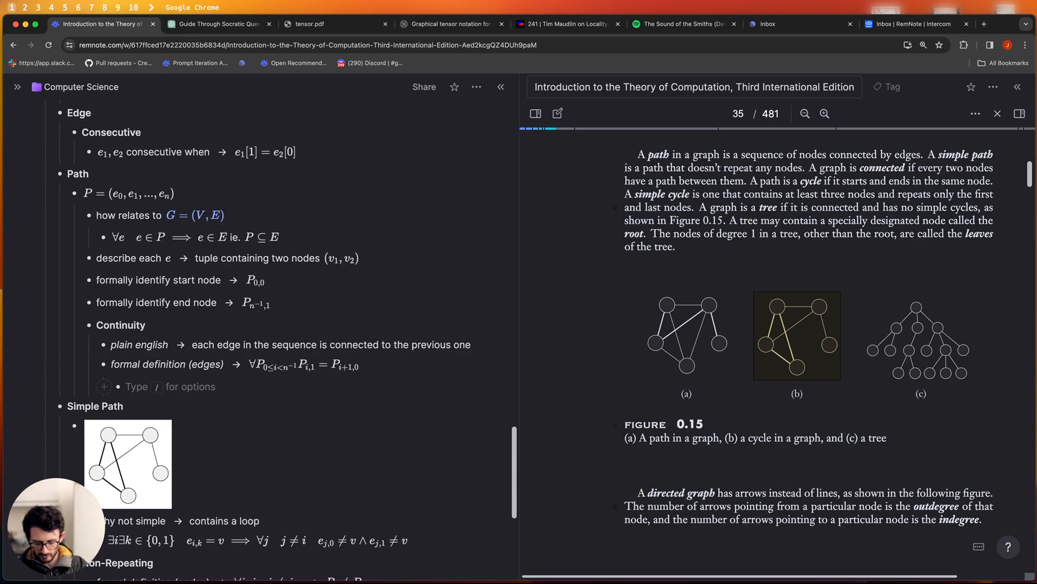
{"action": "type", "text": "maybe worn"}
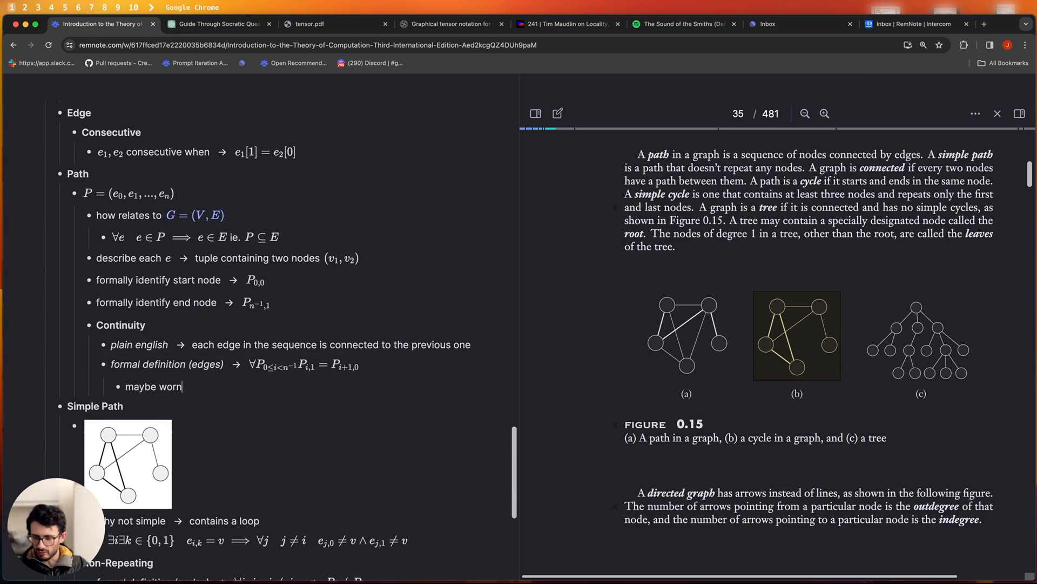
{"action": "key", "text": "BackSpace"}
{"action": "key", "text": "BackSpace"}
{"action": "key", "text": "BackSpace"}
{"action": "type", "text": "rong:"}
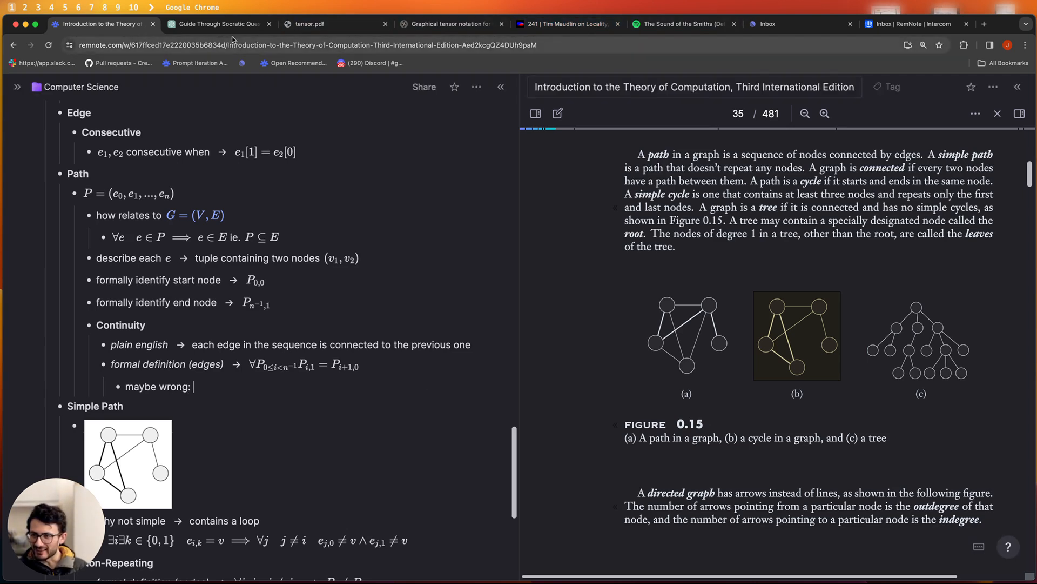
- Select your earlier ChatGPT question about the path definition with unordered E, then return to RemNote
{"action": "left_click", "coordinate": [219, 26]}
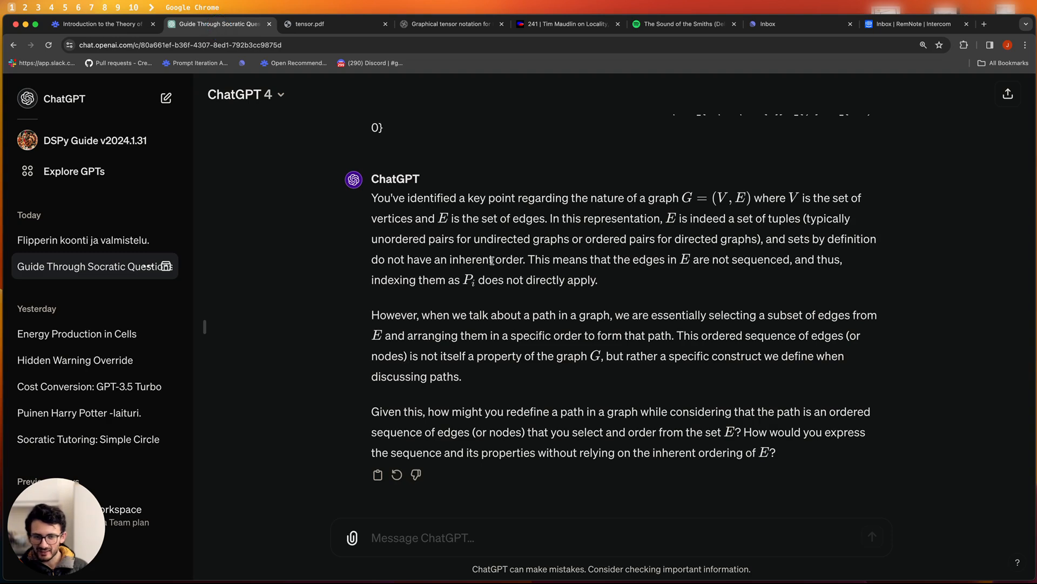
{"action": "scroll", "coordinate": [492, 261], "scroll_direction": "up", "scroll_amount": 4}
{"action": "scroll", "coordinate": [508, 267], "scroll_direction": "down", "scroll_amount": 4}
{"action": "scroll", "coordinate": [538, 281], "scroll_direction": "up", "scroll_amount": 4}
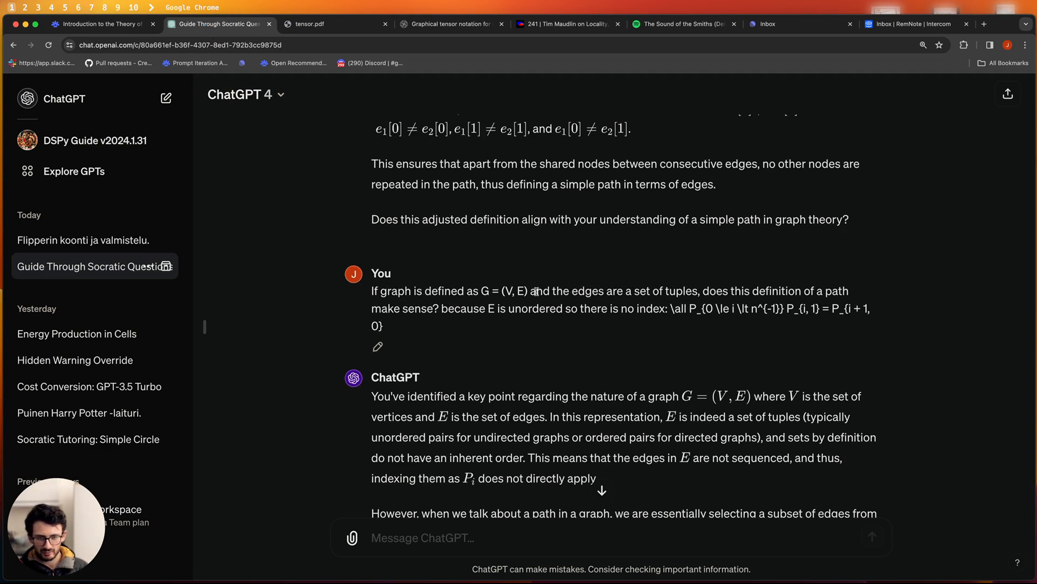
{"action": "left_click_drag", "start_coordinate": [371, 290], "coordinate": [666, 309]}
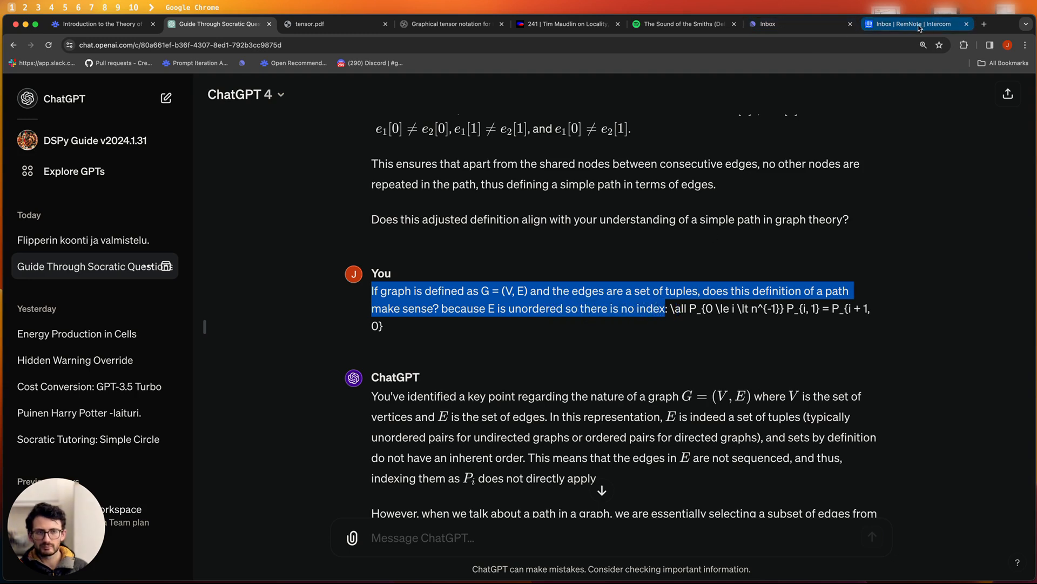
{"action": "left_click", "coordinate": [129, 27]}
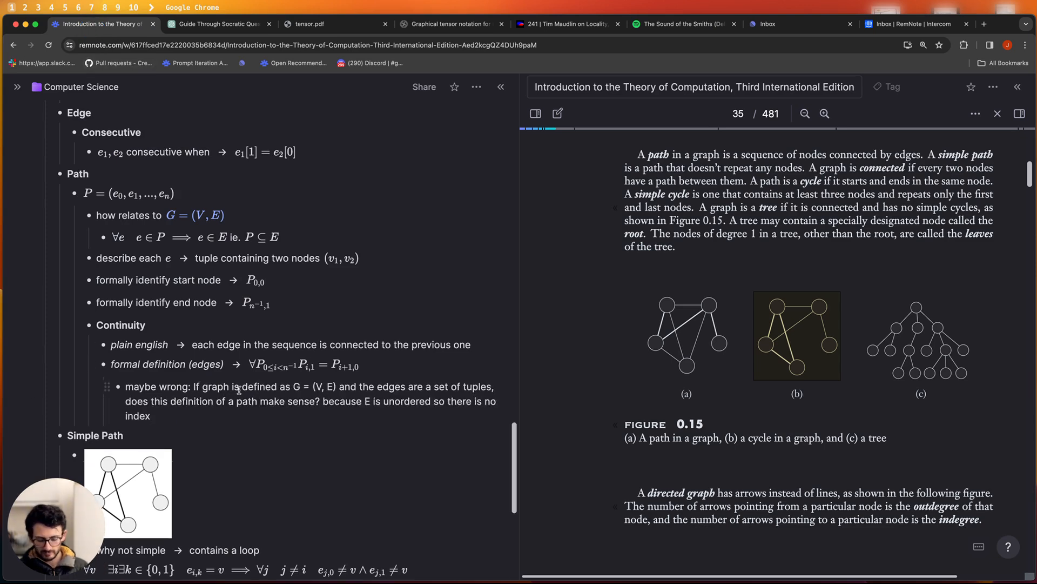
- Highlight the 'maybe wrong' note red using /high
{"action": "type", "text": "/high"}
{"action": "key", "text": "Down"}
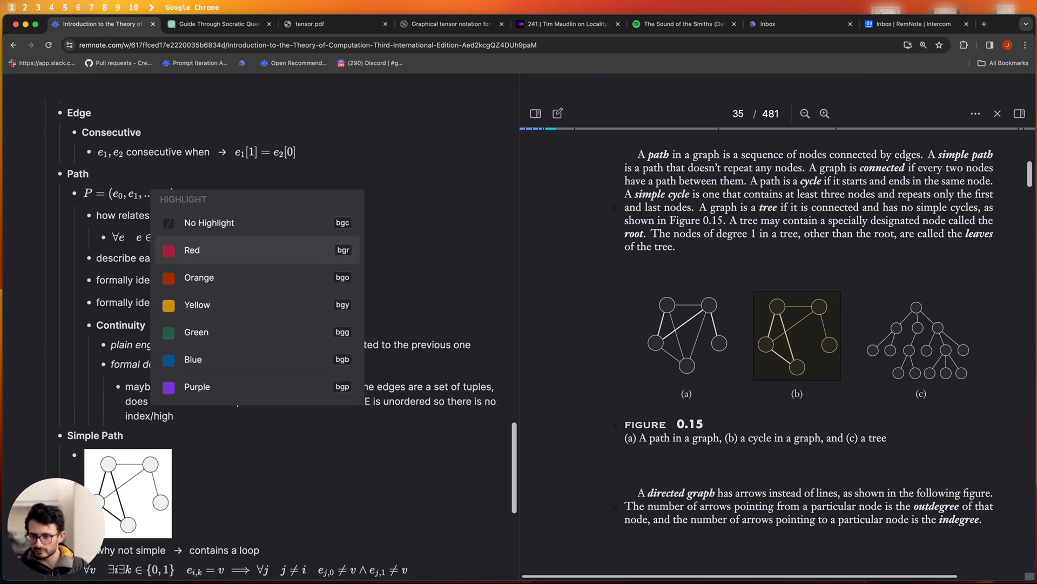
{"action": "key", "text": "Return"}
- Review the LaTeX sources of the P and P = (e0, e1, ..., en) formulas
{"action": "left_click", "coordinate": [88, 195]}
{"action": "left_click", "coordinate": [114, 192]}
{"action": "left_click", "coordinate": [207, 193]}
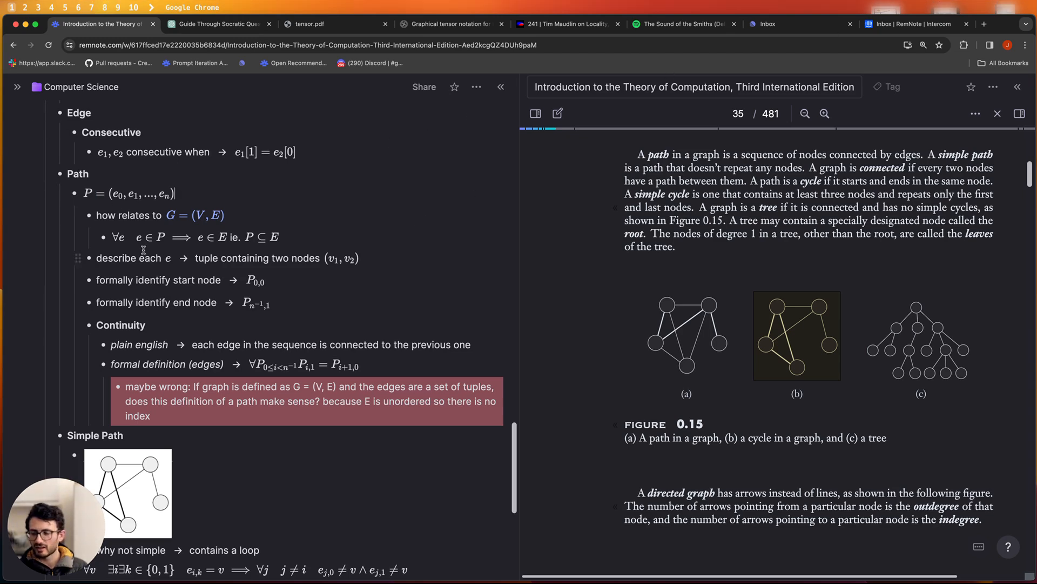
{"action": "scroll", "coordinate": [83, 193], "scroll_direction": "up", "scroll_amount": 1}
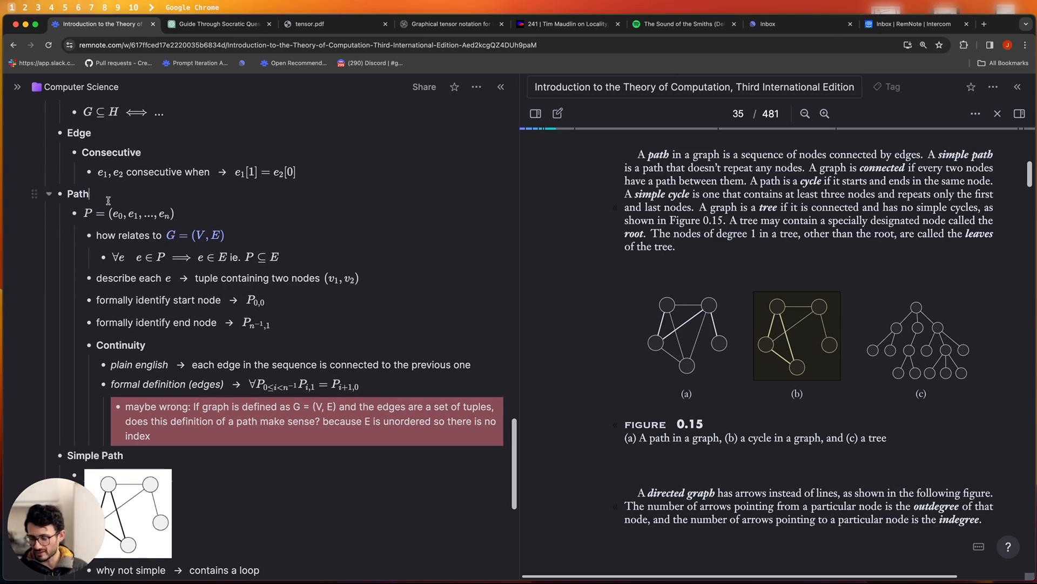
{"action": "scroll", "coordinate": [95, 226], "scroll_direction": "up", "scroll_amount": 4}
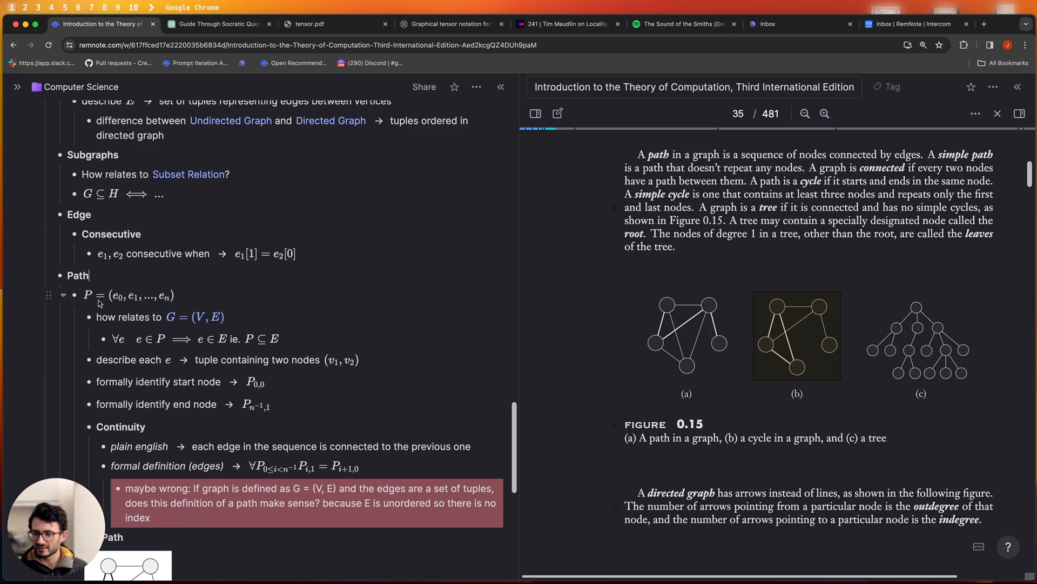
{"action": "left_click", "coordinate": [156, 299]}
{"action": "left_click", "coordinate": [208, 289]}
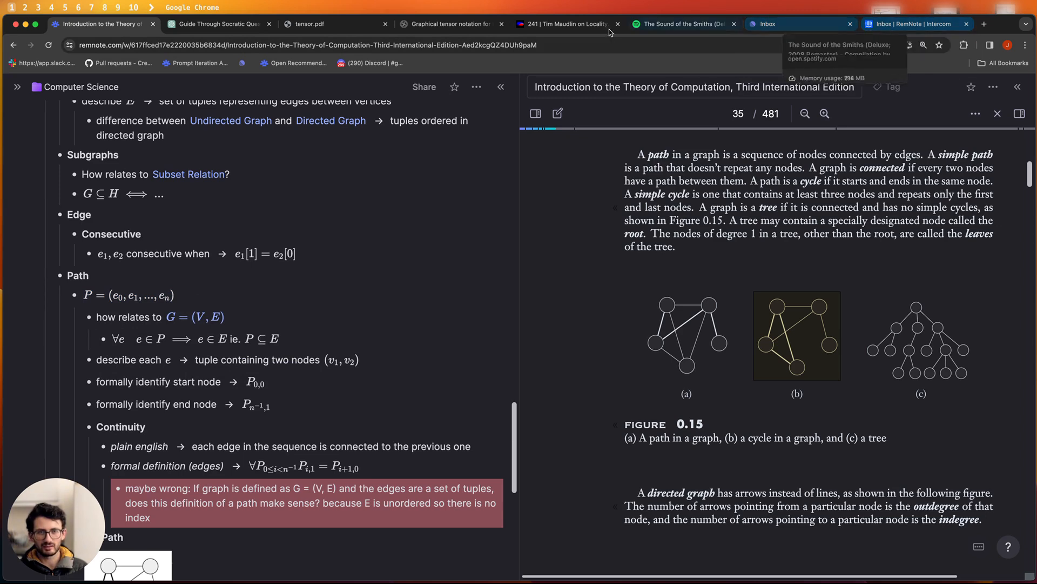
{"action": "scroll", "coordinate": [135, 277], "scroll_direction": "up", "scroll_amount": 5}
{"action": "scroll", "coordinate": [135, 277], "scroll_direction": "down", "scroll_amount": 7}
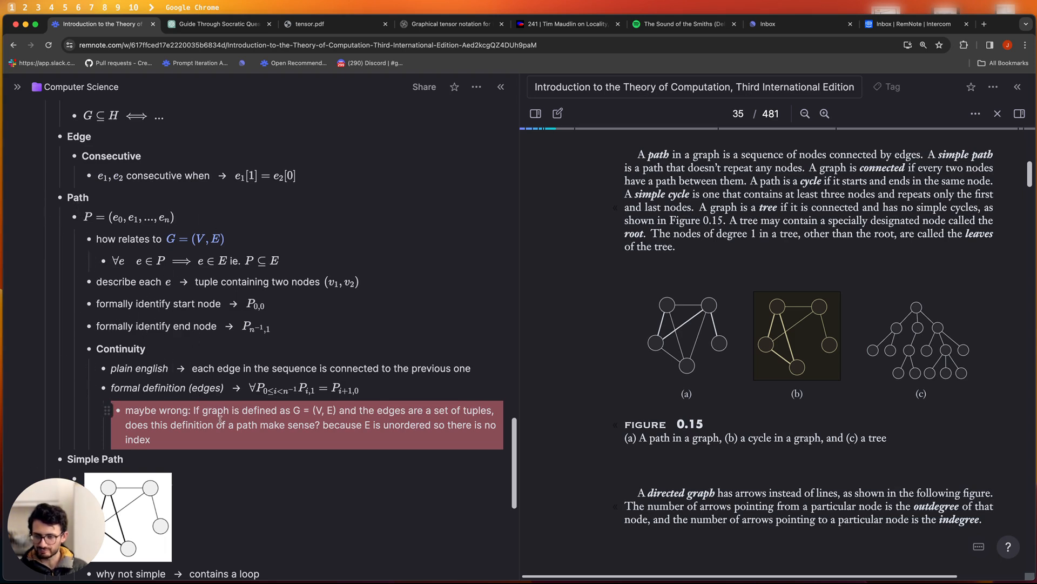
{"action": "left_click", "coordinate": [98, 350]}
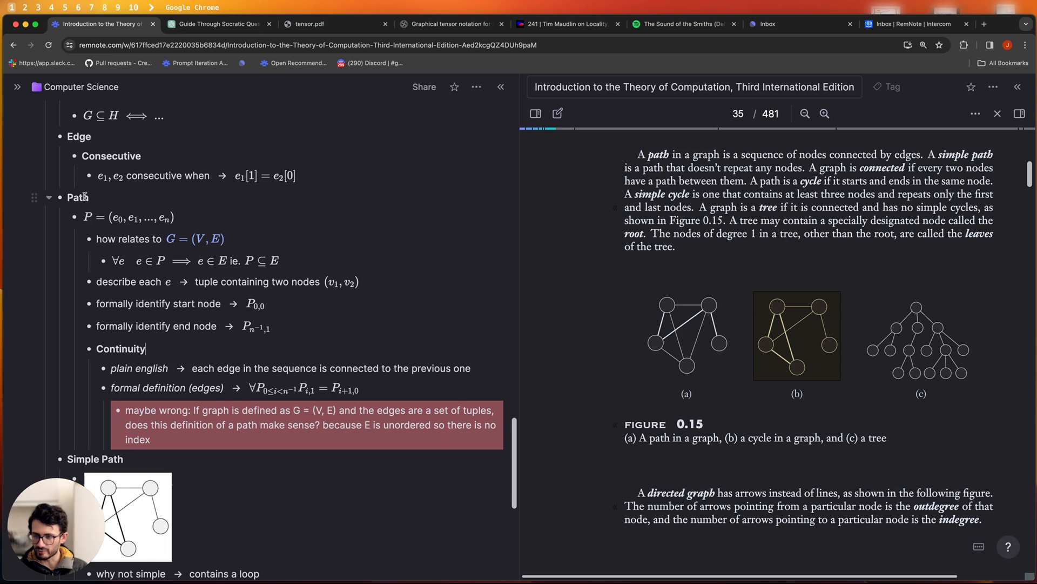
{"action": "left_click", "coordinate": [129, 215]}
{"action": "left_click", "coordinate": [166, 220]}
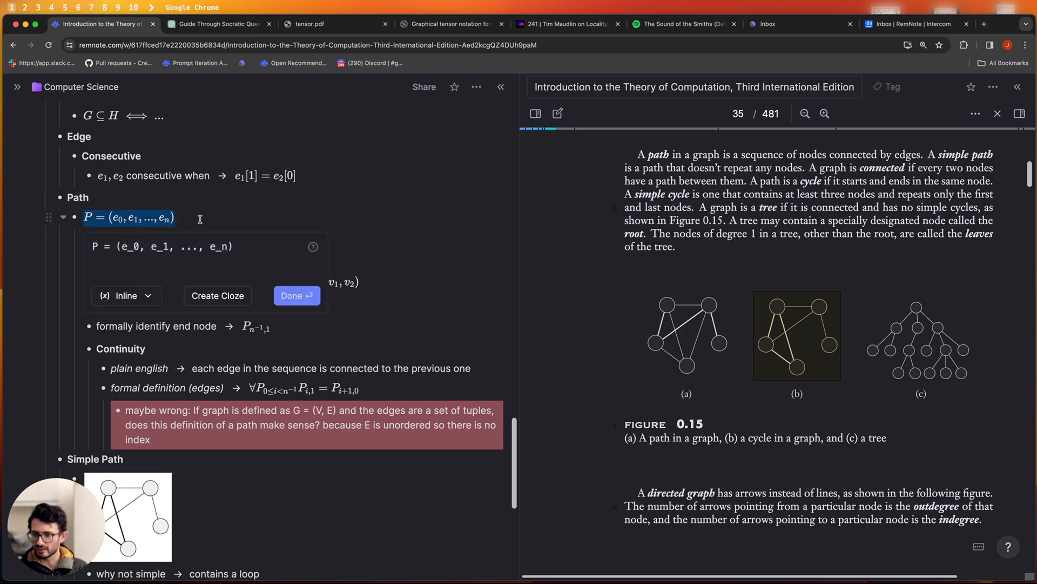
{"action": "left_click", "coordinate": [200, 219]}
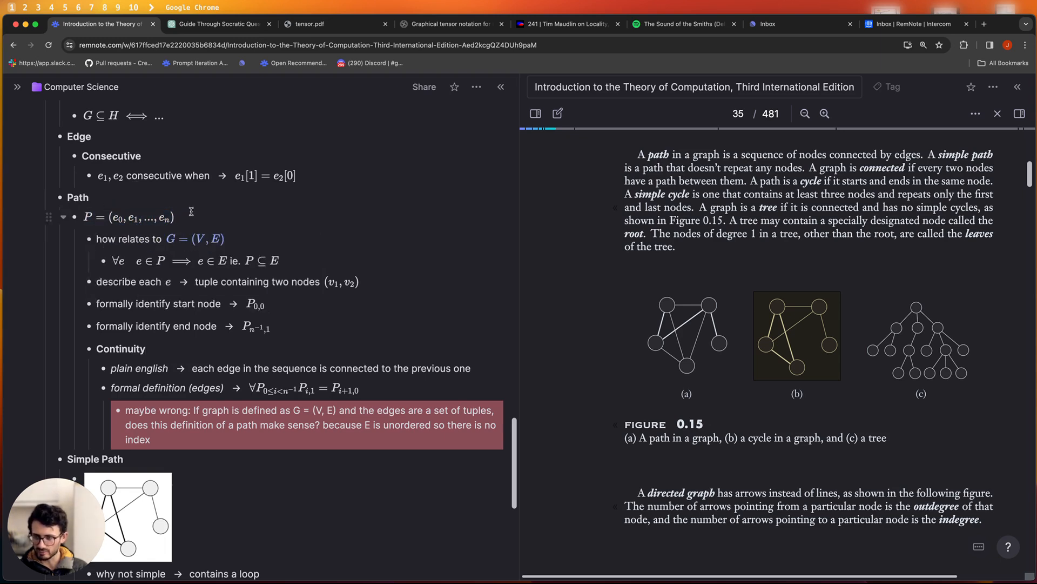
- Check the ChatGPT message box briefly, then come back to the RemNote notes
{"action": "left_click", "coordinate": [265, 24]}
{"action": "scroll", "coordinate": [477, 433], "scroll_direction": "down", "scroll_amount": 5}
{"action": "left_click", "coordinate": [477, 532]}
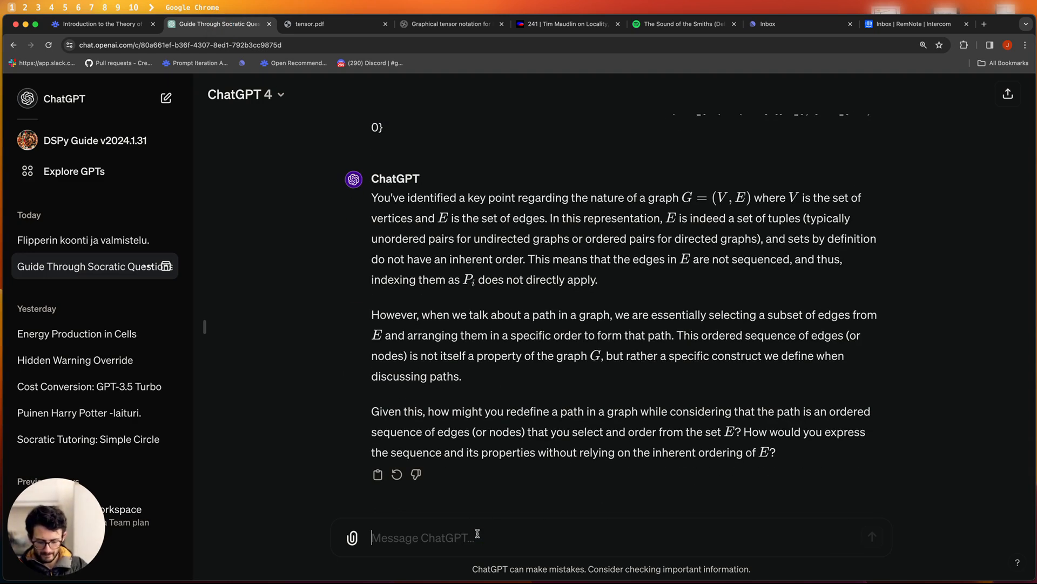
{"action": "key", "text": "ctrl+shift+Tab"}
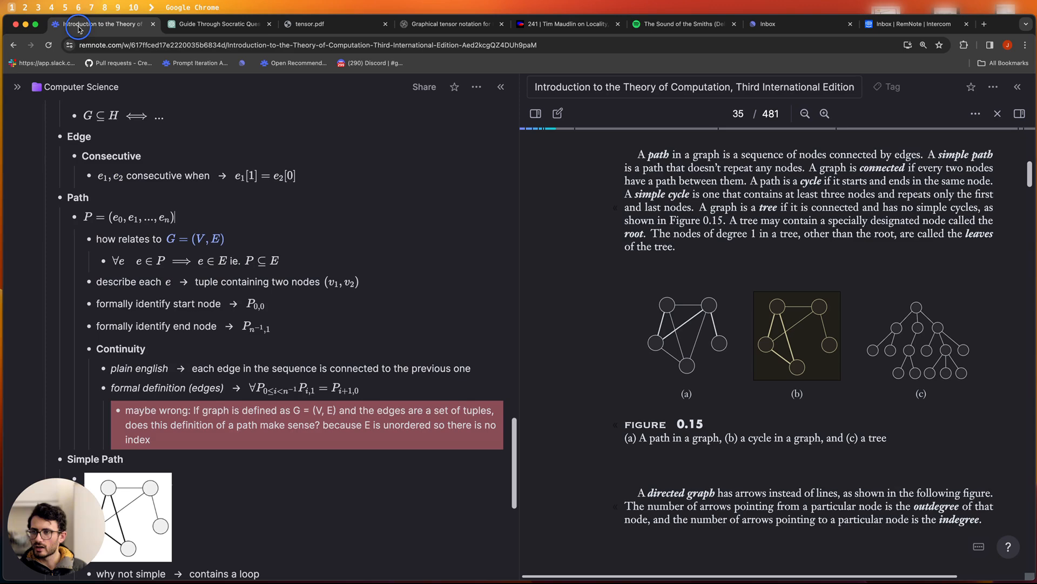
- Delete the ∀v ∃!k loop formula line under Simple Path
{"action": "scroll", "coordinate": [287, 352], "scroll_direction": "down", "scroll_amount": 5}
{"action": "scroll", "coordinate": [188, 309], "scroll_direction": "down", "scroll_amount": 3}
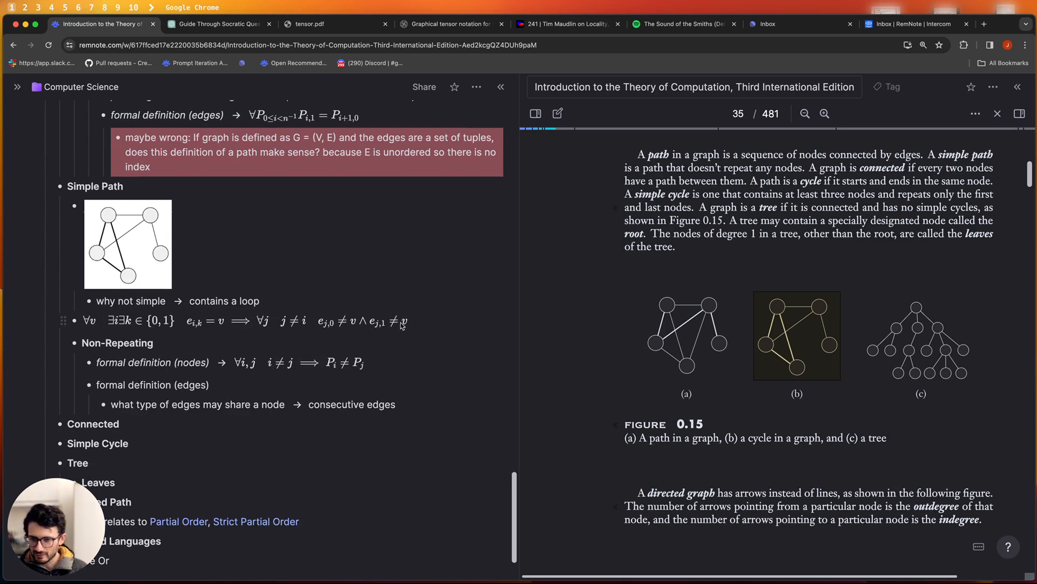
{"action": "left_click_drag", "start_coordinate": [290, 319], "coordinate": [75, 319]}
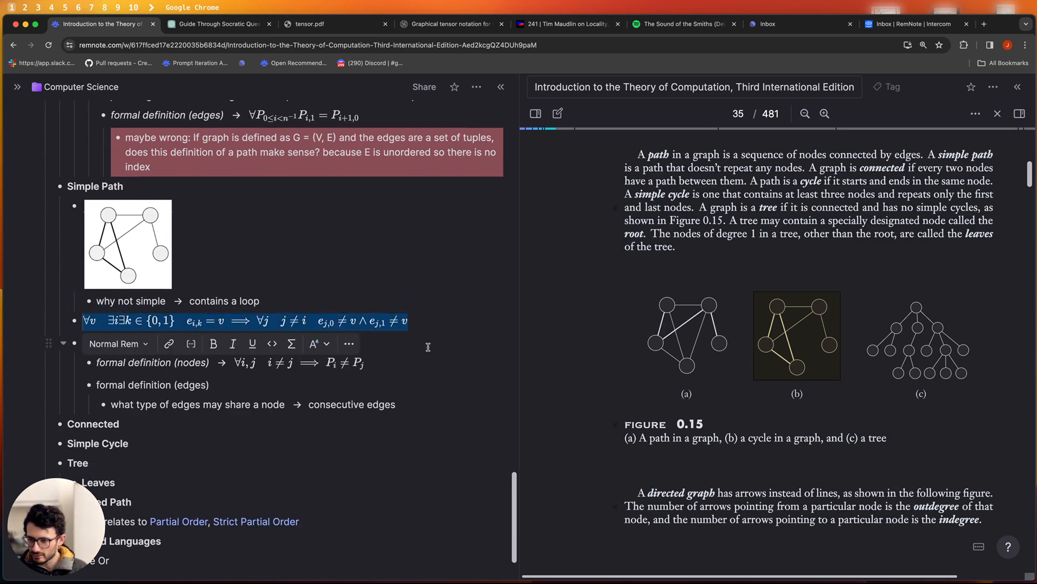
{"action": "key", "text": "BackSpace"}
{"action": "key", "text": "BackSpace"}
- Link the word 'consecutive' to the Consecutive note with [[, then start a new bullet
{"action": "scroll", "coordinate": [187, 341], "scroll_direction": "up", "scroll_amount": 5}
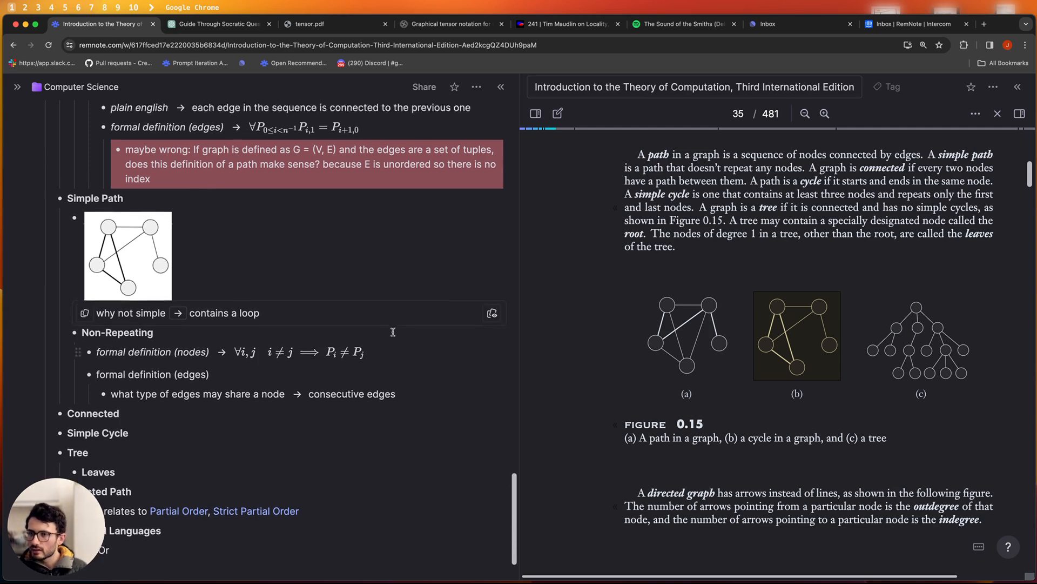
{"action": "scroll", "coordinate": [187, 341], "scroll_direction": "down", "scroll_amount": 4}
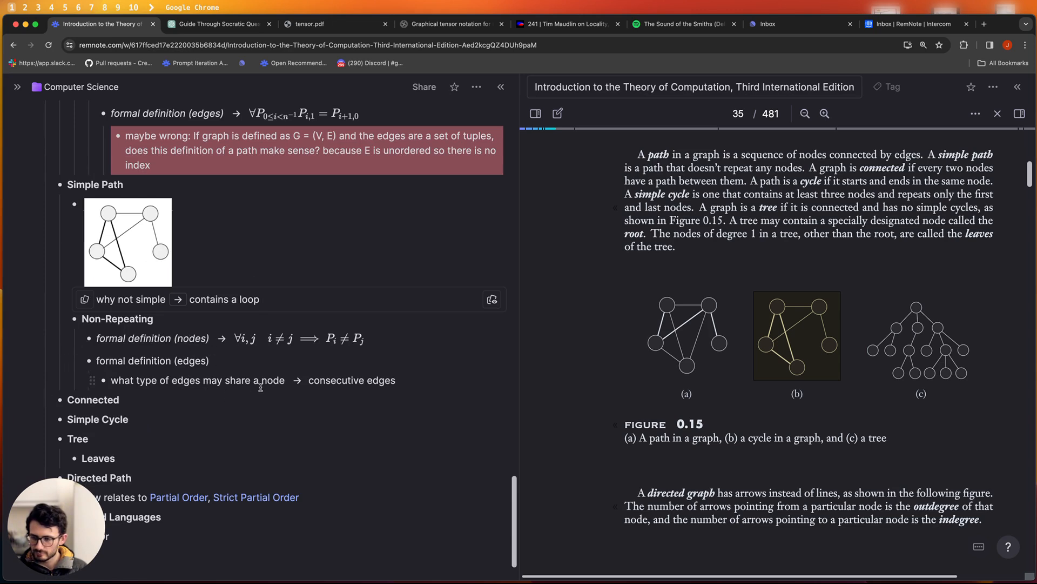
{"action": "double_click", "coordinate": [331, 380]}
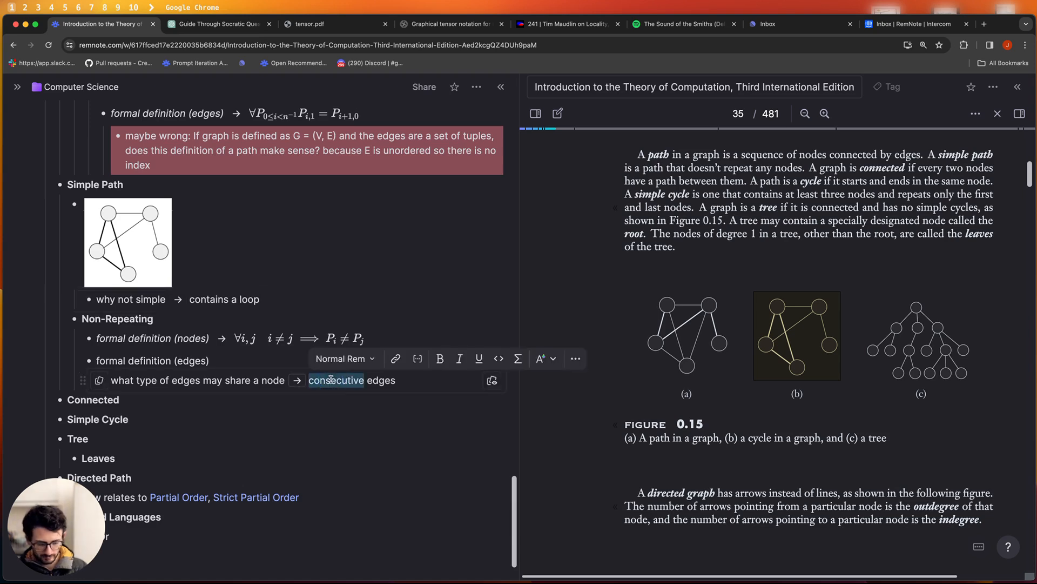
{"action": "type", "text": "[["}
{"action": "key", "text": "Return"}
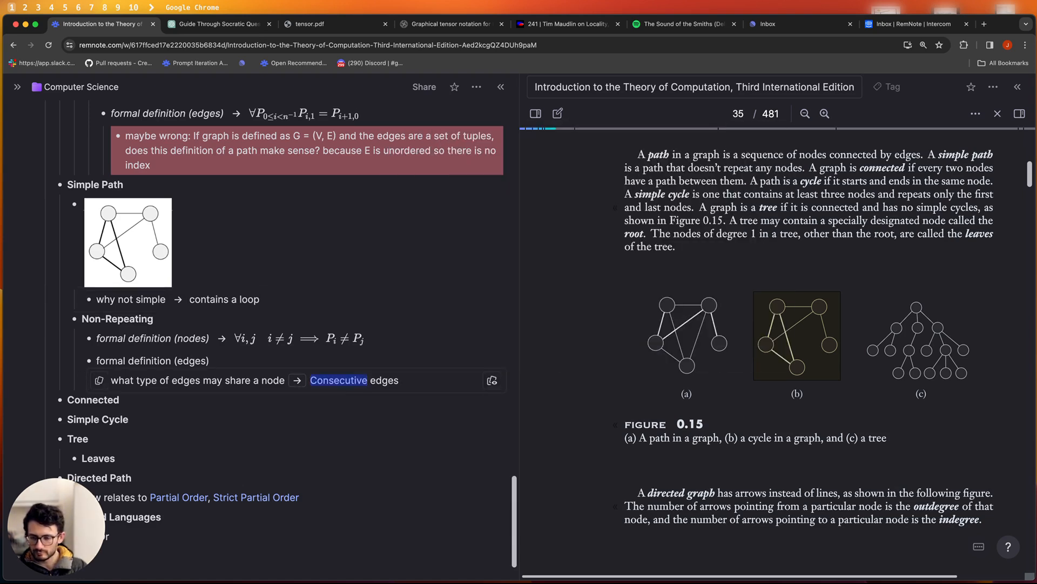
{"action": "key", "text": "Return"}
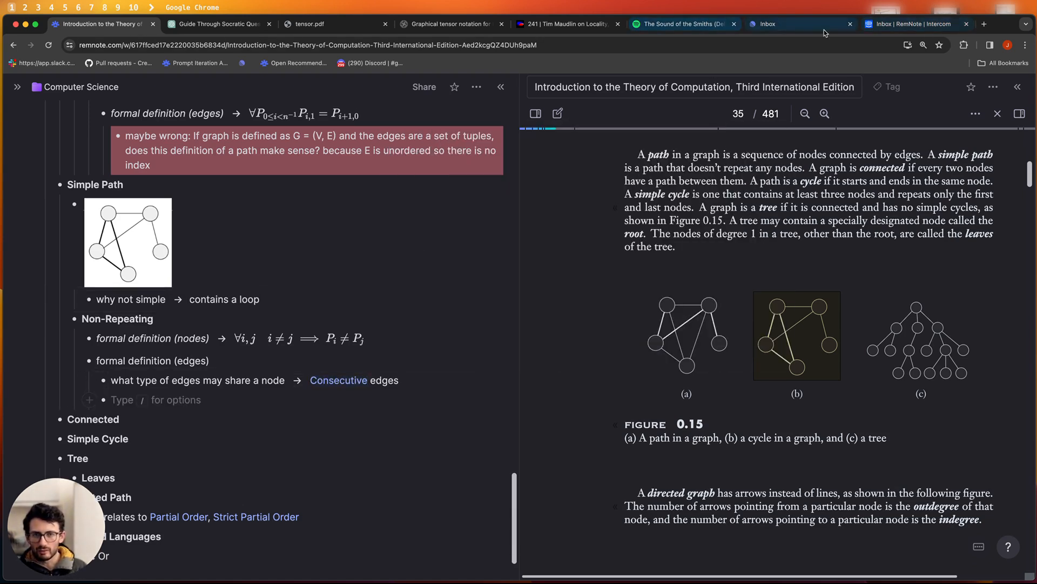
- Copy your earlier \all e_1, e_2 LaTeX expression from the ChatGPT chat
{"action": "left_click", "coordinate": [219, 24]}
{"action": "scroll", "coordinate": [474, 303], "scroll_direction": "up", "scroll_amount": 4}
{"action": "scroll", "coordinate": [474, 302], "scroll_direction": "up", "scroll_amount": 4}
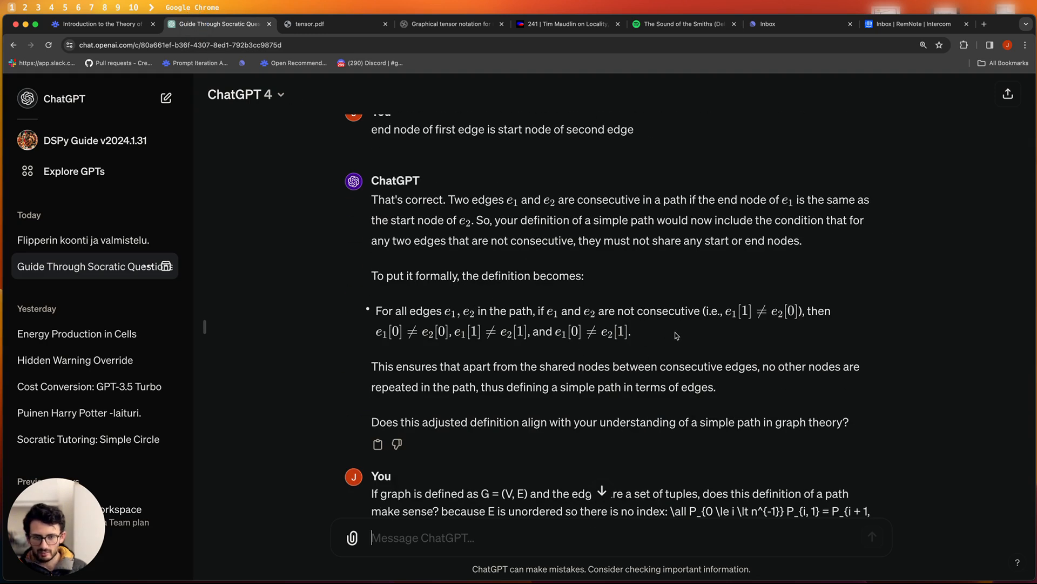
{"action": "scroll", "coordinate": [675, 335], "scroll_direction": "up", "scroll_amount": 7}
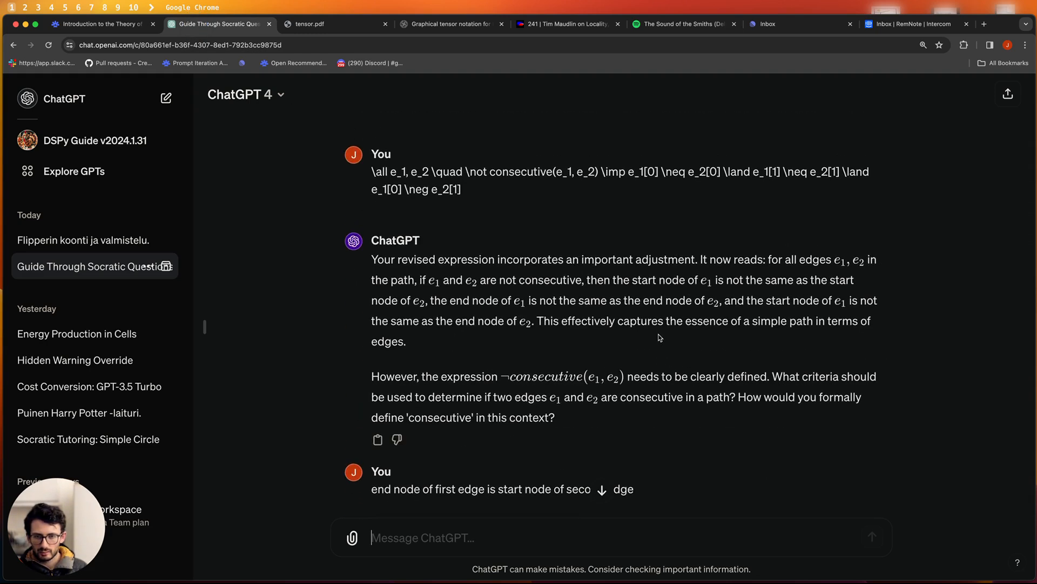
{"action": "scroll", "coordinate": [661, 338], "scroll_direction": "up", "scroll_amount": 1}
{"action": "left_click_drag", "start_coordinate": [468, 209], "coordinate": [363, 197]}
{"action": "left_click", "coordinate": [388, 193]}
{"action": "left_click_drag", "start_coordinate": [463, 211], "coordinate": [371, 193]}
{"action": "right_click", "coordinate": [378, 190]}
{"action": "left_click", "coordinate": [398, 206]}
{"action": "left_click", "coordinate": [601, 189]}
- Switch off Enable Cards on 'formal definition (edges)' and open its edge formula's LaTeX source
{"action": "key", "text": "super+1"}
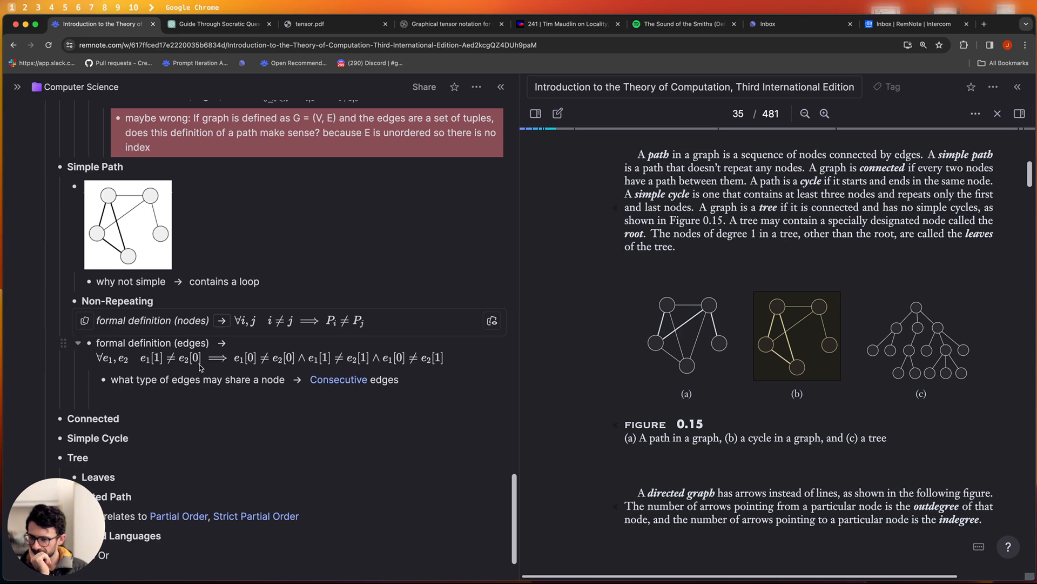
{"action": "left_click", "coordinate": [223, 343]}
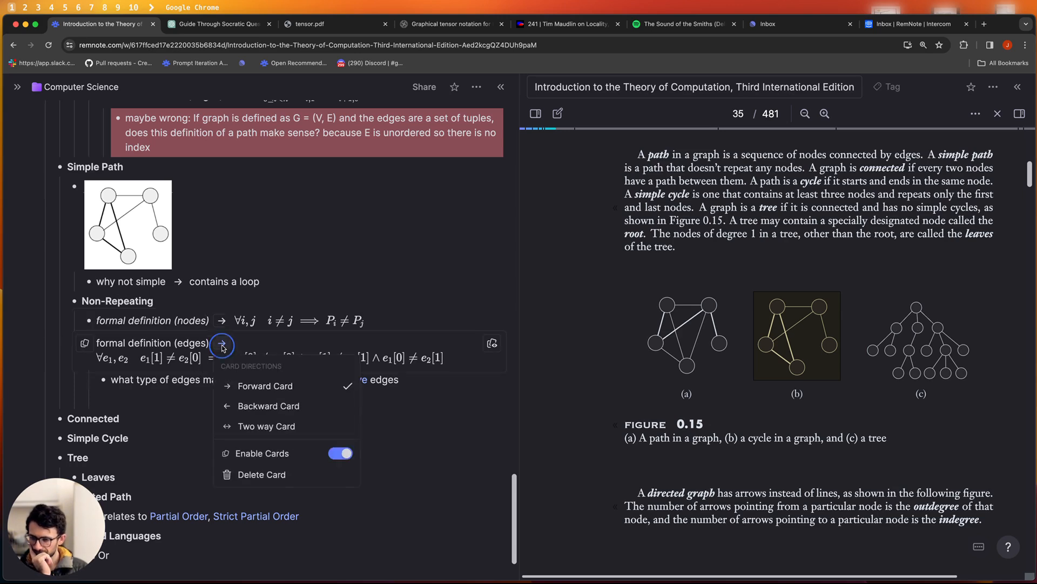
{"action": "left_click", "coordinate": [346, 454]}
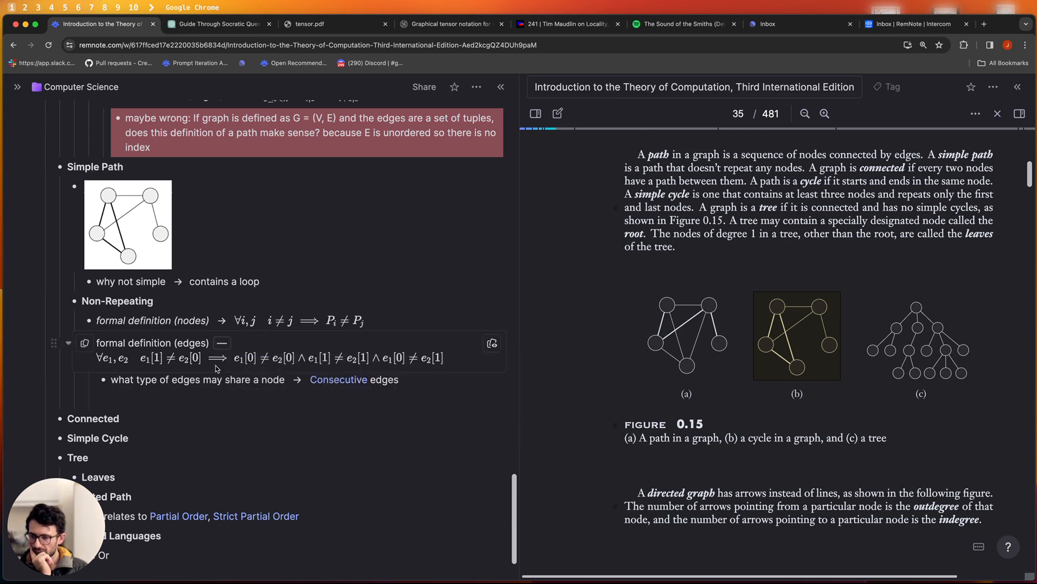
{"action": "left_click", "coordinate": [227, 359]}
{"action": "left_click", "coordinate": [173, 391]}
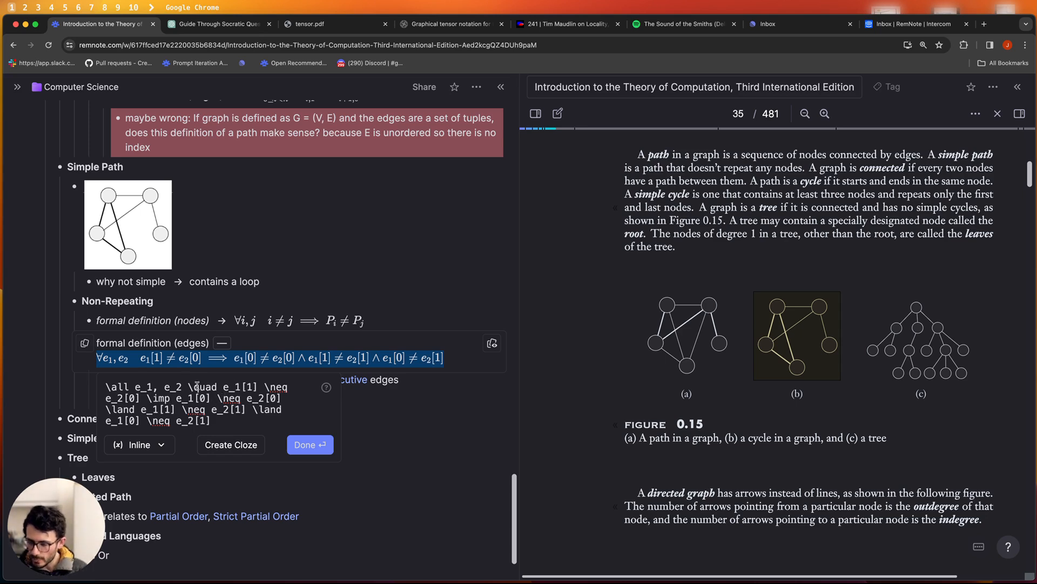
- Turn the condition e₁[1] ≠ e₂[0] in the edges formula into a cloze deletion
{"action": "left_click_drag", "start_coordinate": [225, 387], "coordinate": [142, 398]}
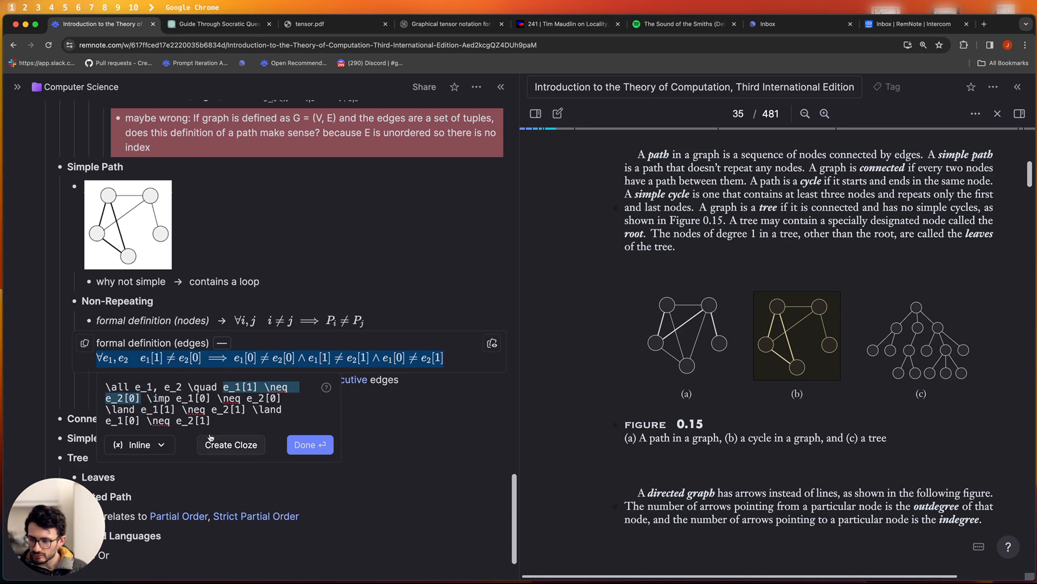
{"action": "left_click", "coordinate": [225, 444]}
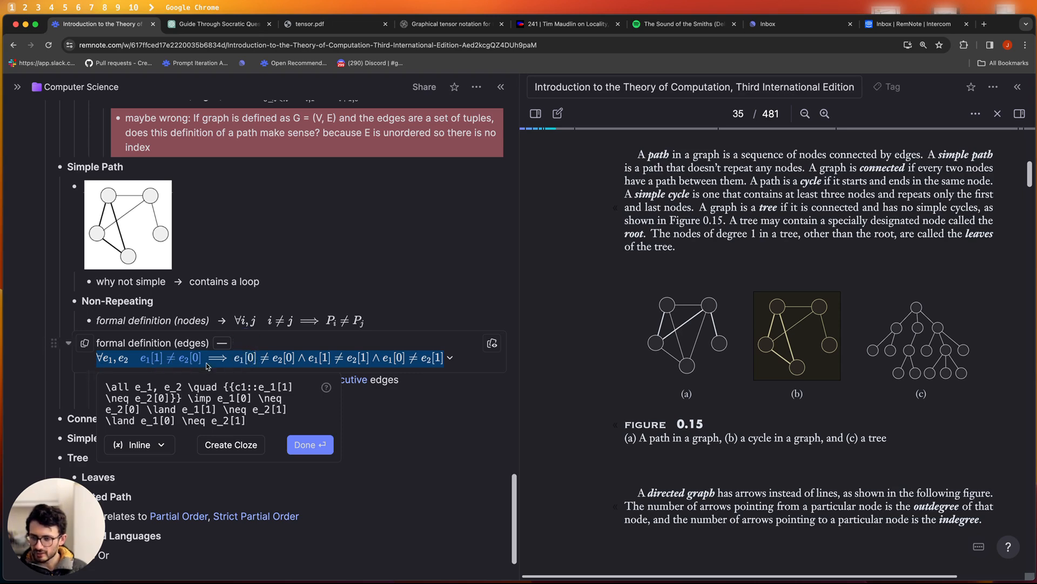
{"action": "left_click", "coordinate": [373, 379]}
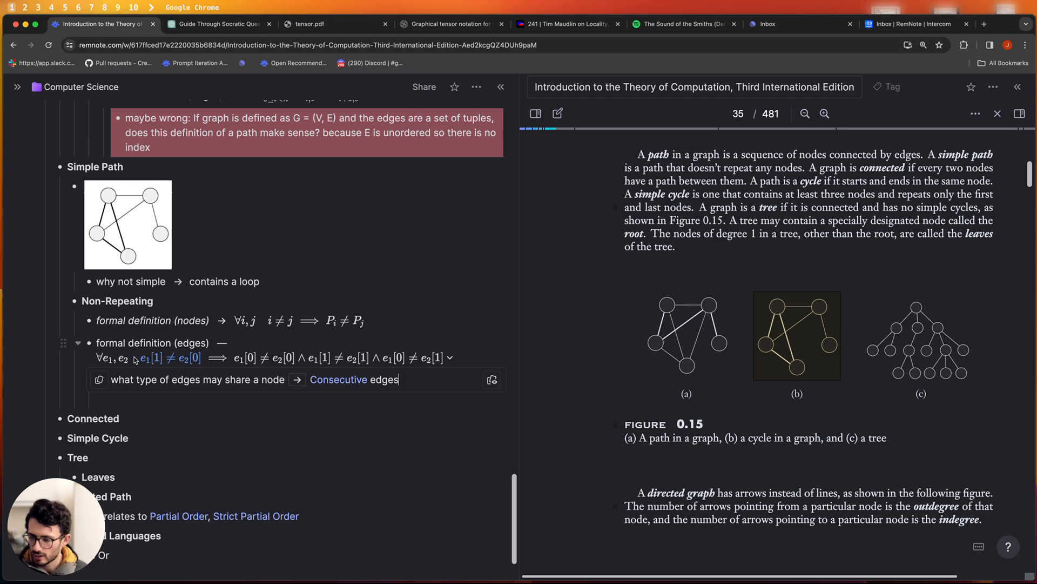
- Reopen the edges formula's LaTeX source and close it without changes
{"action": "left_click", "coordinate": [164, 360]}
{"action": "left_click", "coordinate": [236, 360]}
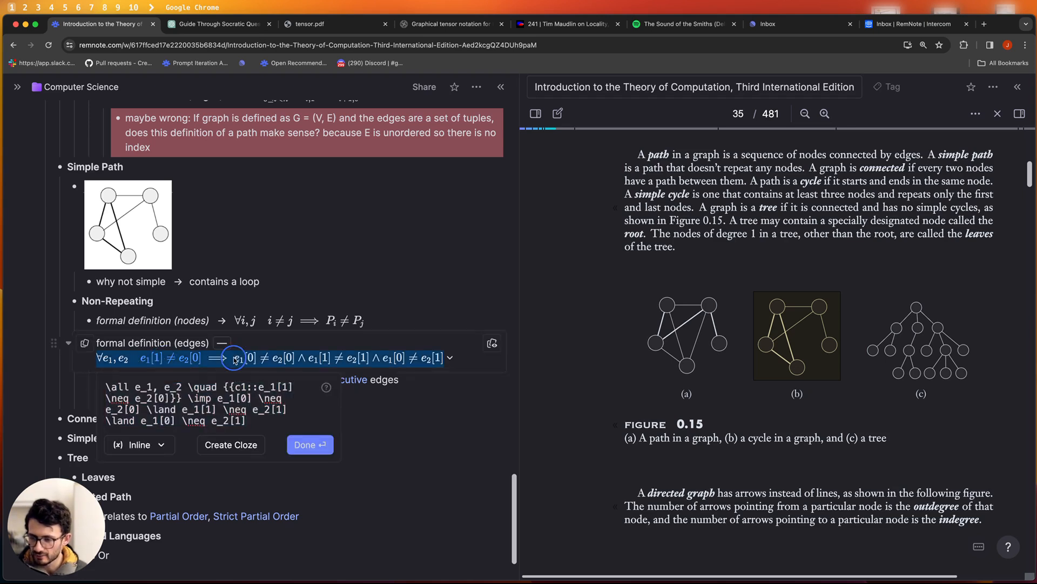
{"action": "left_click", "coordinate": [251, 336]}
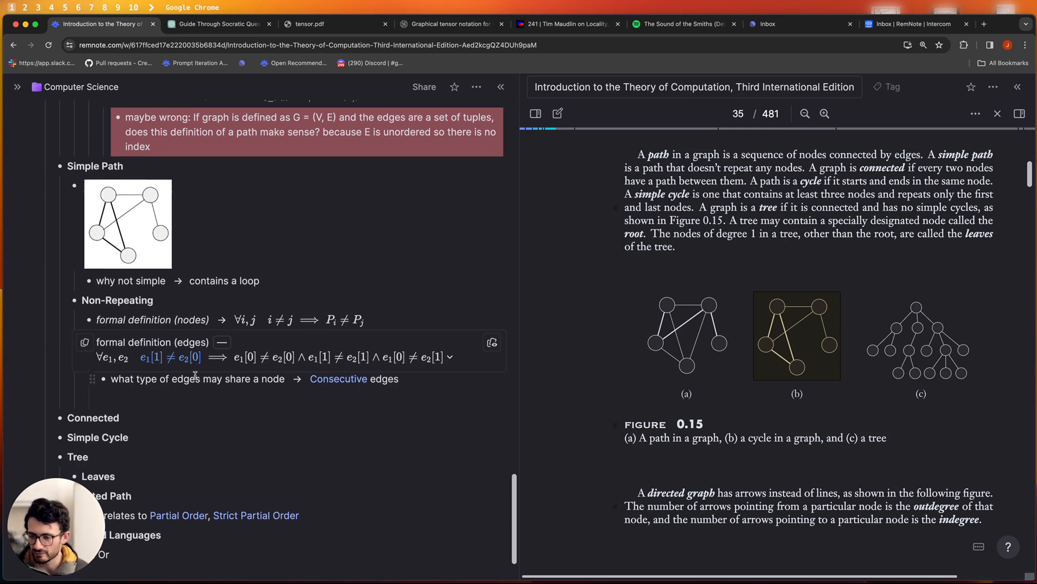
- Start a new bullet under Connected, discarding a stray empty bullet
{"action": "scroll", "coordinate": [209, 364], "scroll_direction": "up", "scroll_amount": 10}
{"action": "scroll", "coordinate": [212, 364], "scroll_direction": "down", "scroll_amount": 8}
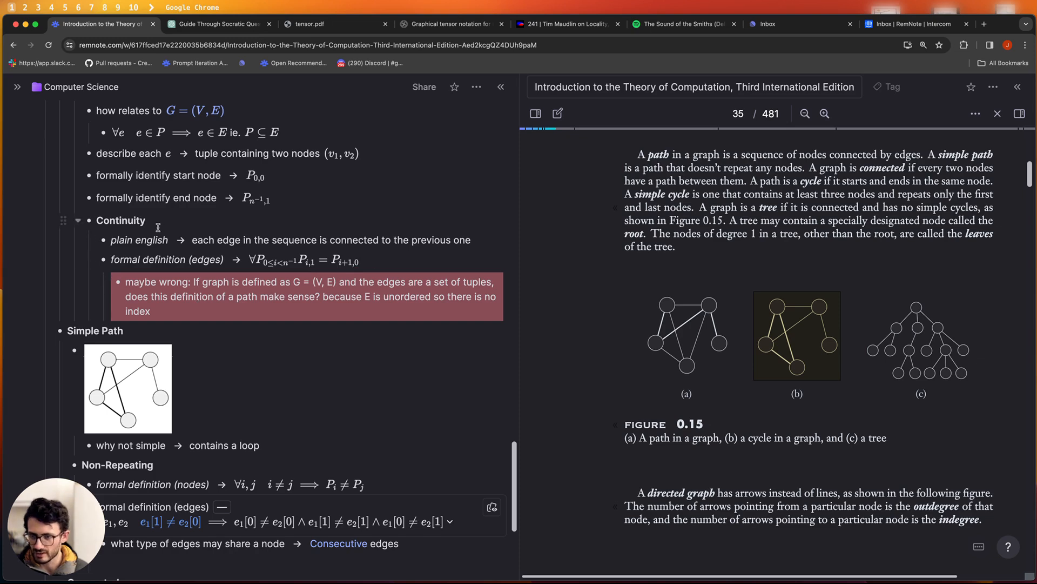
{"action": "scroll", "coordinate": [159, 227], "scroll_direction": "down", "scroll_amount": 3}
{"action": "left_click", "coordinate": [123, 450]}
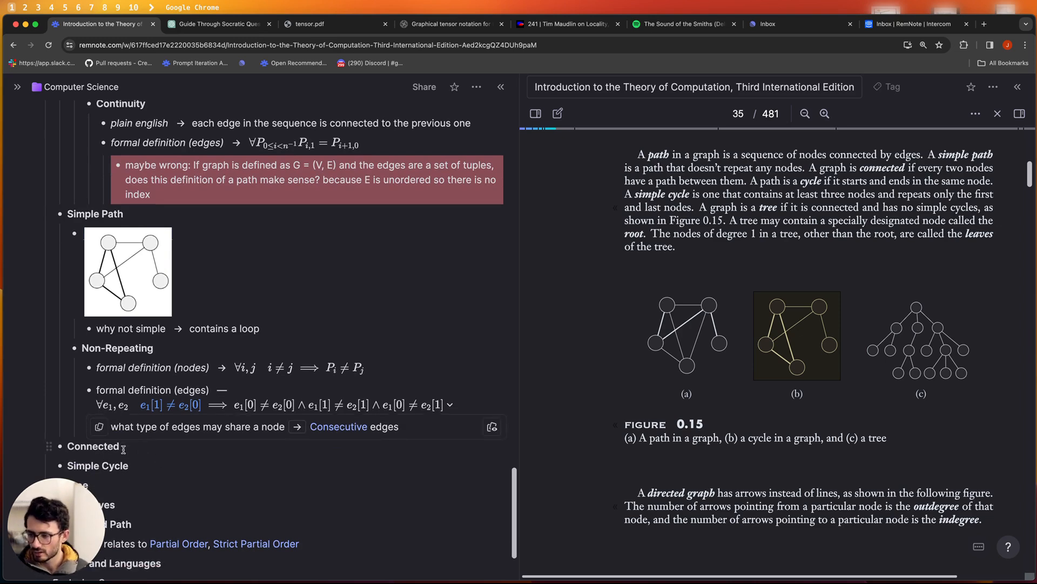
{"action": "key", "text": "Escape"}
{"action": "scroll", "coordinate": [153, 450], "scroll_direction": "down", "scroll_amount": 2}
{"action": "key", "text": "Return"}
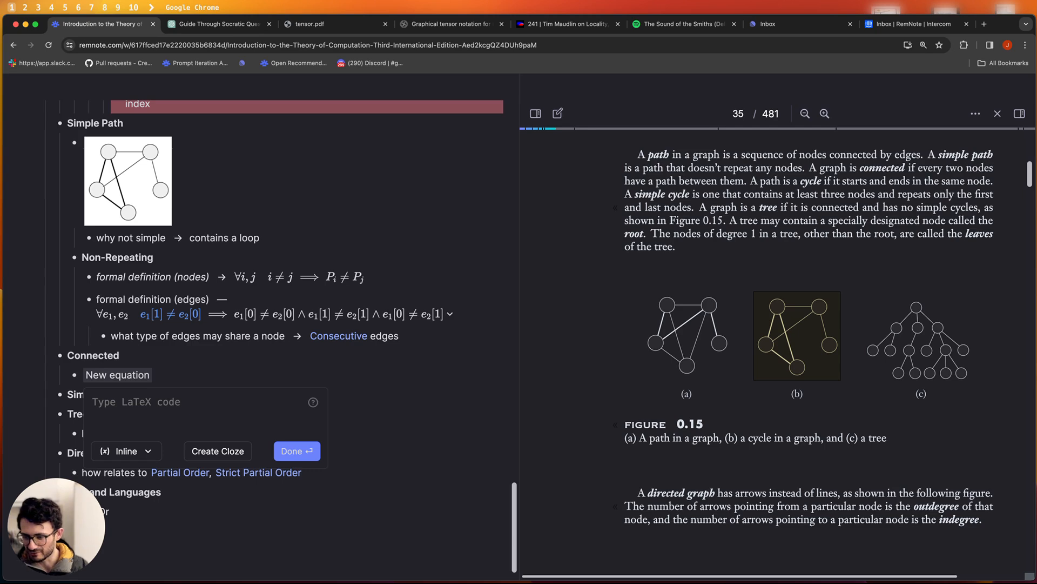
- Begin the LaTeX formula with ∀ v_1, v_2 \quad ∃ e, fixing typos along the way
{"action": "type", "text": "\\"}
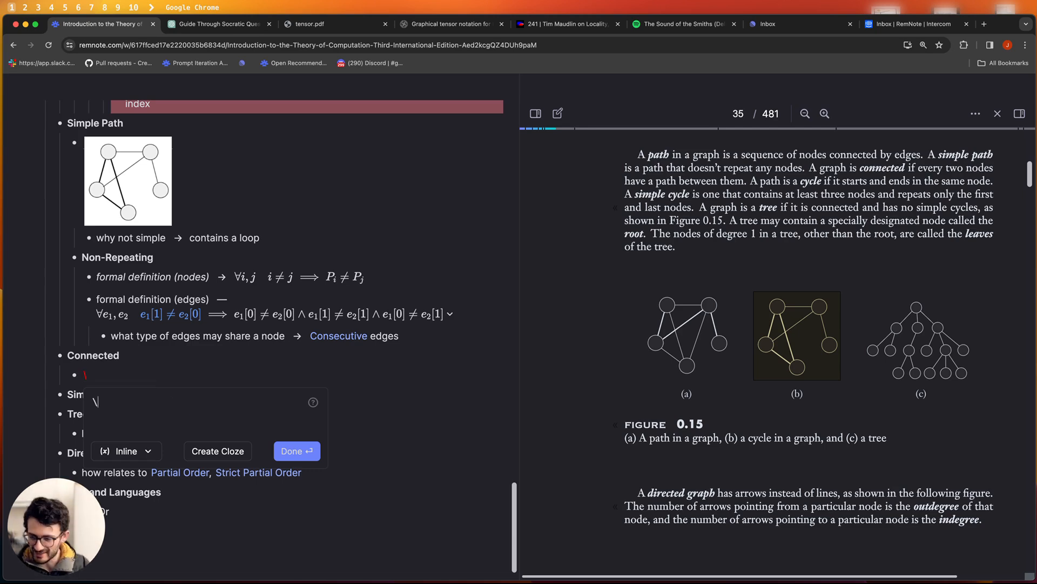
{"action": "type", "text": "all \\"}
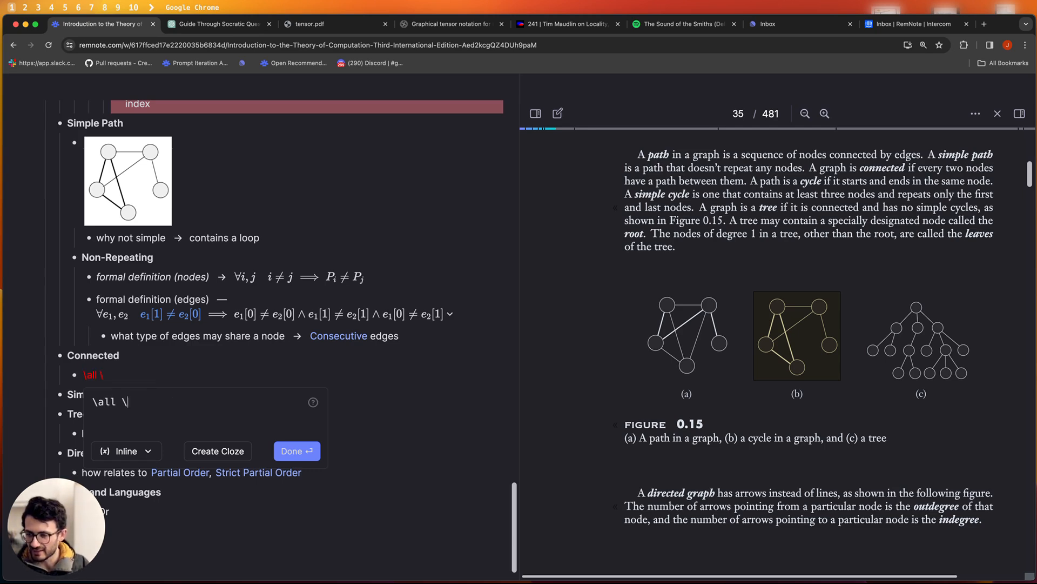
{"action": "type", "text": "v1"}
{"action": "key", "text": "BackSpace"}
{"action": "key", "text": "BackSpace"}
{"action": "key", "text": "BackSpace"}
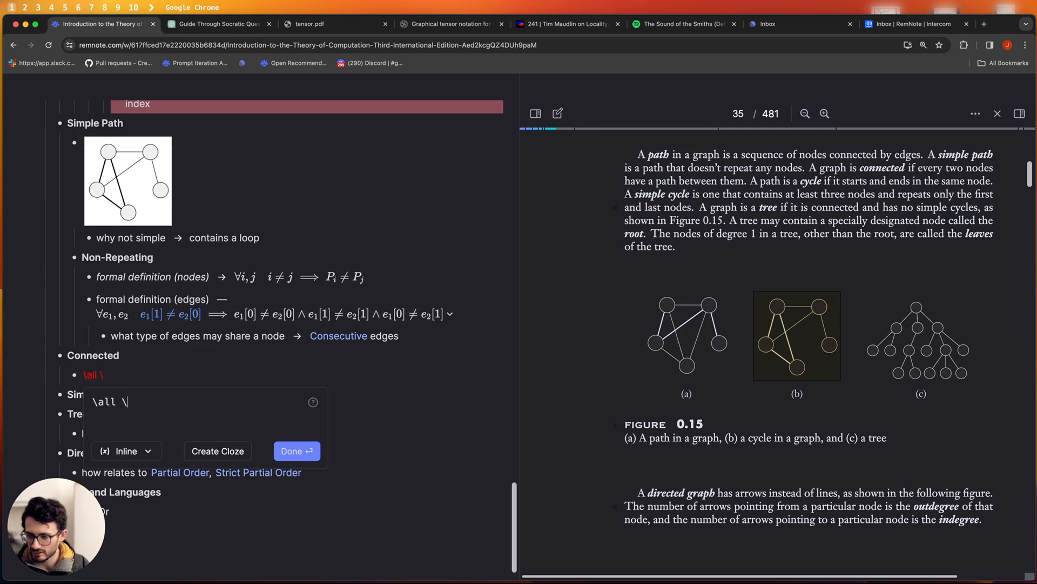
{"action": "type", "text": "\\v_1"}
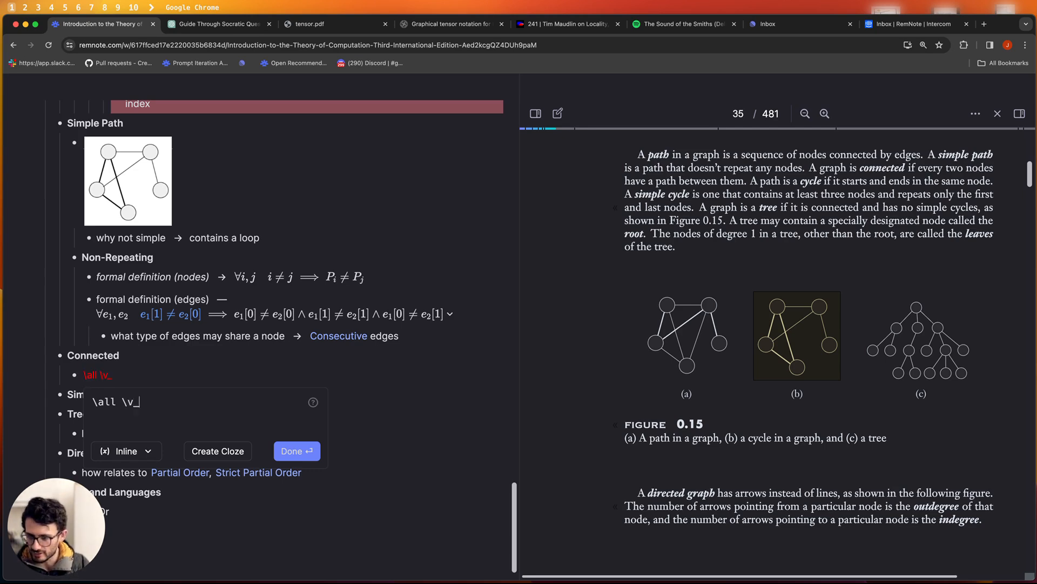
{"action": "key", "text": "BackSpace"}
{"action": "key", "text": "BackSpace"}
{"action": "key", "text": "BackSpace"}
{"action": "key", "text": "BackSpace"}
{"action": "type", "text": "v_1, v_2,"}
{"action": "key", "text": "BackSpace"}
{"action": "key", "text": "BackSpace"}
{"action": "type", "text": "\\quad"}
{"action": "key", "text": "BackSpace"}
{"action": "key", "text": "BackSpace"}
{"action": "key", "text": "BackSpace"}
{"action": "key", "text": "BackSpace"}
{"action": "key", "text": "BackSpace"}
{"action": "type", "text": "\\e"}
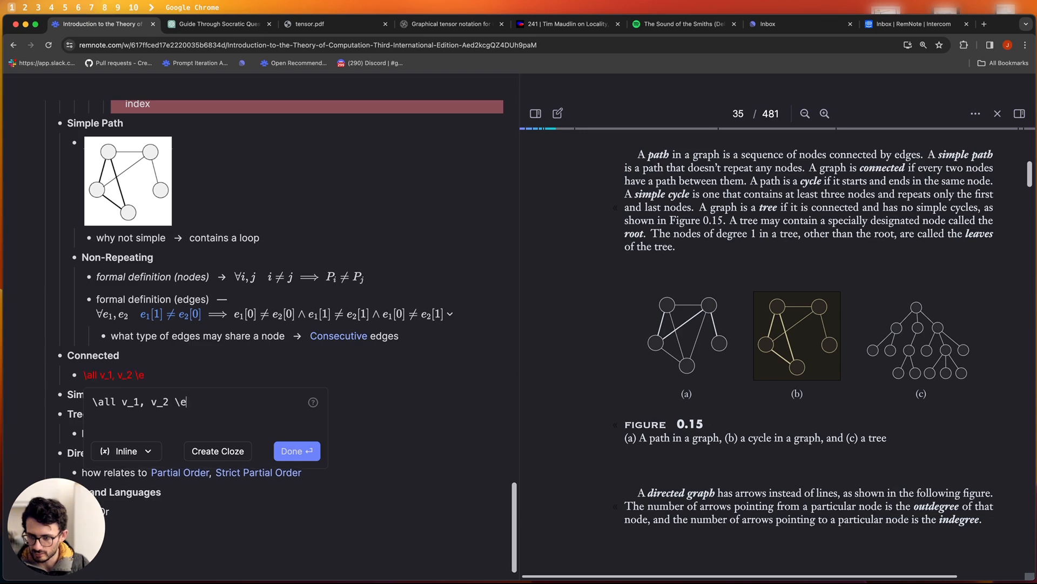
{"action": "type", "text": "xi"}
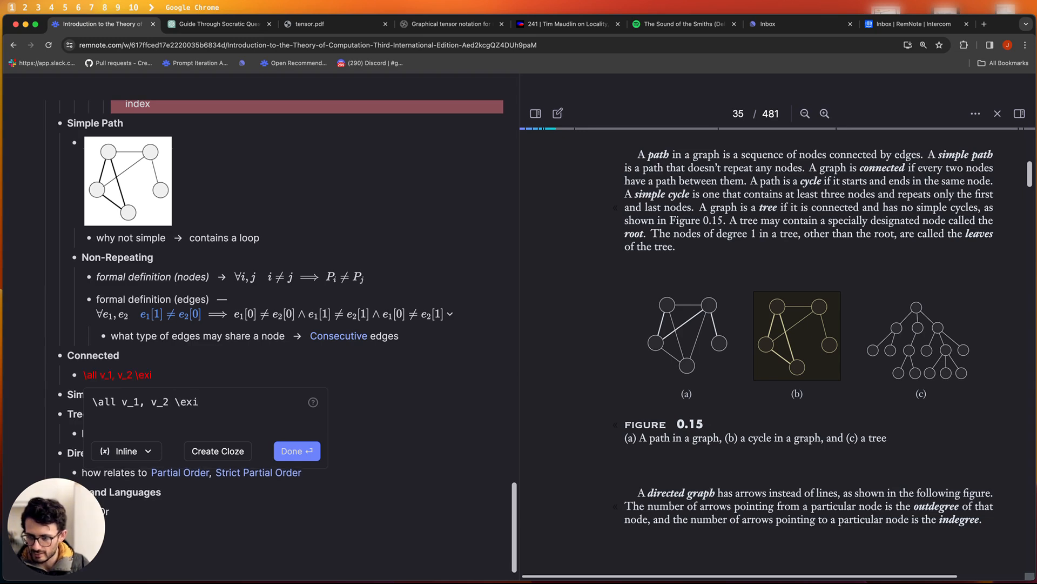
{"action": "type", "text": "st e"}
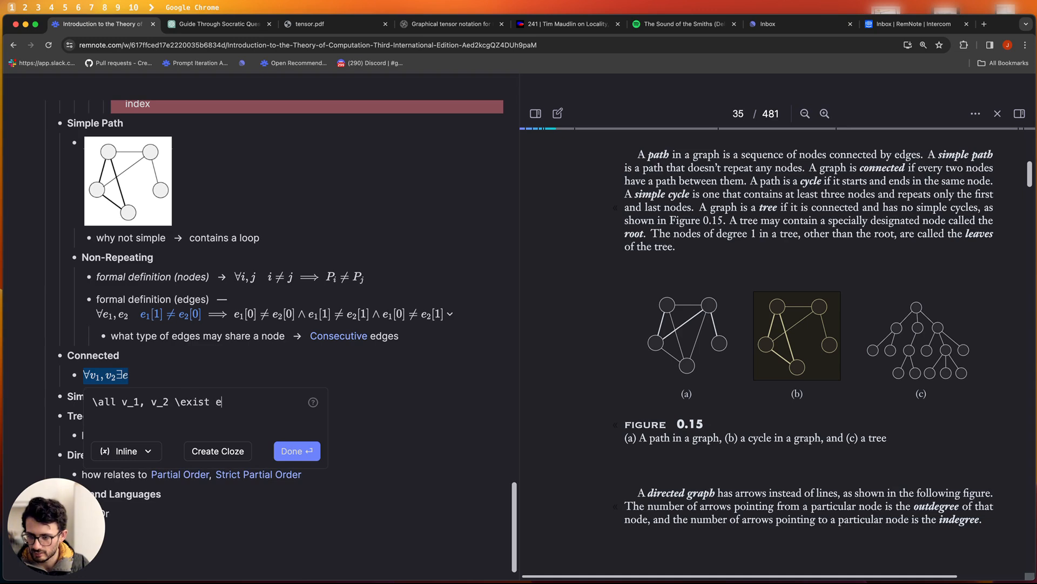
{"action": "type", "text": " \\quad"}
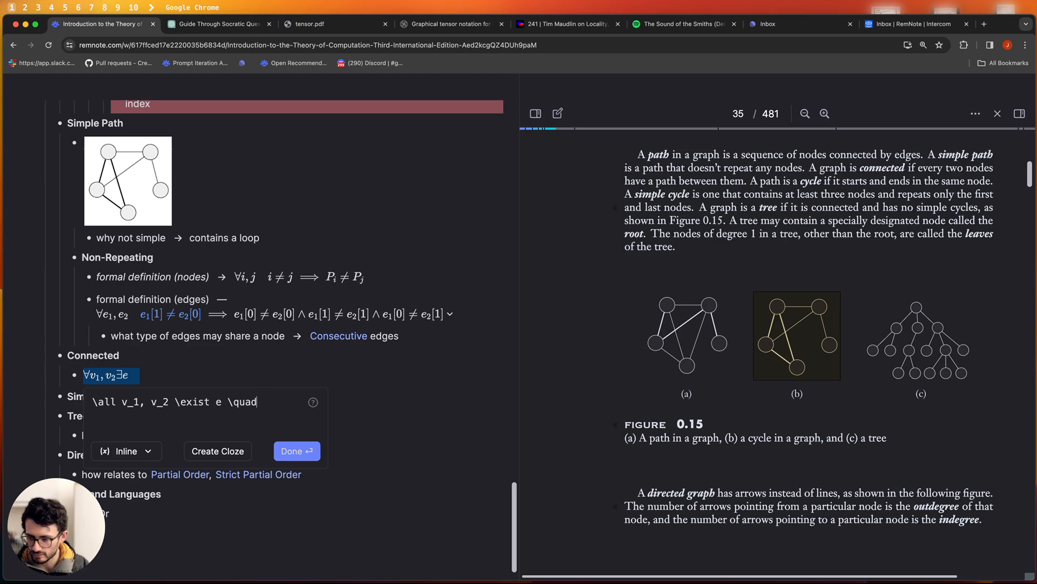
{"action": "type", "text": " \\quad \\"}
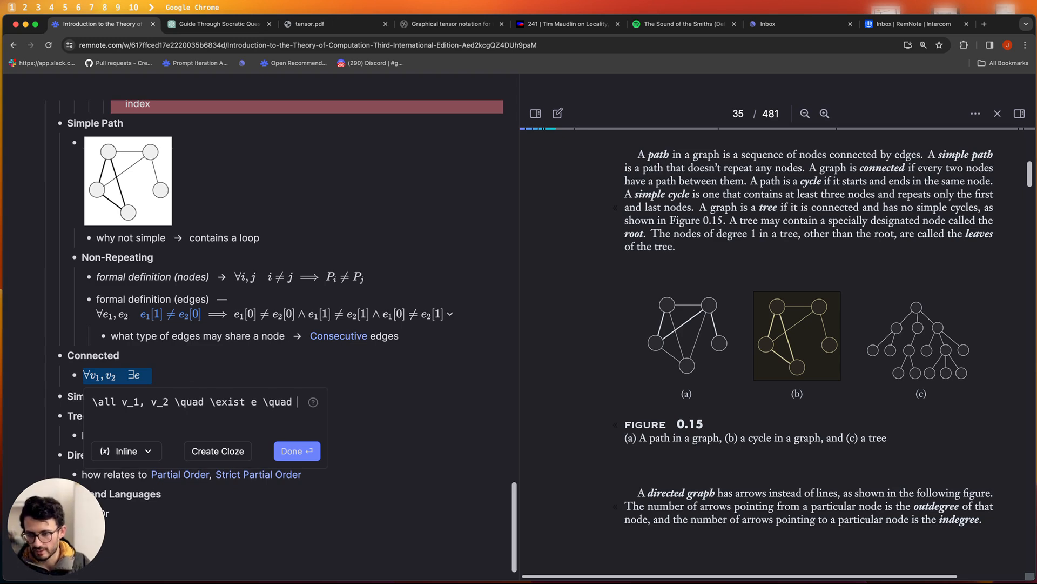
- Continue the formula with (e[0] = v_1 ∧ e[1] = v_2)
{"action": "type", "text": "e["}
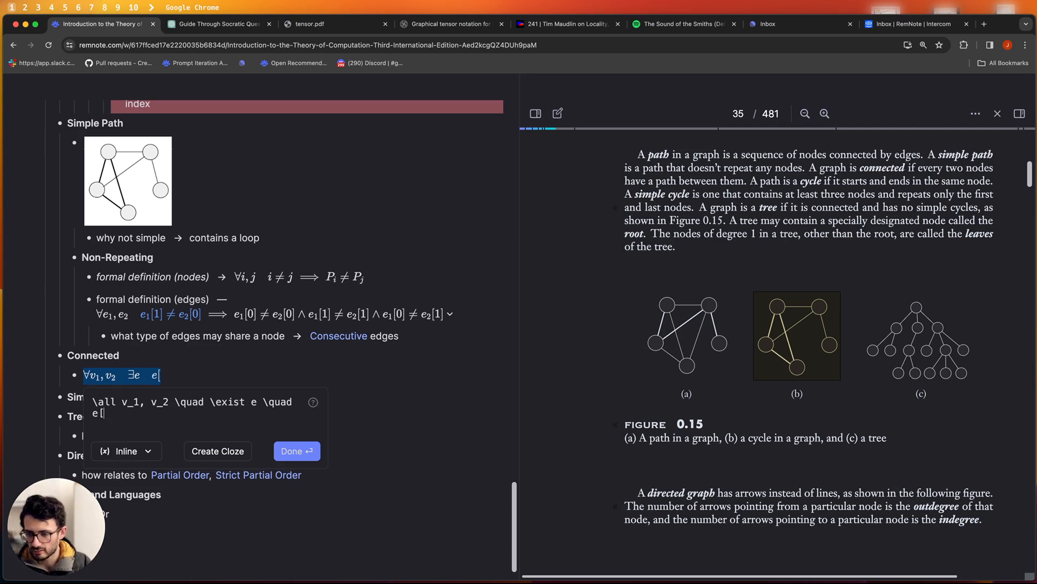
{"action": "type", "text": "0] ="}
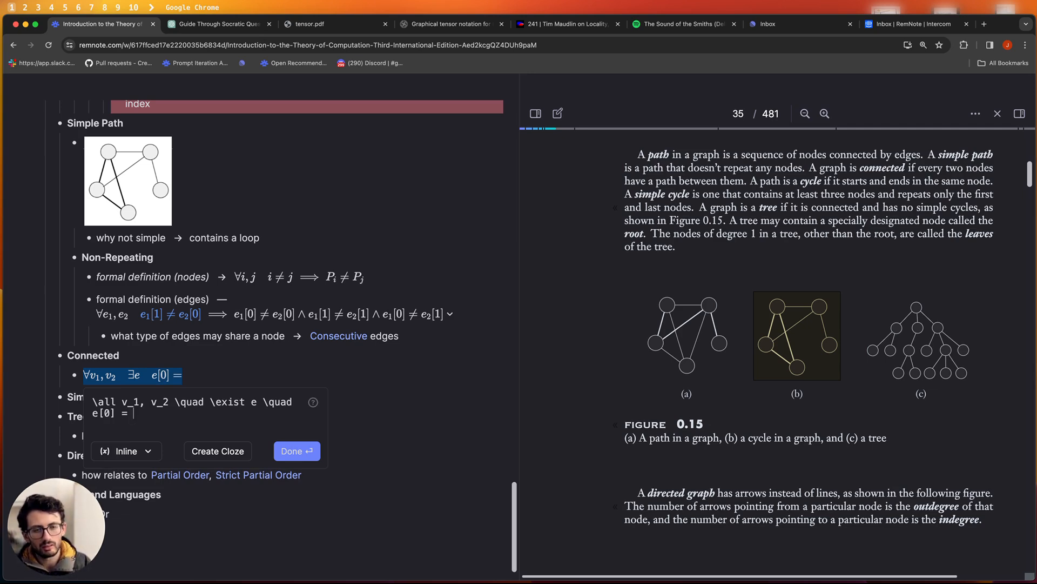
{"action": "type", "text": "v_1"}
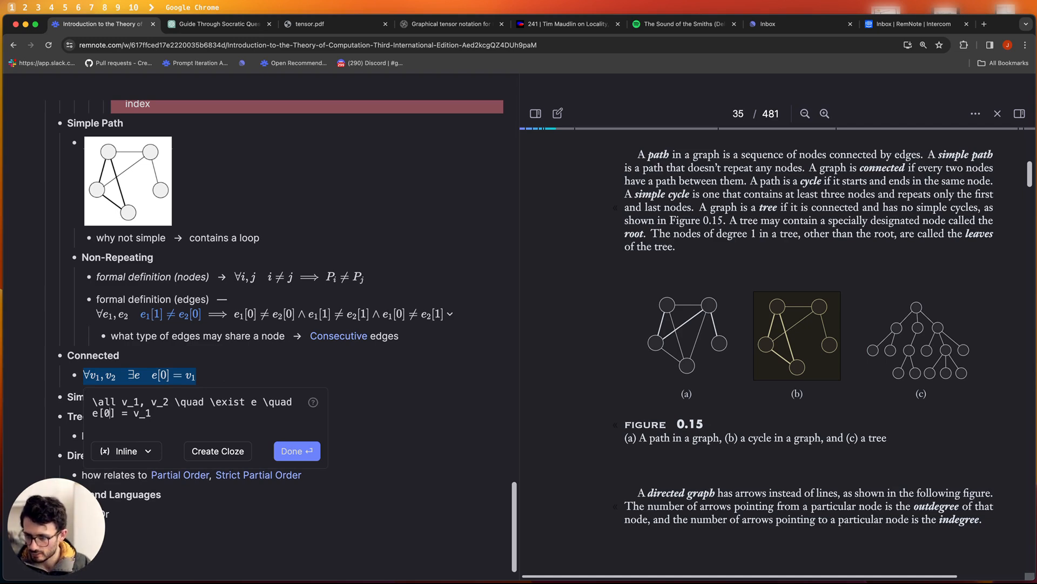
{"action": "type", "text": "("}
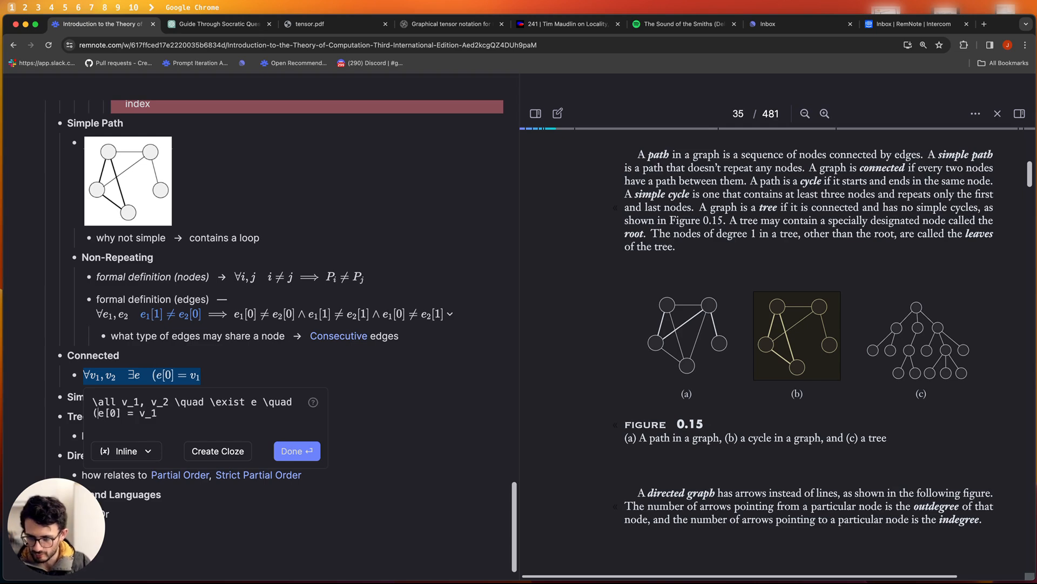
{"action": "type", "text": ")"}
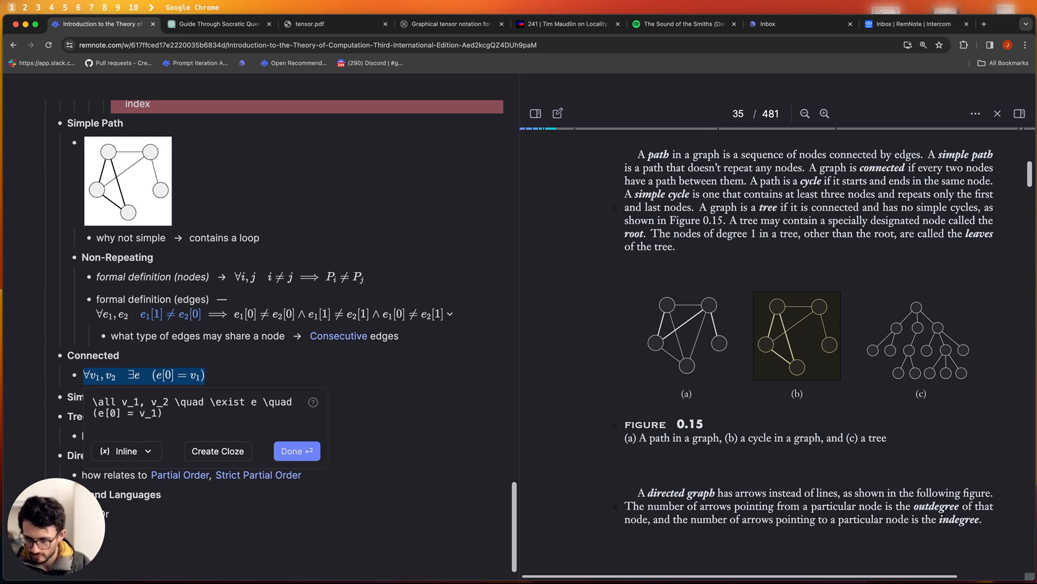
{"action": "key", "text": "BackSpace"}
{"action": "type", "text": "\\lka"}
{"action": "key", "text": "BackSpace"}
{"action": "key", "text": "BackSpace"}
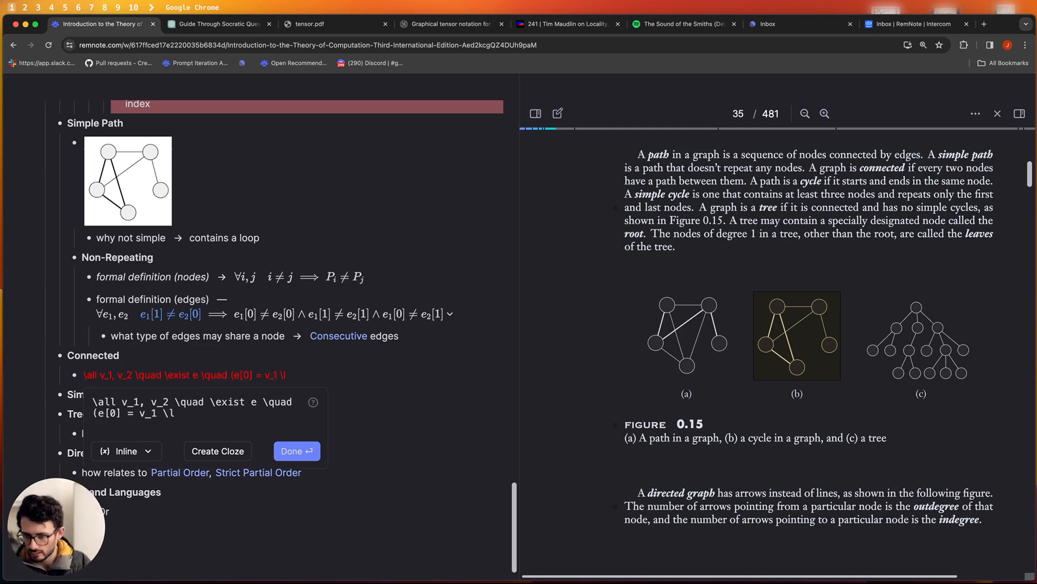
{"action": "type", "text": "and "}
{"action": "type", "text": "e[1"}
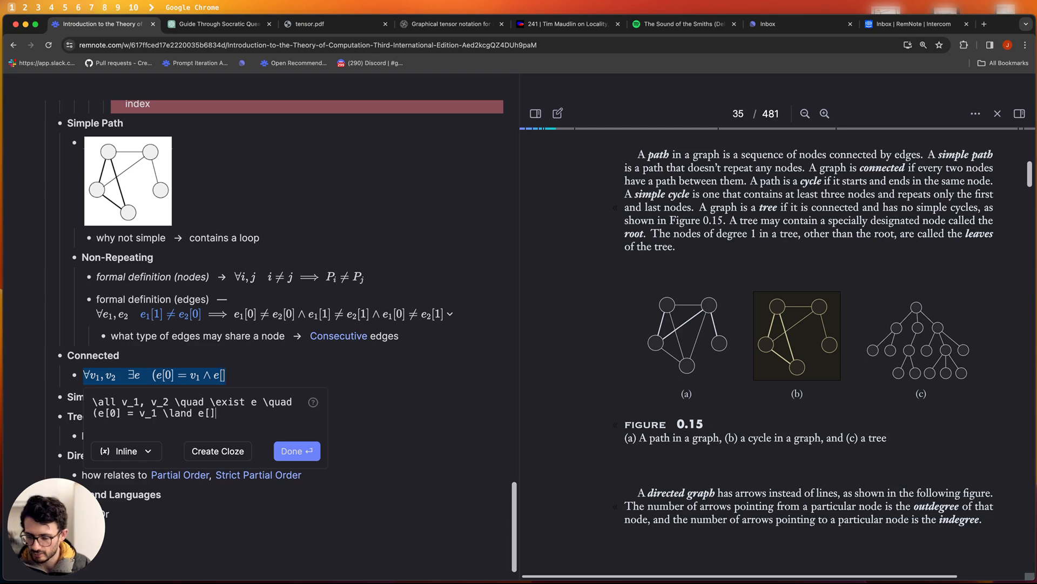
{"action": "key", "text": "BackSpace"}
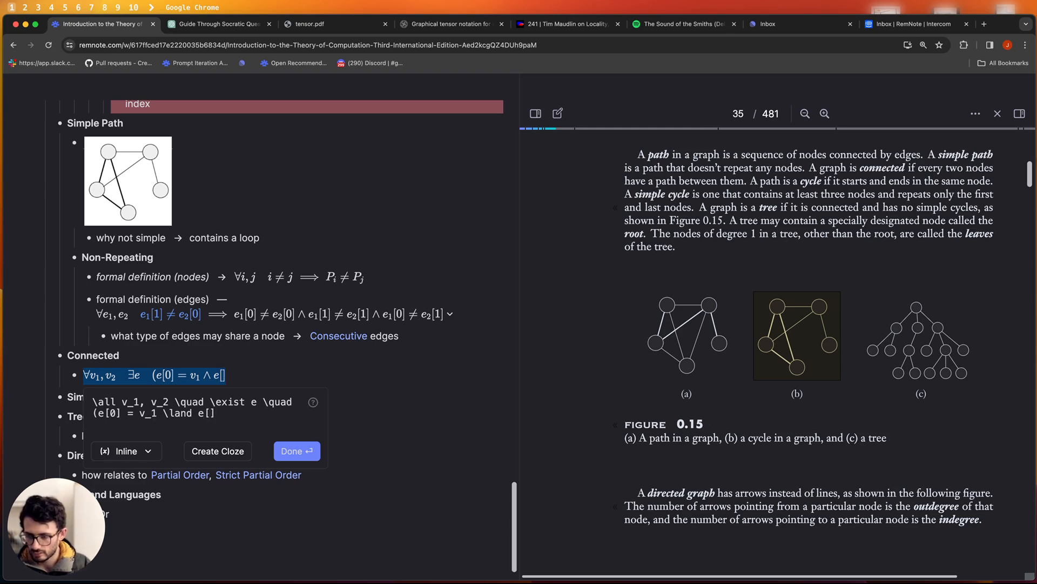
{"action": "type", "text": "1]0"}
{"action": "key", "text": "BackSpace"}
{"action": "type", "text": "= v_2 "}
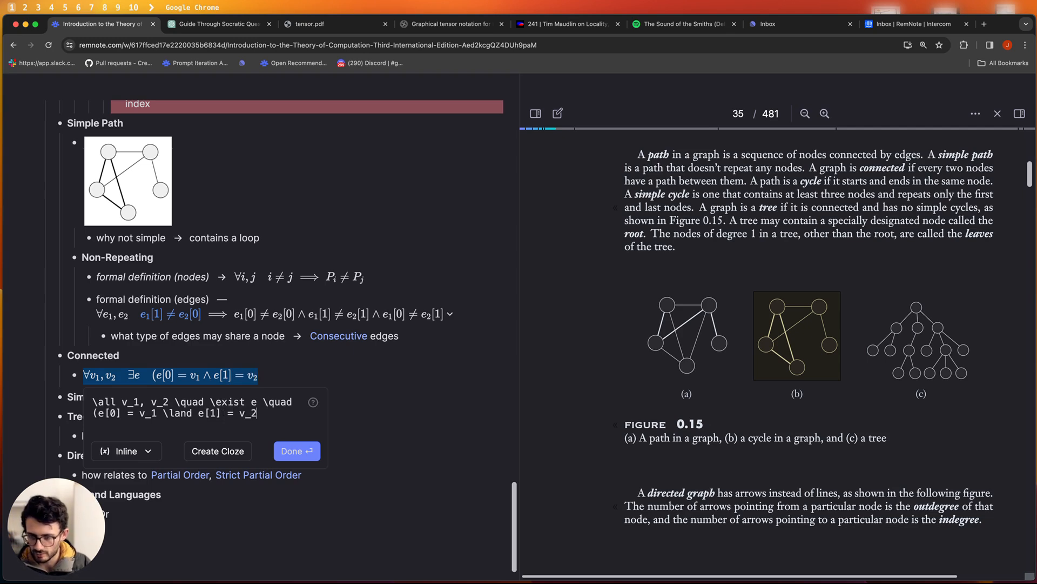
{"action": "type", "text": ") ∨ (e[1] = v1 ∧ e[0] = v2"}
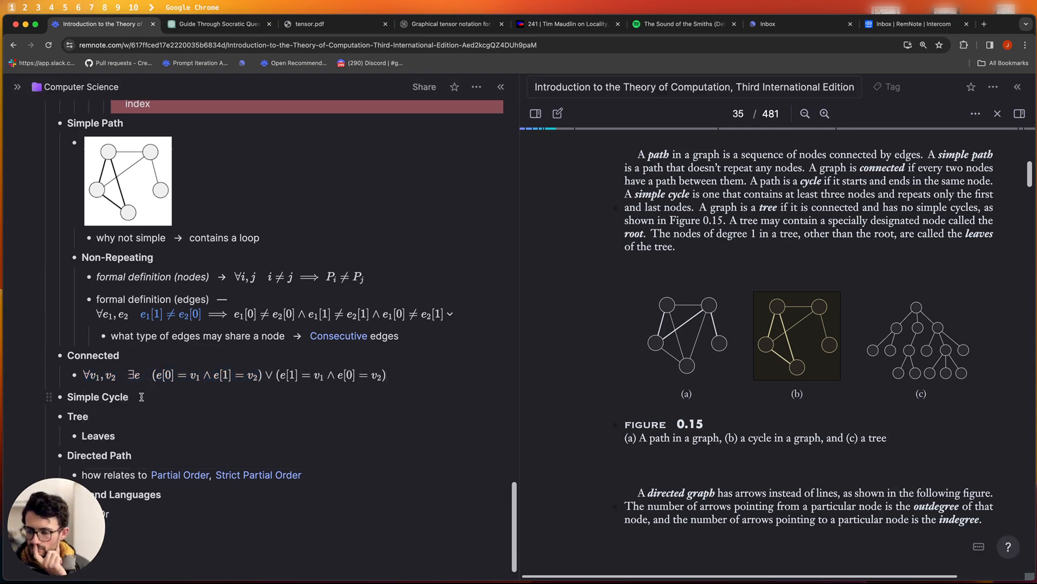
- Select the whole Connected formula source, then switch to the ChatGPT tutoring chat
{"action": "left_click", "coordinate": [350, 376]}
{"action": "left_click_drag", "start_coordinate": [272, 429], "coordinate": [95, 400]}
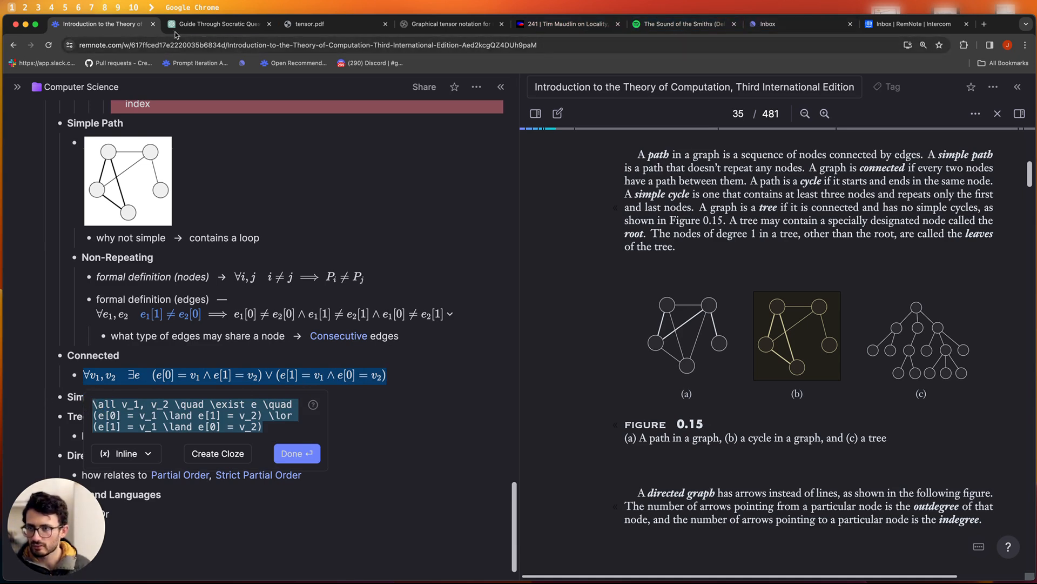
{"action": "left_click", "coordinate": [196, 27]}
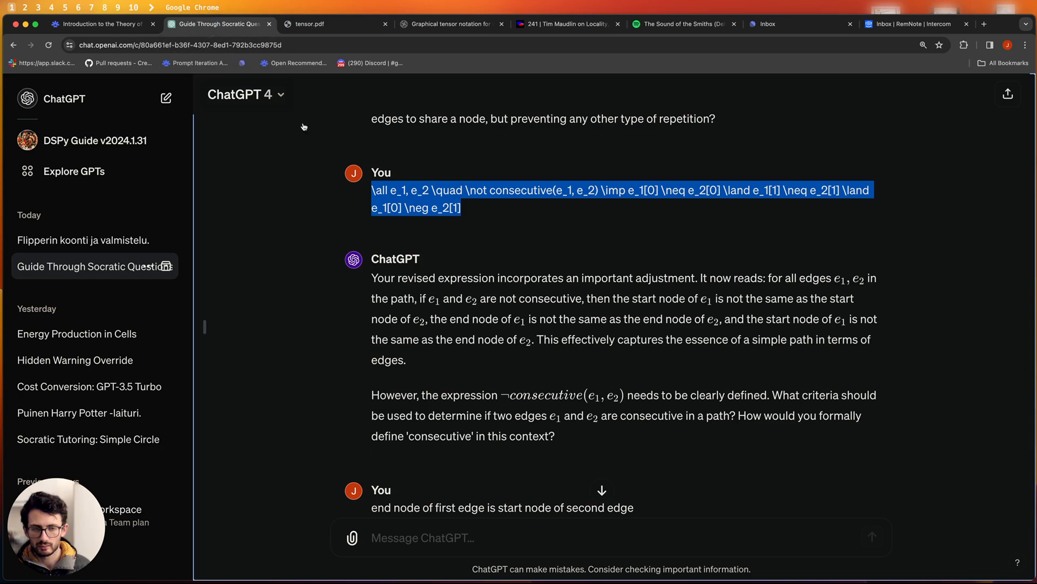
- Send the tutor 'Now let's try to define a connected graph'
{"action": "scroll", "coordinate": [489, 341], "scroll_direction": "down", "scroll_amount": 3}
{"action": "scroll", "coordinate": [489, 340], "scroll_direction": "down", "scroll_amount": 10}
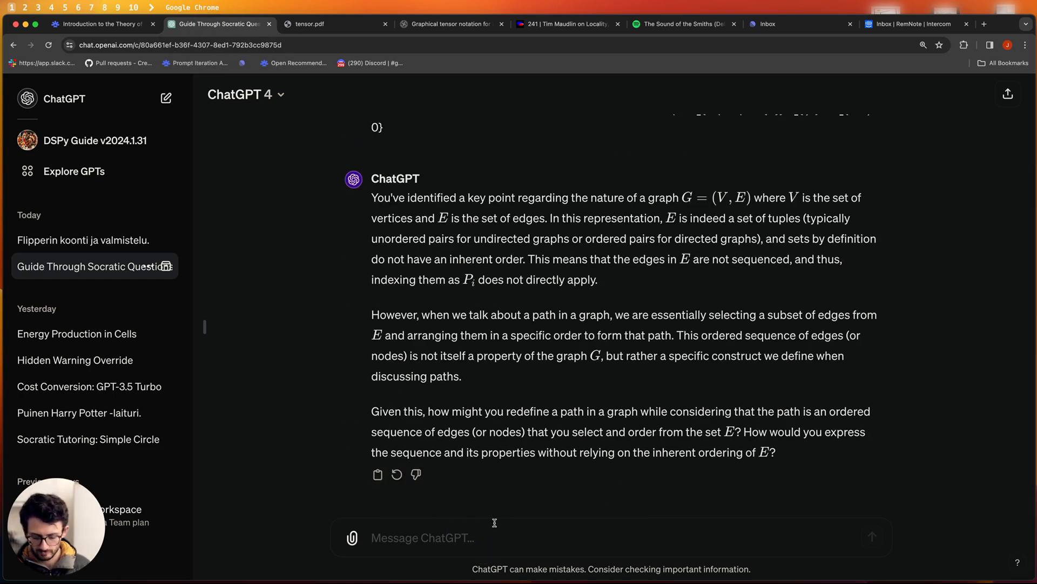
{"action": "type", "text": "Now"}
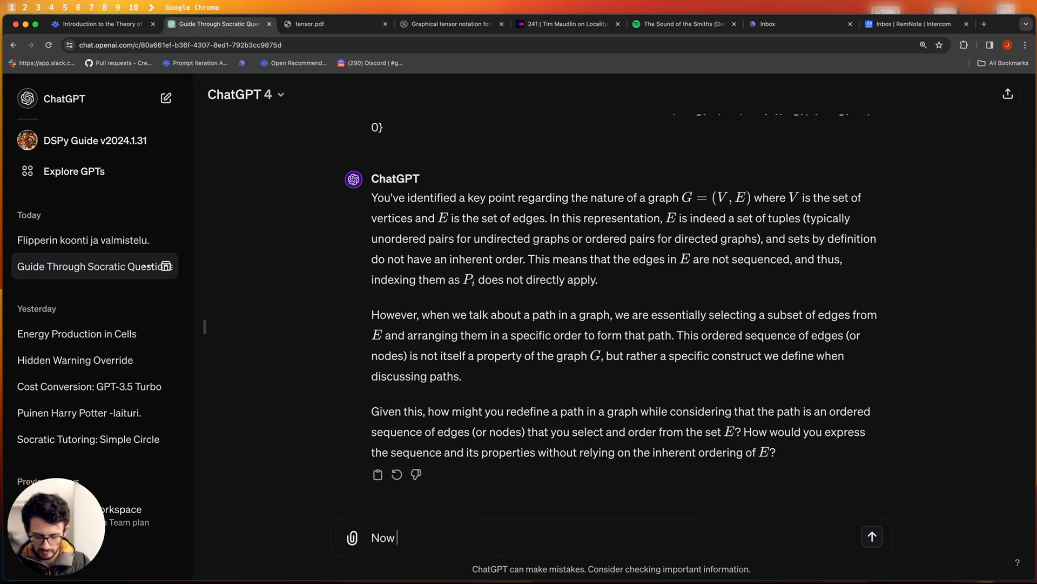
{"action": "type", "text": " let's "}
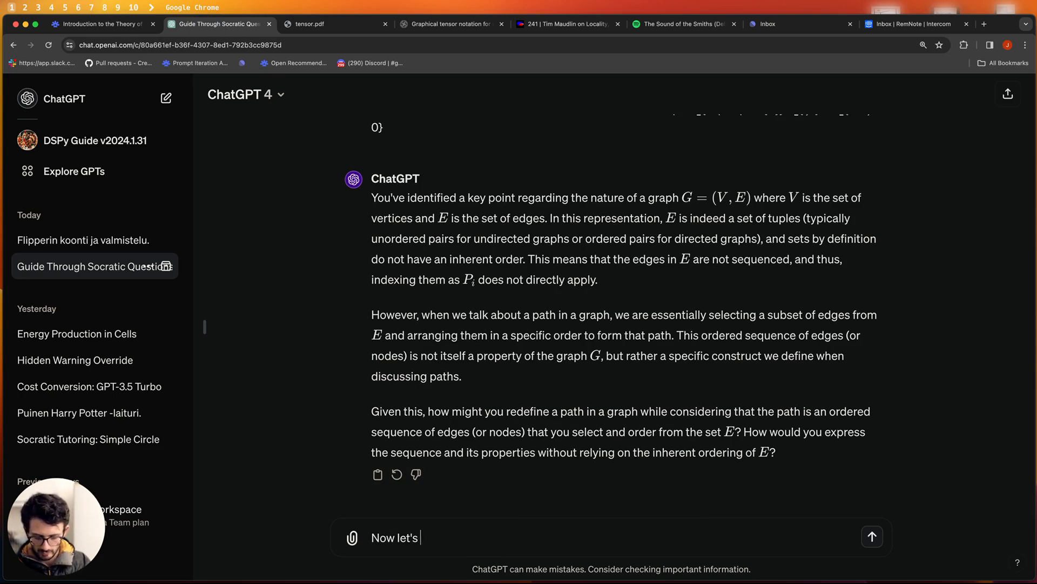
{"action": "type", "text": "try to define a"}
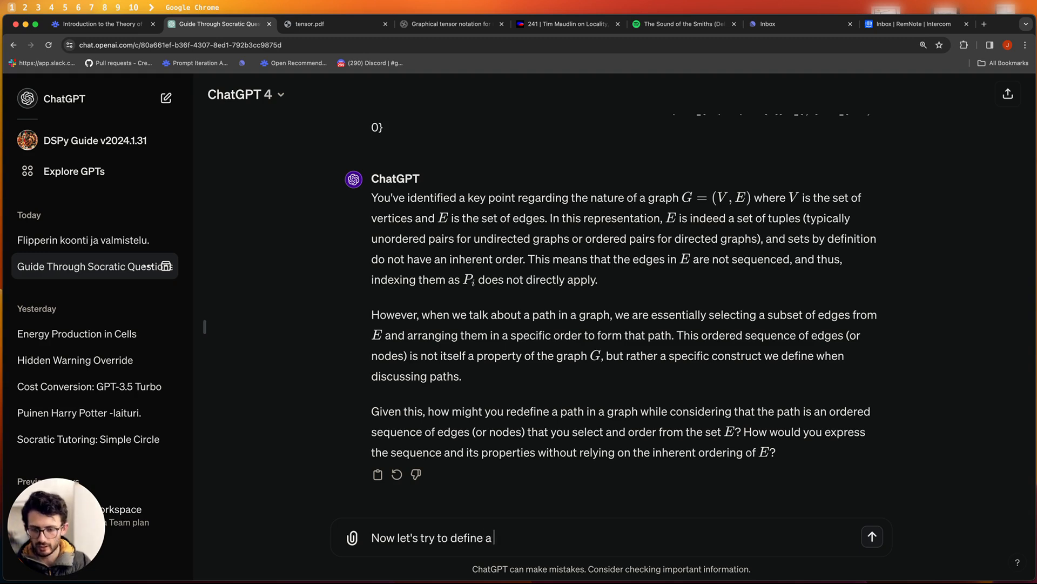
{"action": "type", "text": " connected "}
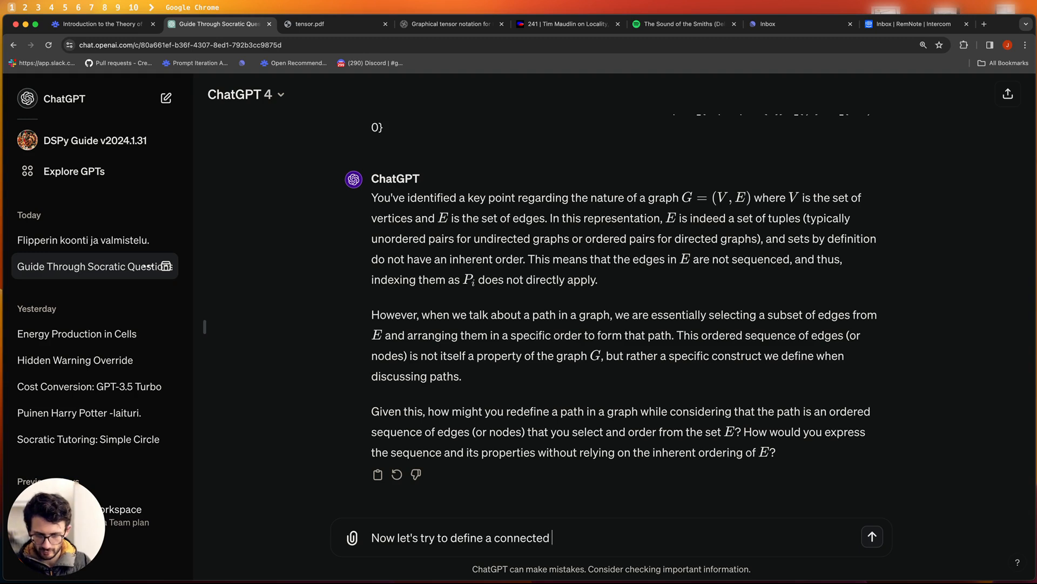
{"action": "type", "text": "graph"}
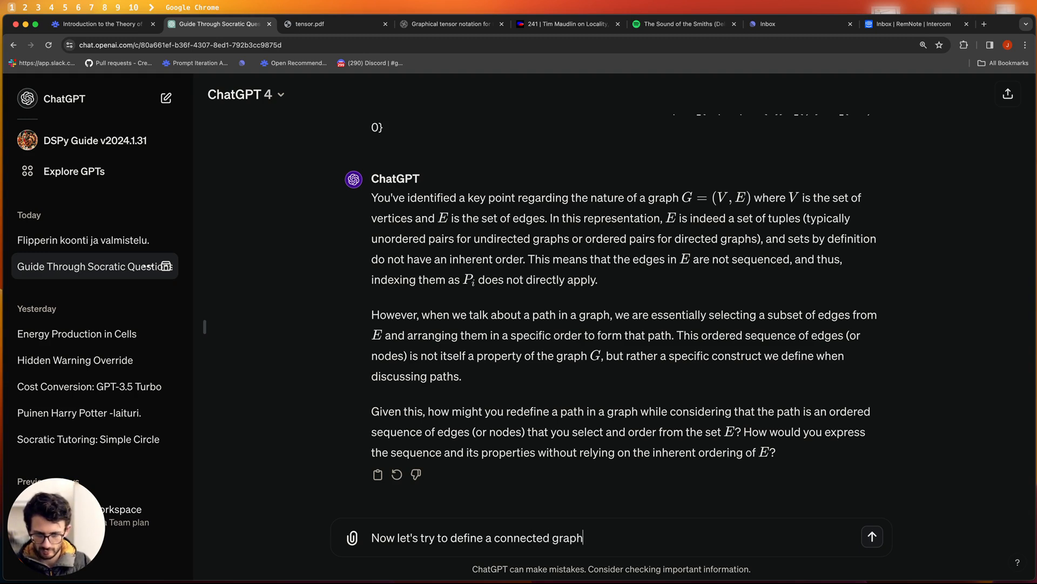
{"action": "key", "text": "Return"}
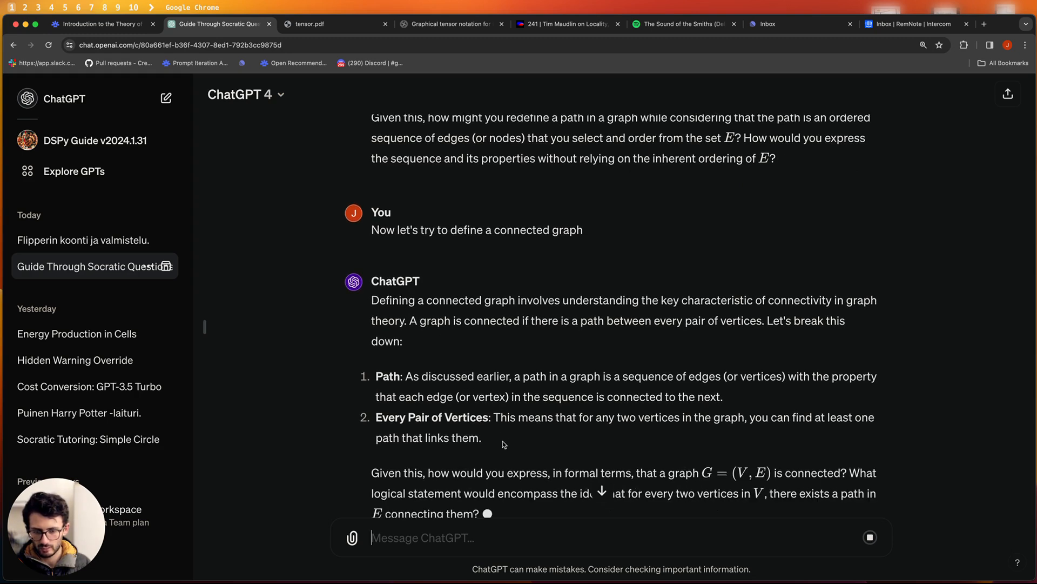
{"action": "left_click", "coordinate": [461, 535]}
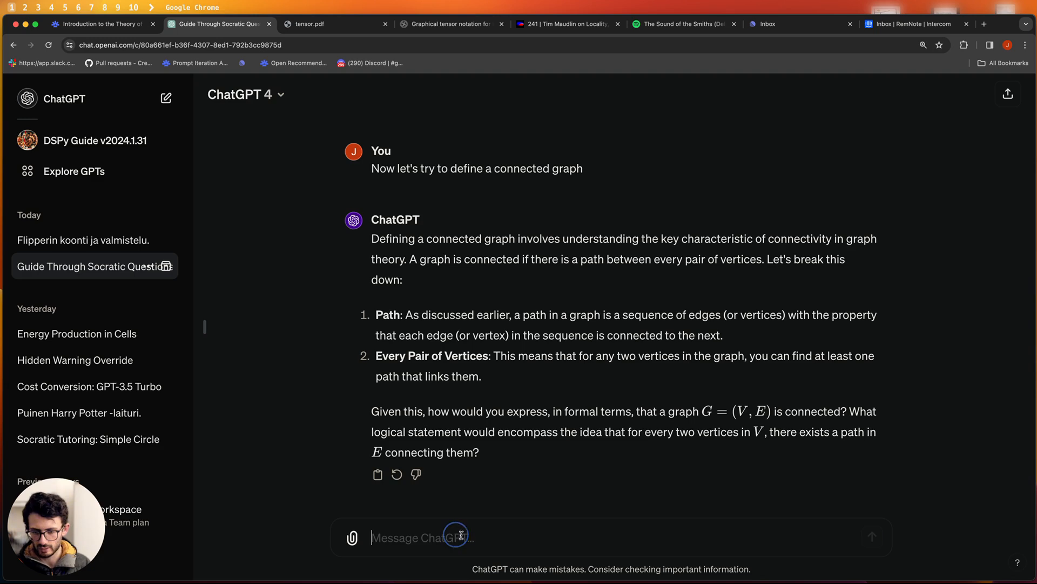
- Paste and send the LaTeX connectivity formula to the tutor for feedback
{"action": "type", "text": "\\all v_1, v_2 \\quad \\exist e \\quad  (e[0] = v_1 \\land e[1] = v_2) \\lor (e[1] = v_1 \\land e[0] = v_2)"}
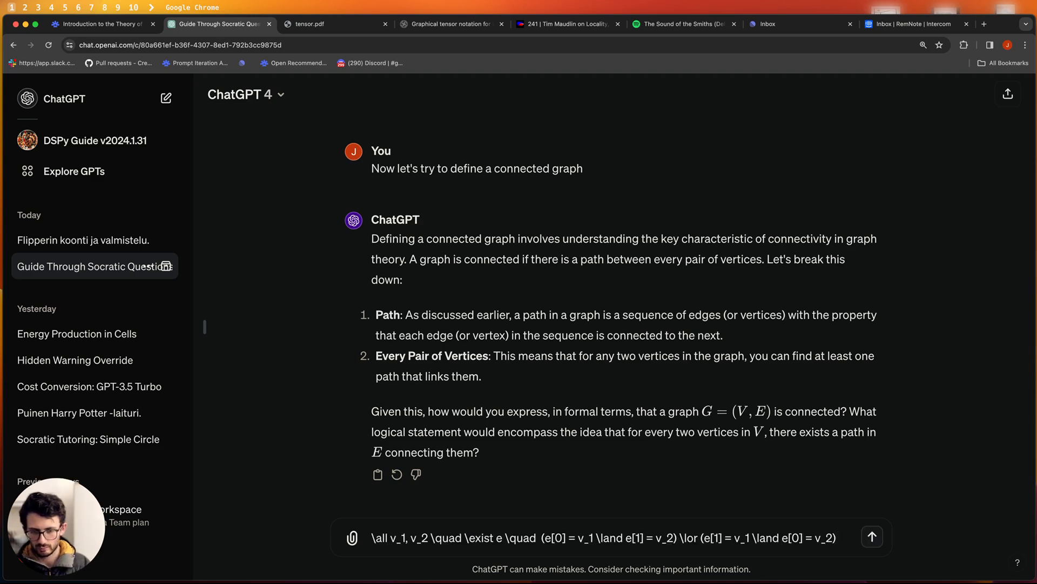
{"action": "key", "text": "Return"}
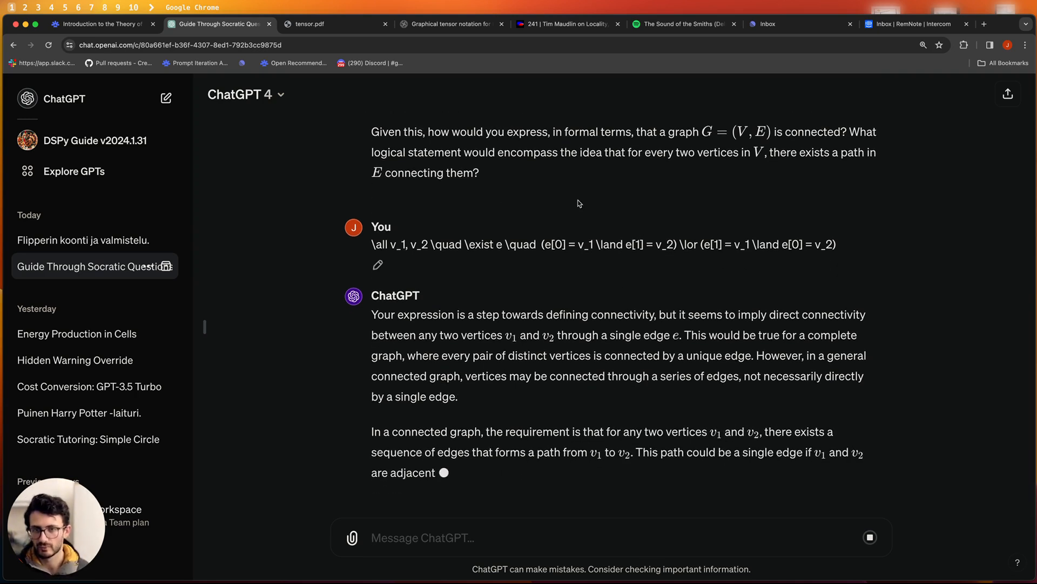
{"action": "scroll", "coordinate": [429, 304], "scroll_direction": "up", "scroll_amount": 4}
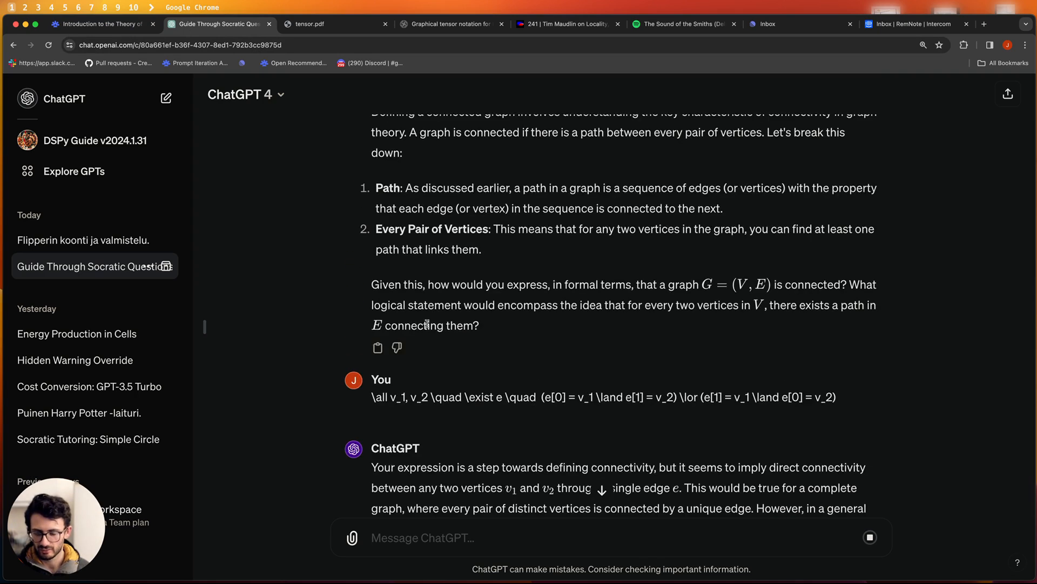
{"action": "scroll", "coordinate": [426, 323], "scroll_direction": "down", "scroll_amount": 4}
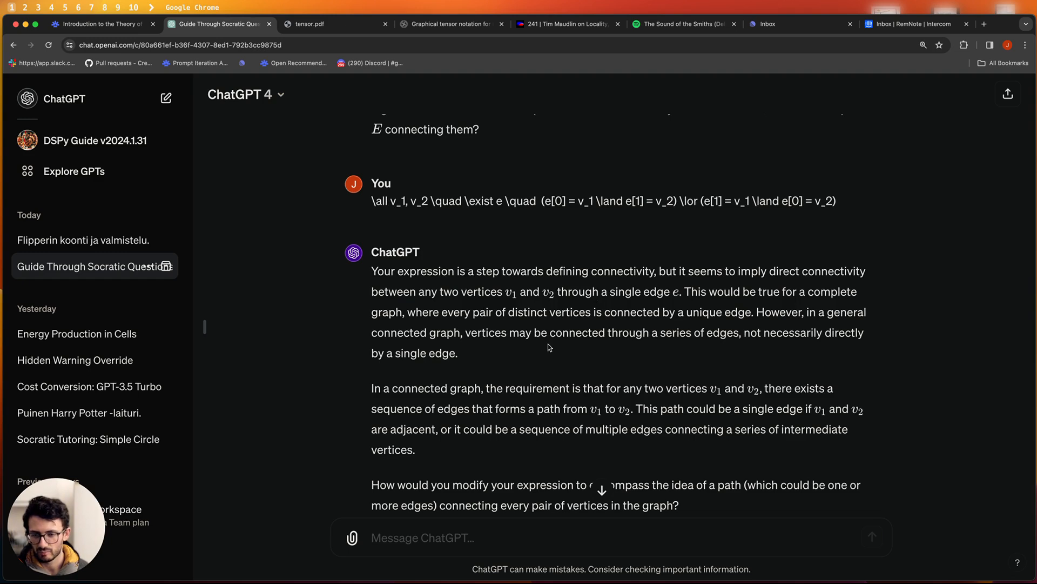
- Read the tutor's critique that the formula only covers vertices joined by one edge
{"action": "left_click_drag", "start_coordinate": [517, 361], "coordinate": [396, 303]}
{"action": "left_click", "coordinate": [400, 301]}
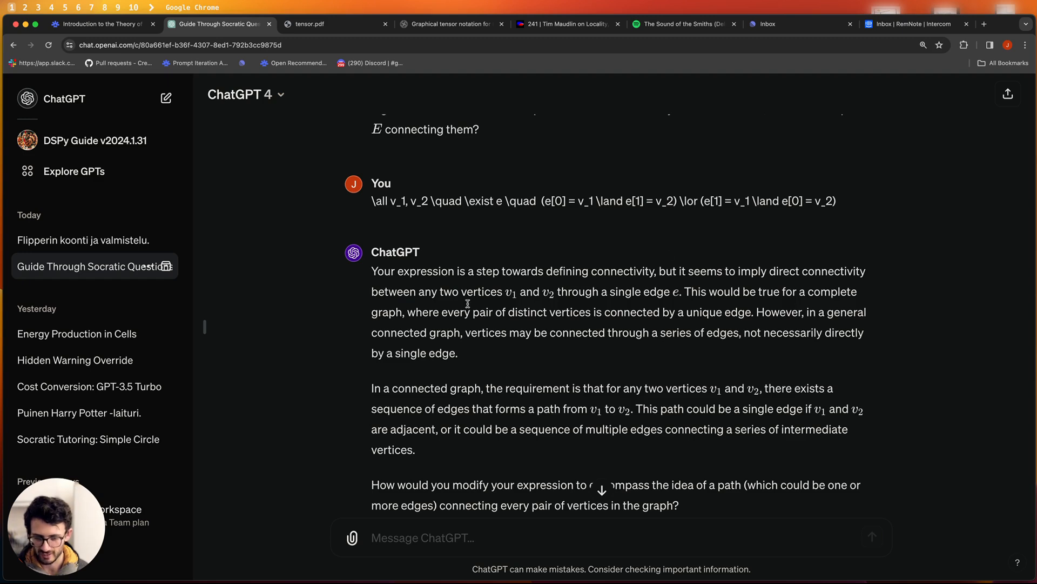
{"action": "scroll", "coordinate": [469, 303], "scroll_direction": "down", "scroll_amount": 2}
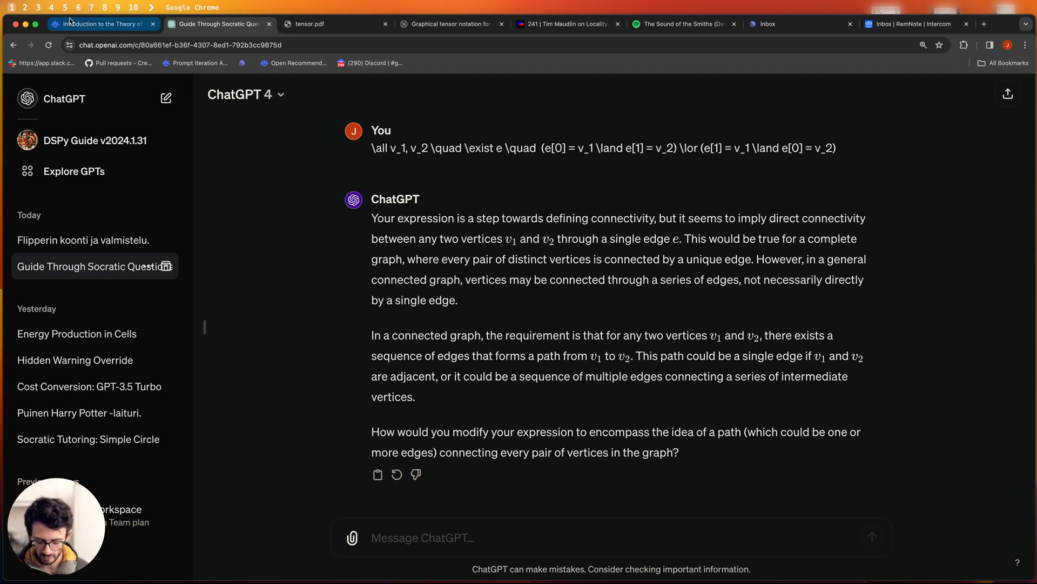
{"action": "left_click", "coordinate": [99, 26]}
- Add a child bullet under the Connected formula reading 'why incorrect >> implies'
{"action": "left_click", "coordinate": [447, 410]}
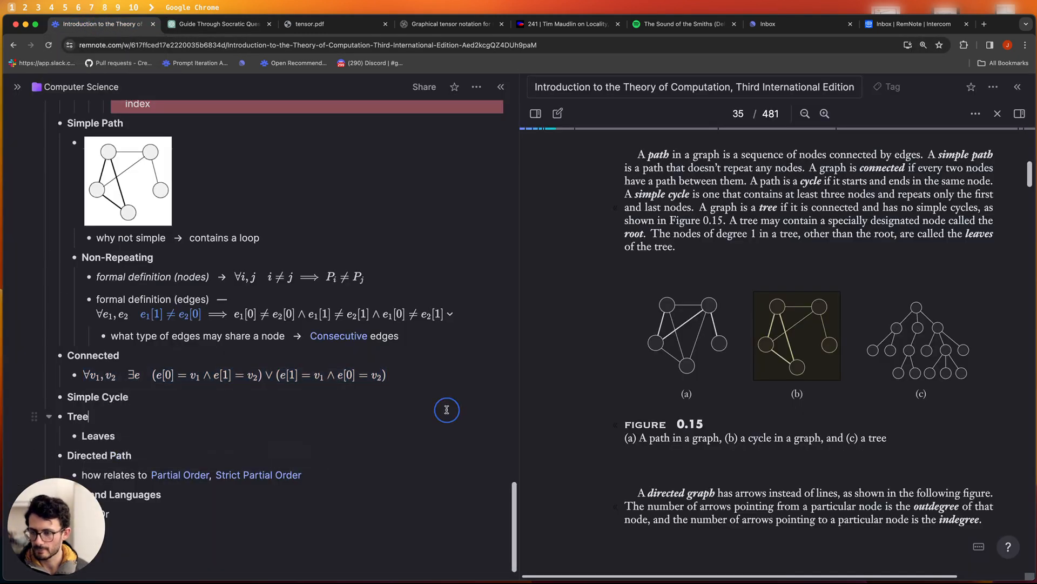
{"action": "left_click", "coordinate": [435, 377]}
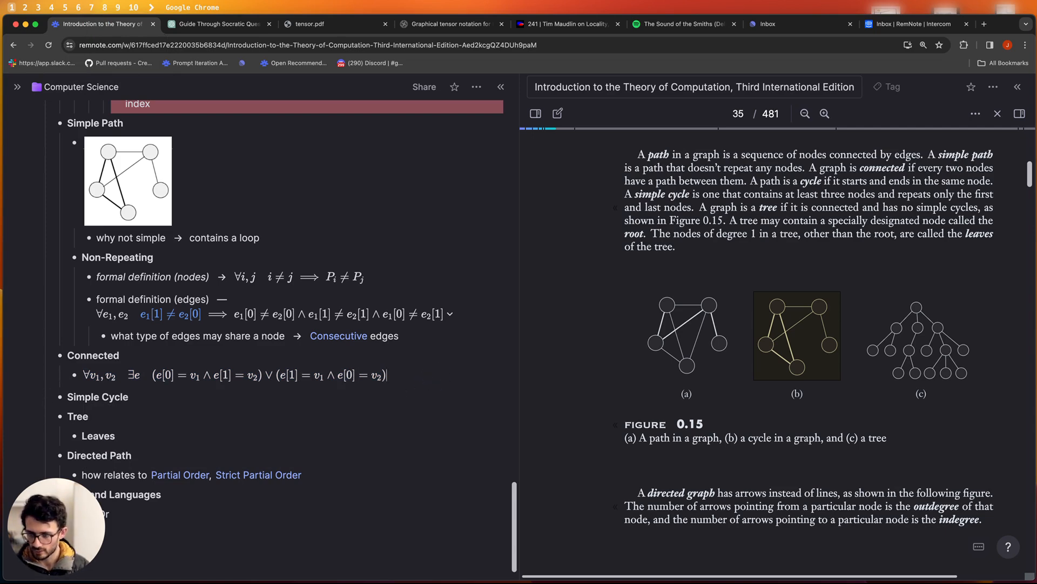
{"action": "key", "text": "Return"}
{"action": "type", "text": "why"}
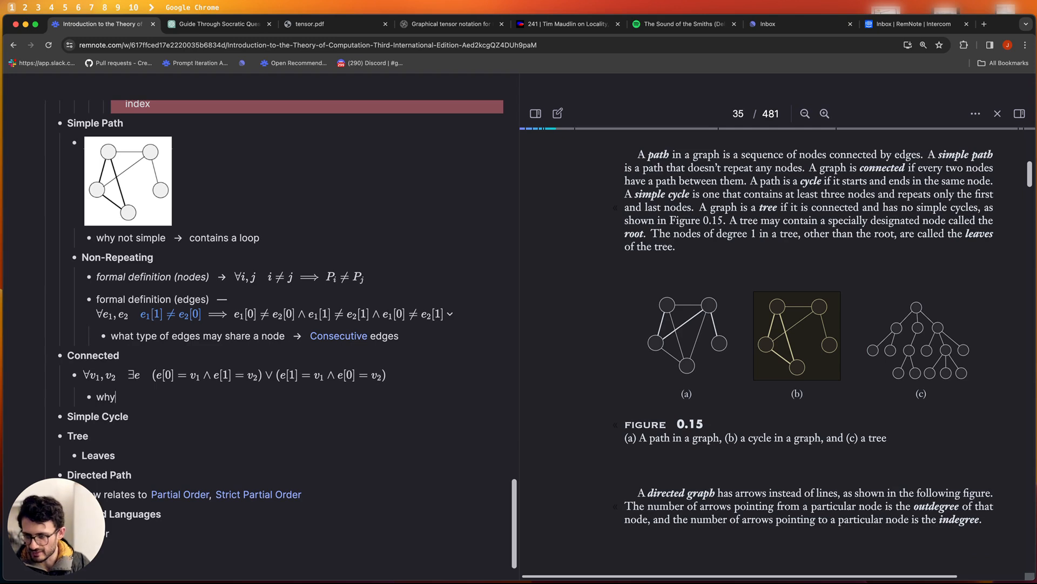
{"action": "type", "text": " inor"}
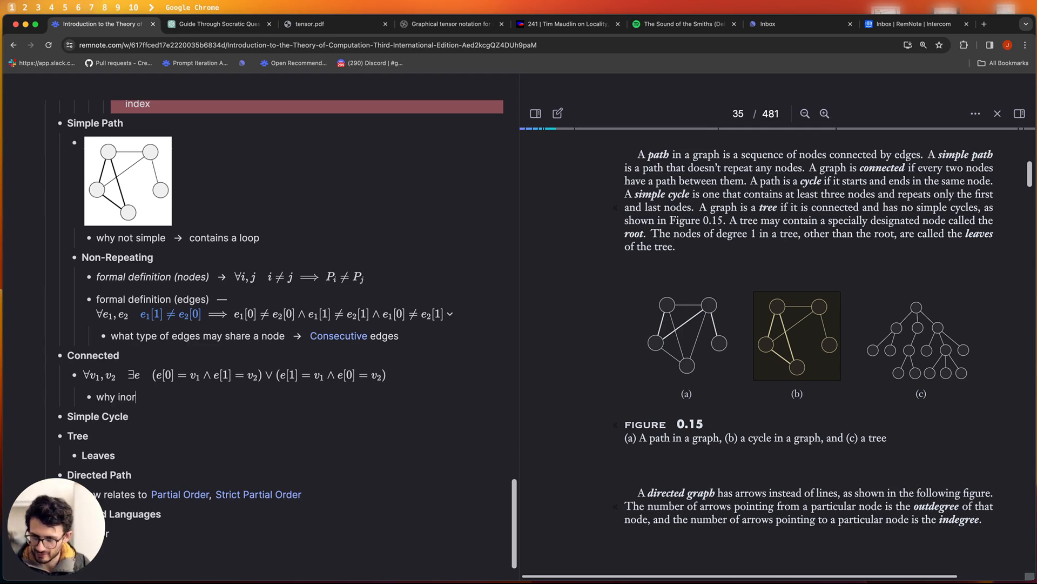
{"action": "key", "text": "BackSpace"}
{"action": "key", "text": "BackSpace"}
{"action": "type", "text": "correct"}
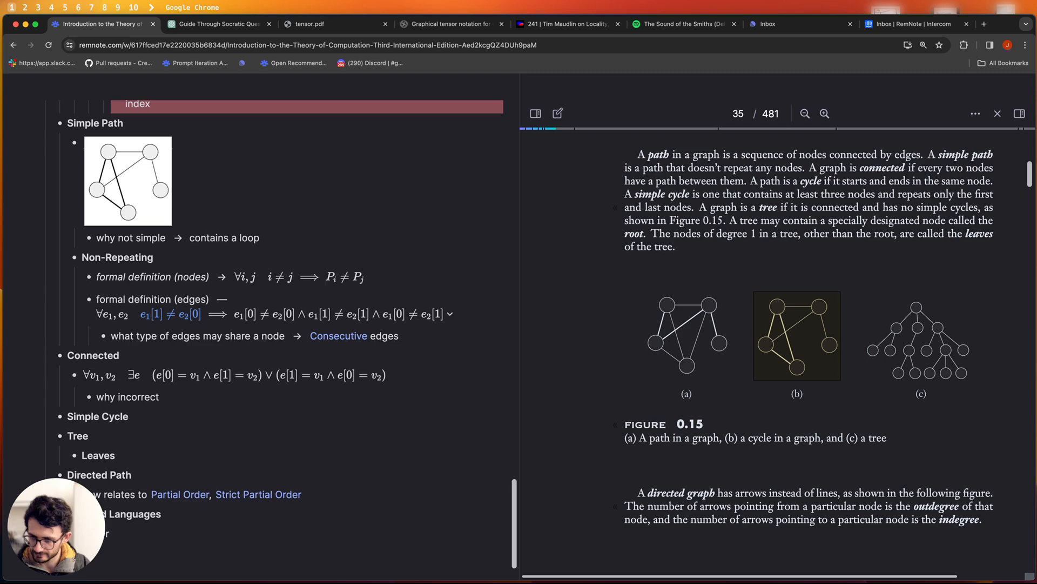
{"action": "type", "text": ">>implies"}
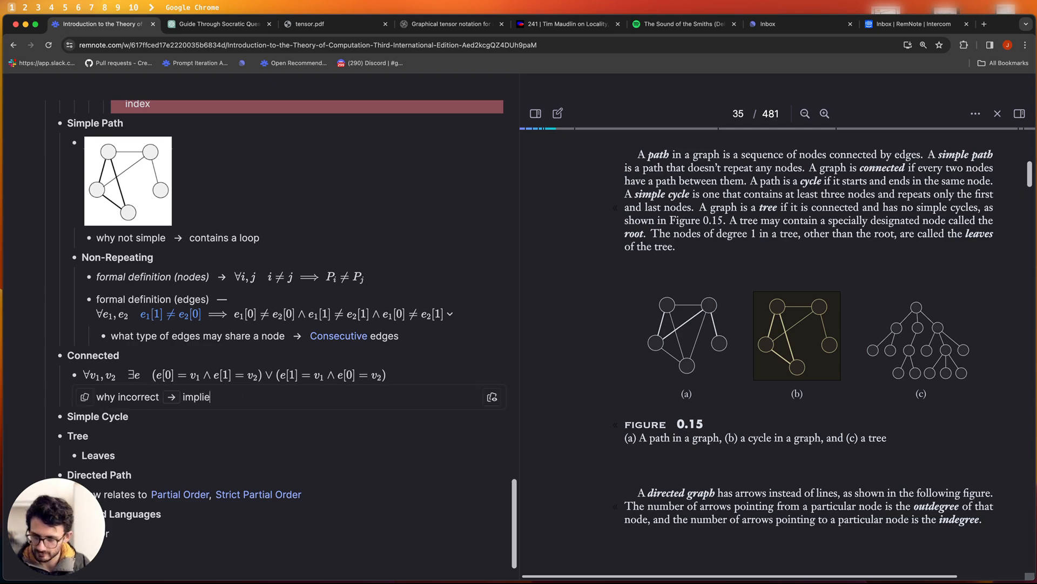
{"action": "scroll", "coordinate": [241, 299], "scroll_direction": "up", "scroll_amount": 3}
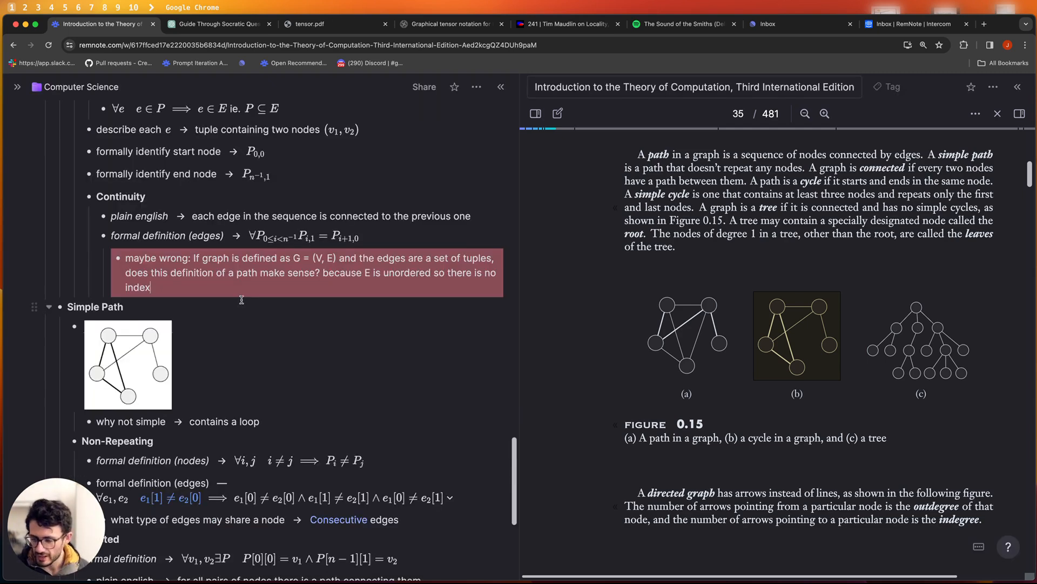
{"action": "scroll", "coordinate": [242, 299], "scroll_direction": "down", "scroll_amount": 1}
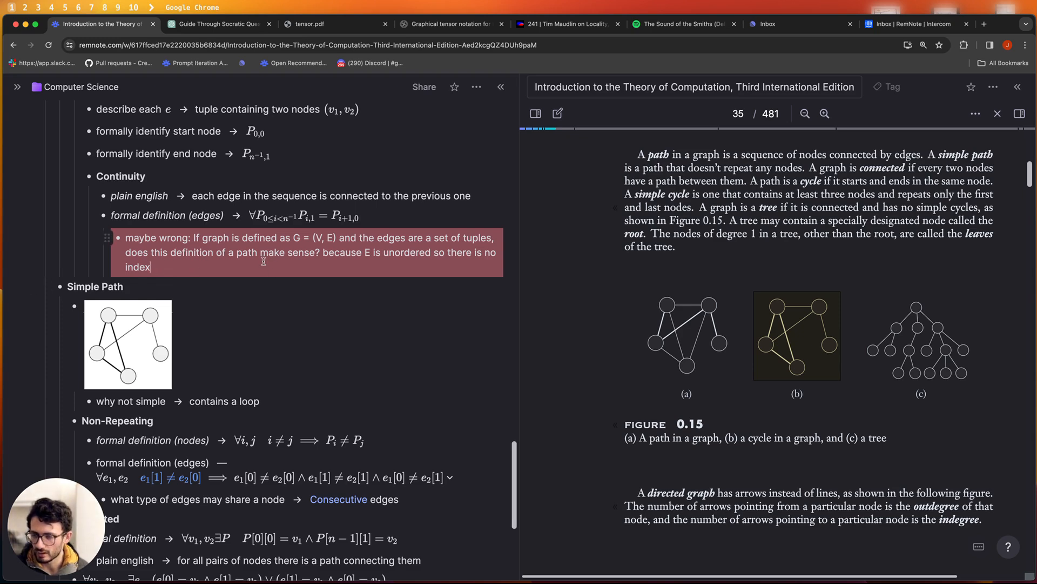
{"action": "left_click", "coordinate": [177, 268]}
{"action": "left_click_drag", "start_coordinate": [177, 268], "coordinate": [115, 235]}
{"action": "left_click", "coordinate": [200, 251]}
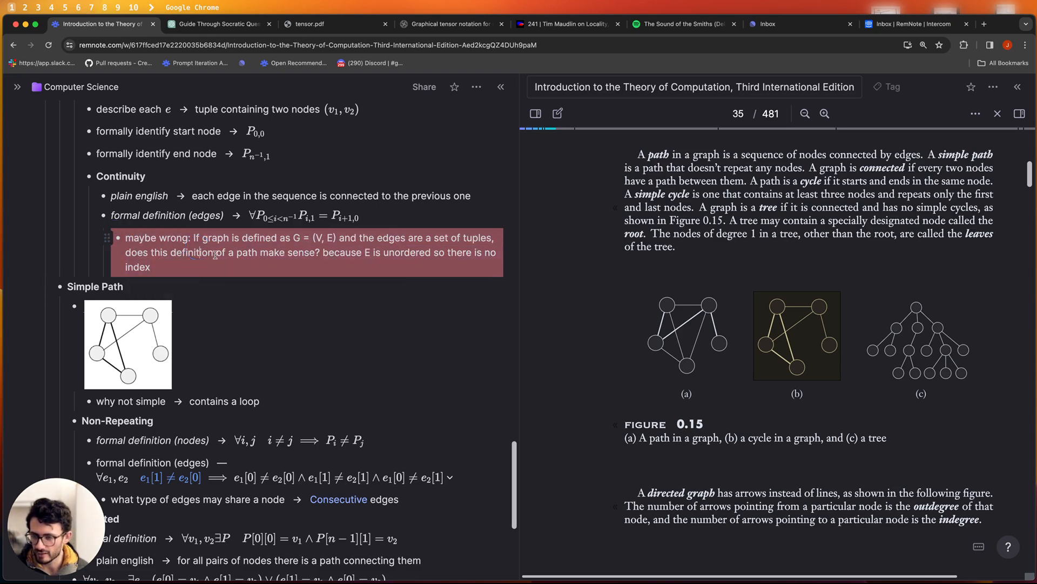
{"action": "scroll", "coordinate": [162, 292], "scroll_direction": "up", "scroll_amount": 5}
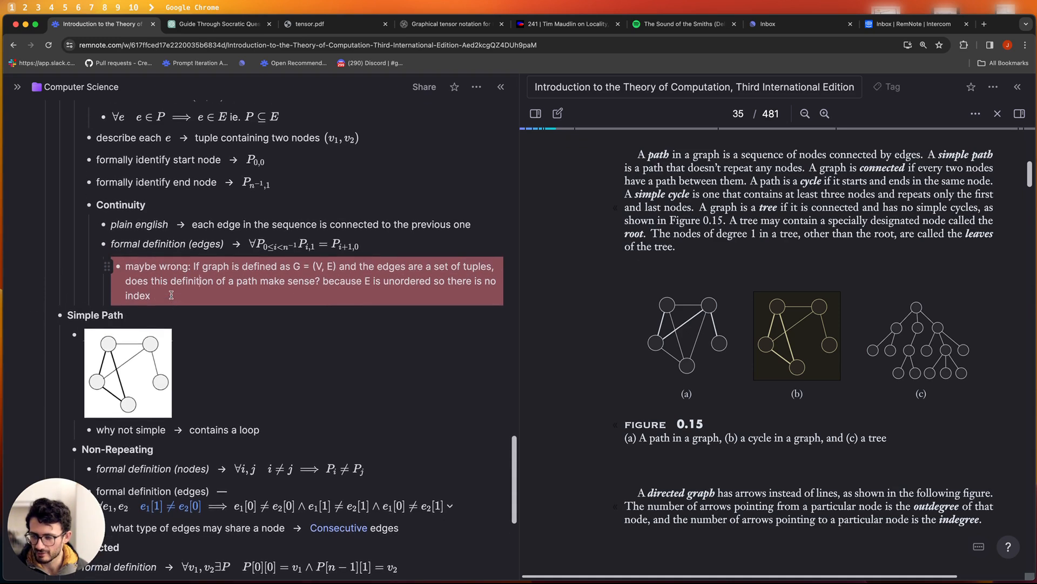
{"action": "scroll", "coordinate": [151, 321], "scroll_direction": "up", "scroll_amount": 5}
{"action": "scroll", "coordinate": [162, 324], "scroll_direction": "down", "scroll_amount": 7}
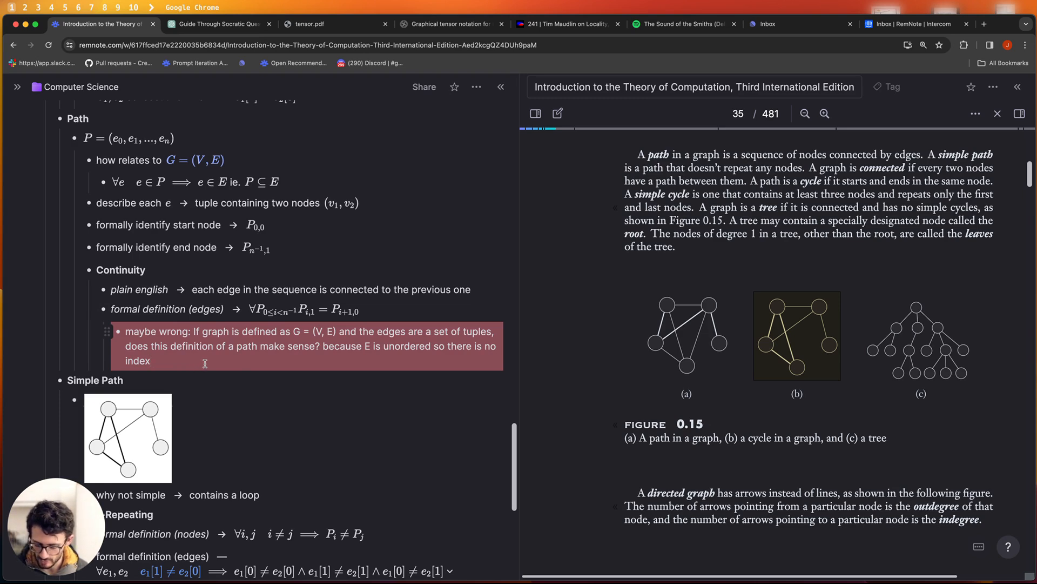
{"action": "left_click", "coordinate": [270, 365]}
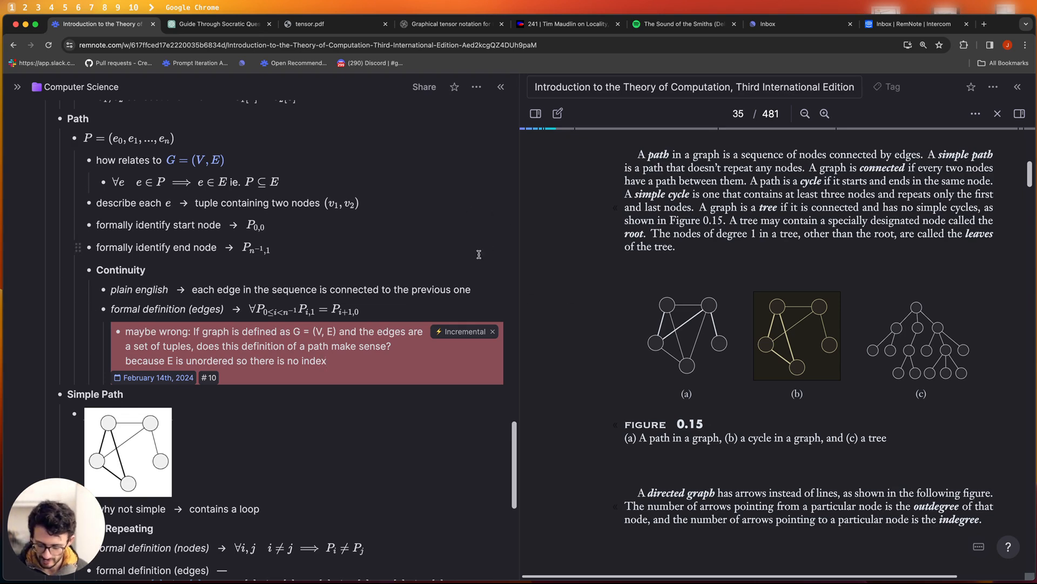
{"action": "left_click", "coordinate": [340, 363]}
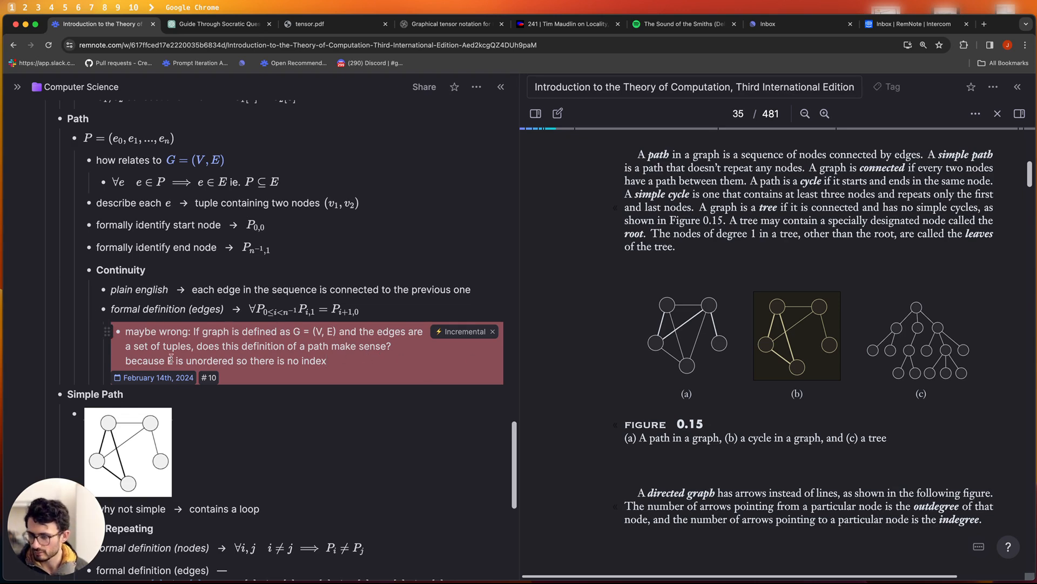
{"action": "scroll", "coordinate": [374, 369], "scroll_direction": "down", "scroll_amount": 2}
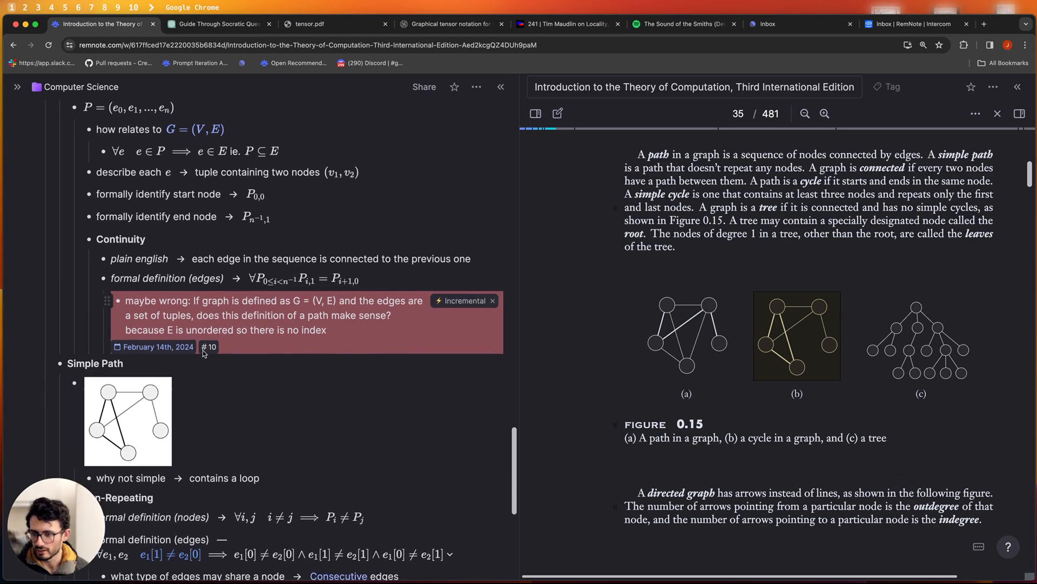